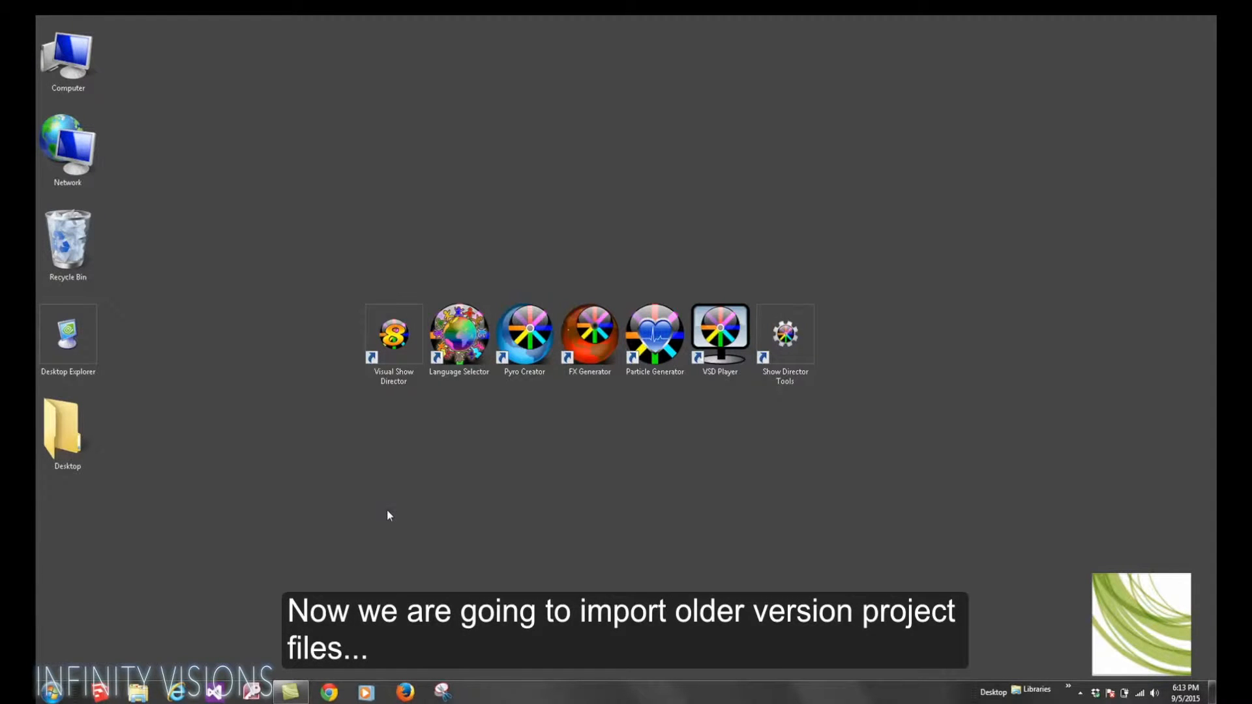
Step: Launch Visual Show Director and maximize its window
double_click(397, 336)
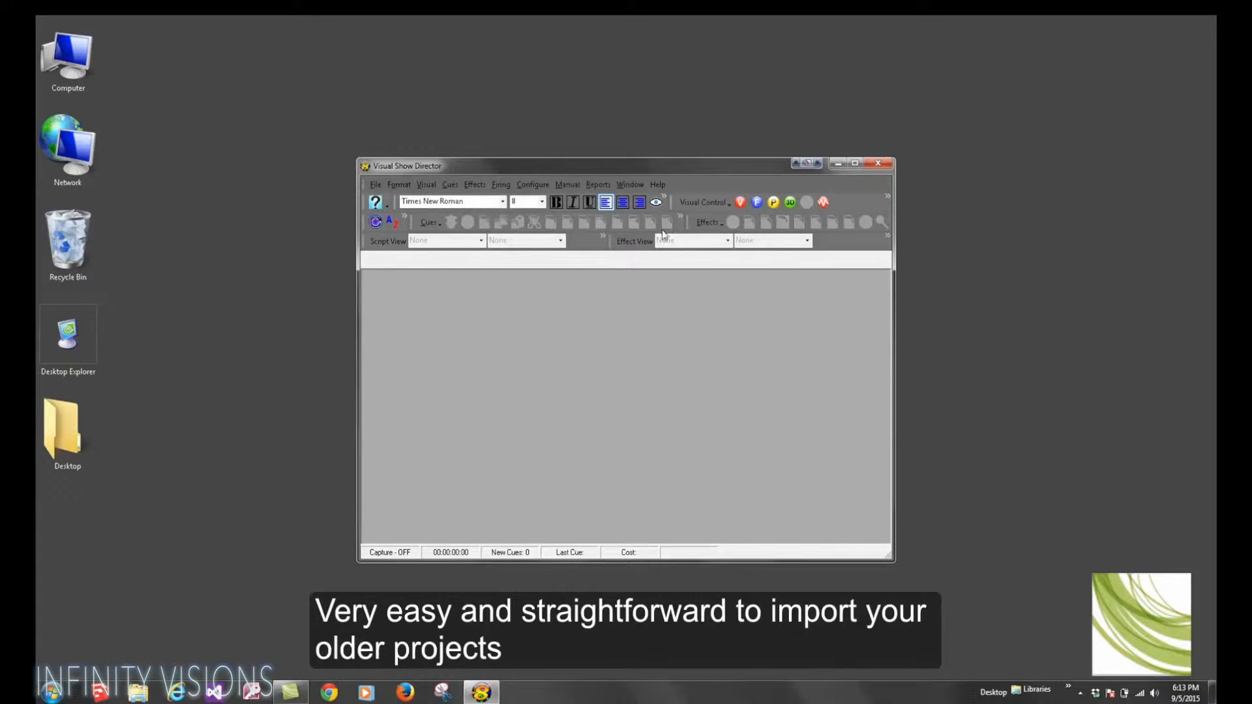
click(854, 163)
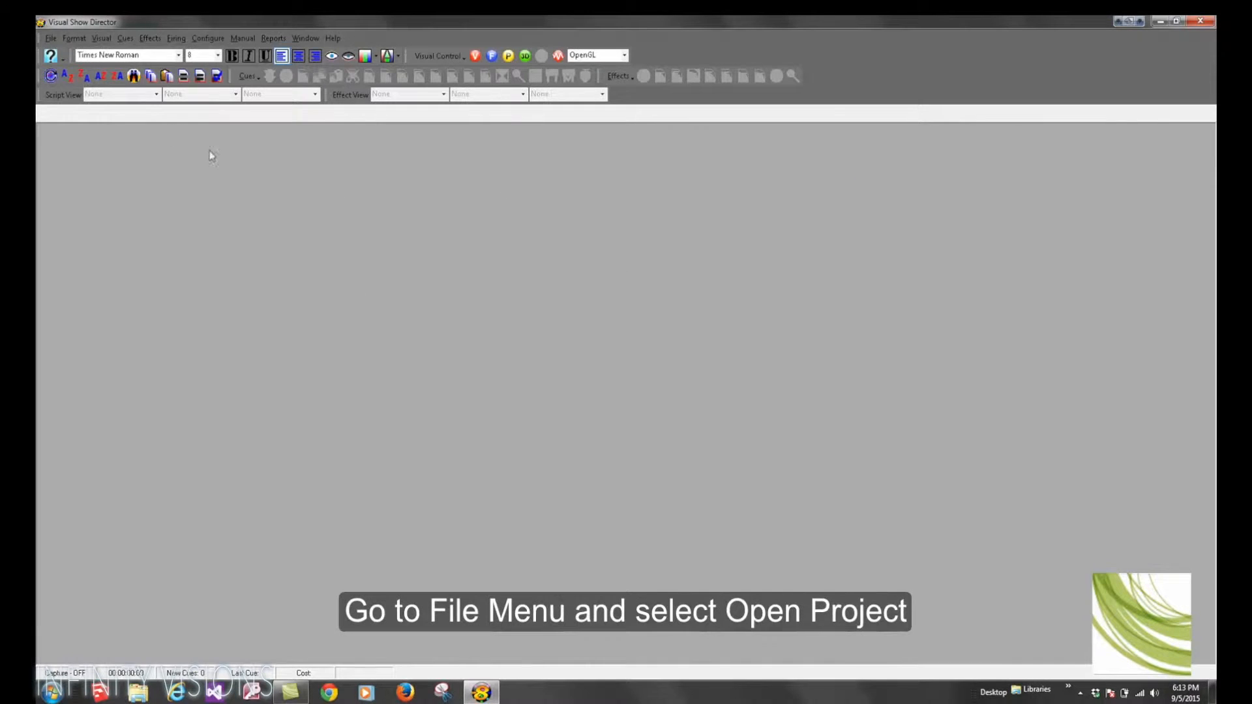
Step: Open the older project SN2013EXPORT.pyr from the SN2012-13 folder and accept importing it into the new version
click(50, 38)
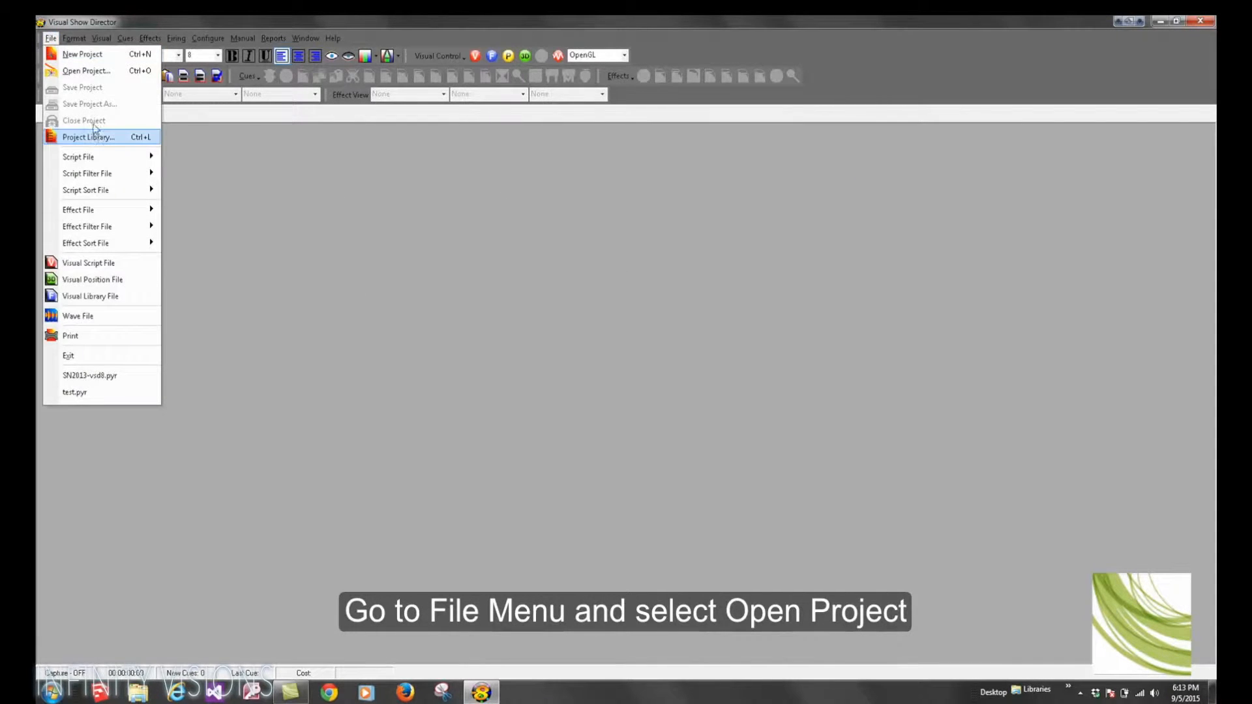
click(90, 71)
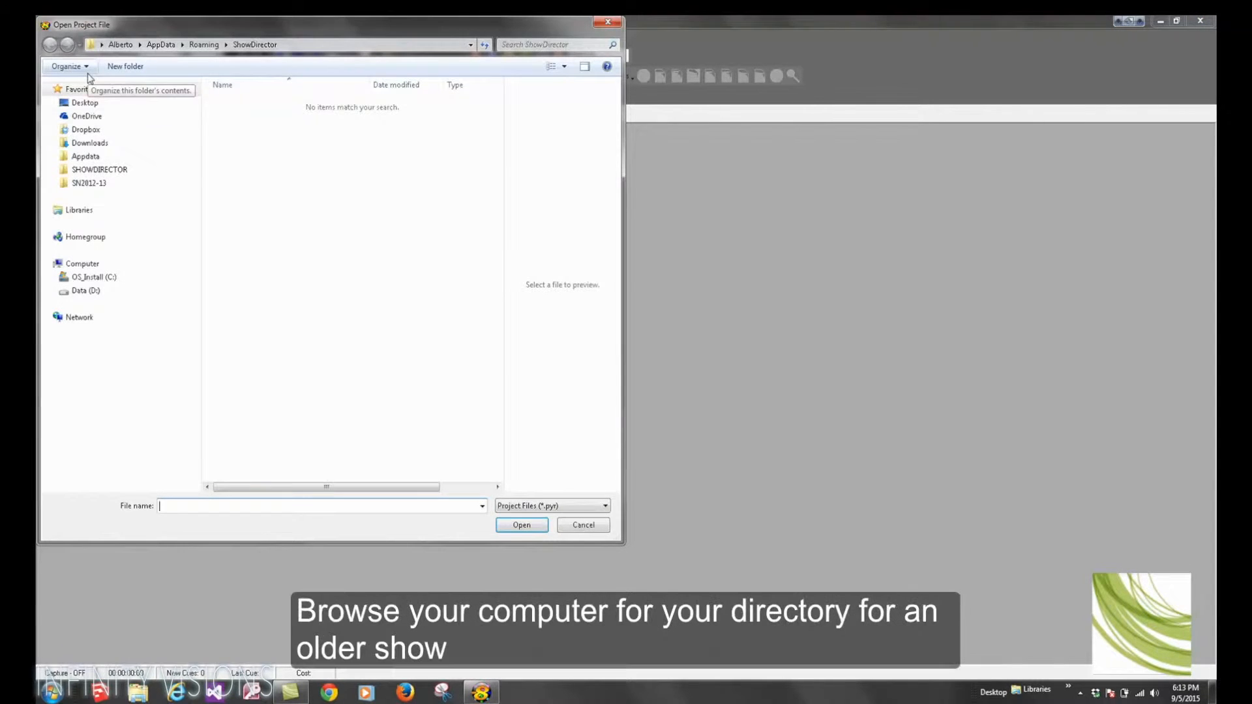
click(92, 184)
double_click(259, 104)
double_click(259, 116)
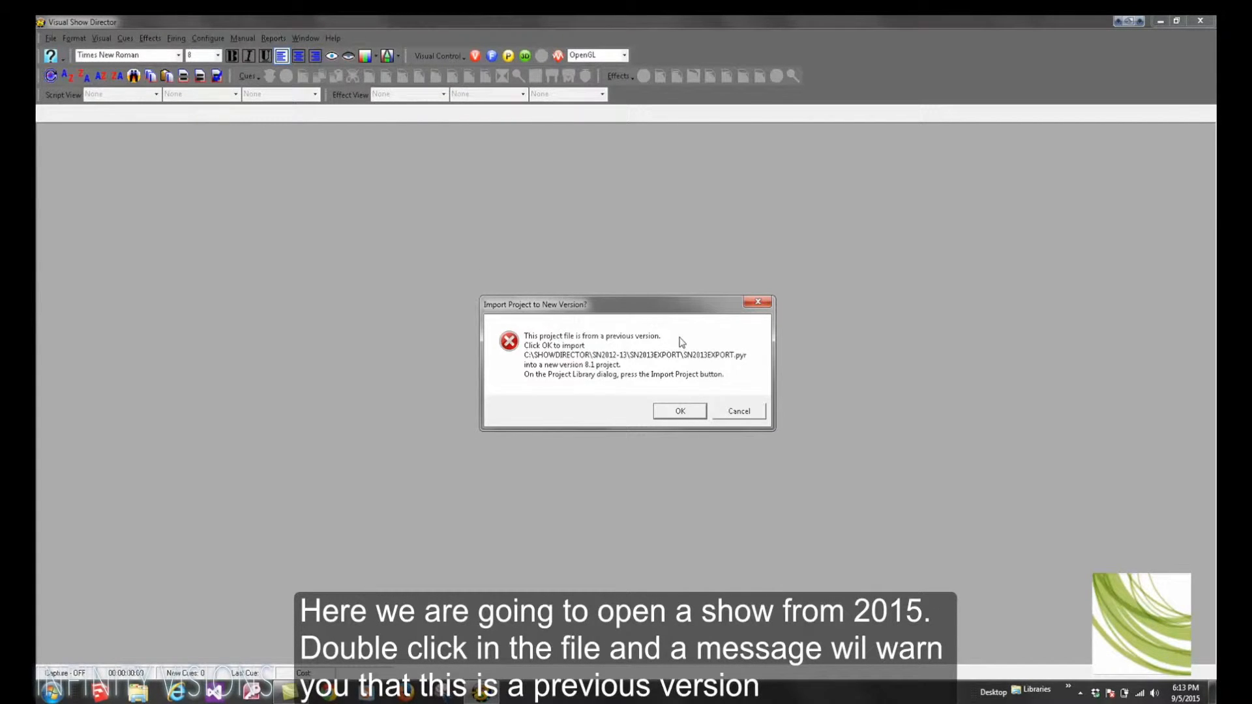
click(679, 411)
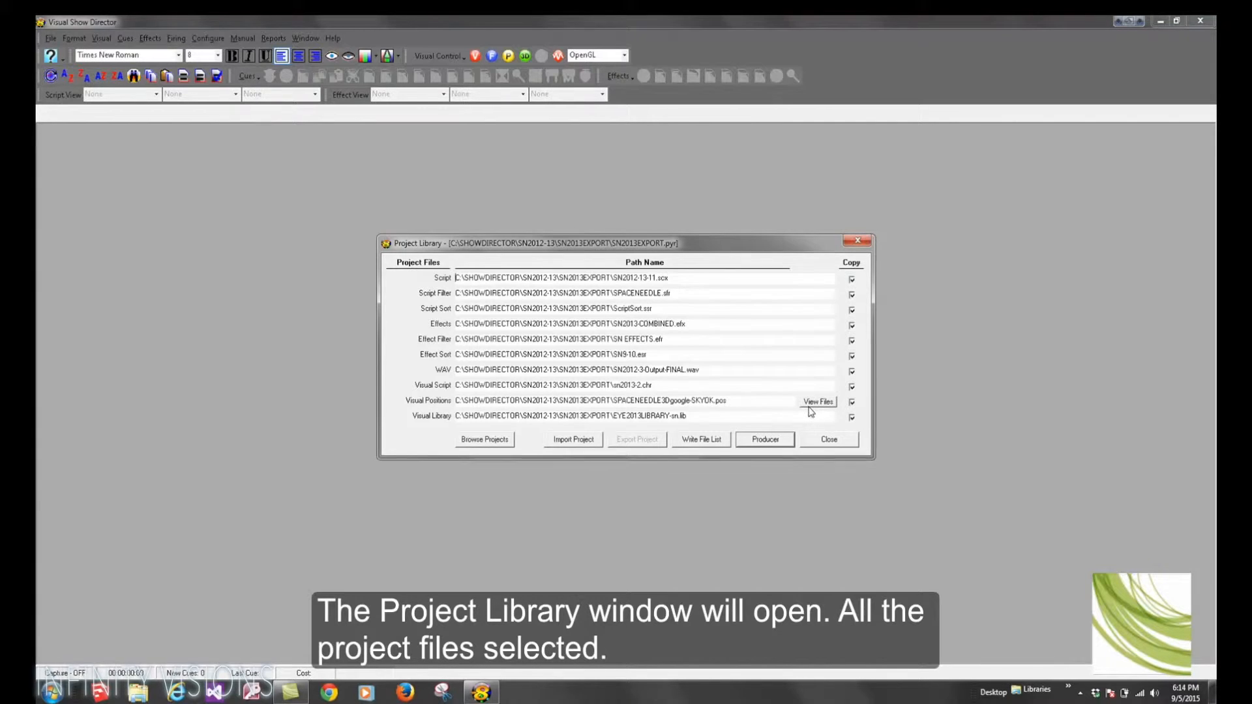
Step: Import the project into the SN2013-VSD8 folder, saving it as SN2013-VSD8
click(573, 440)
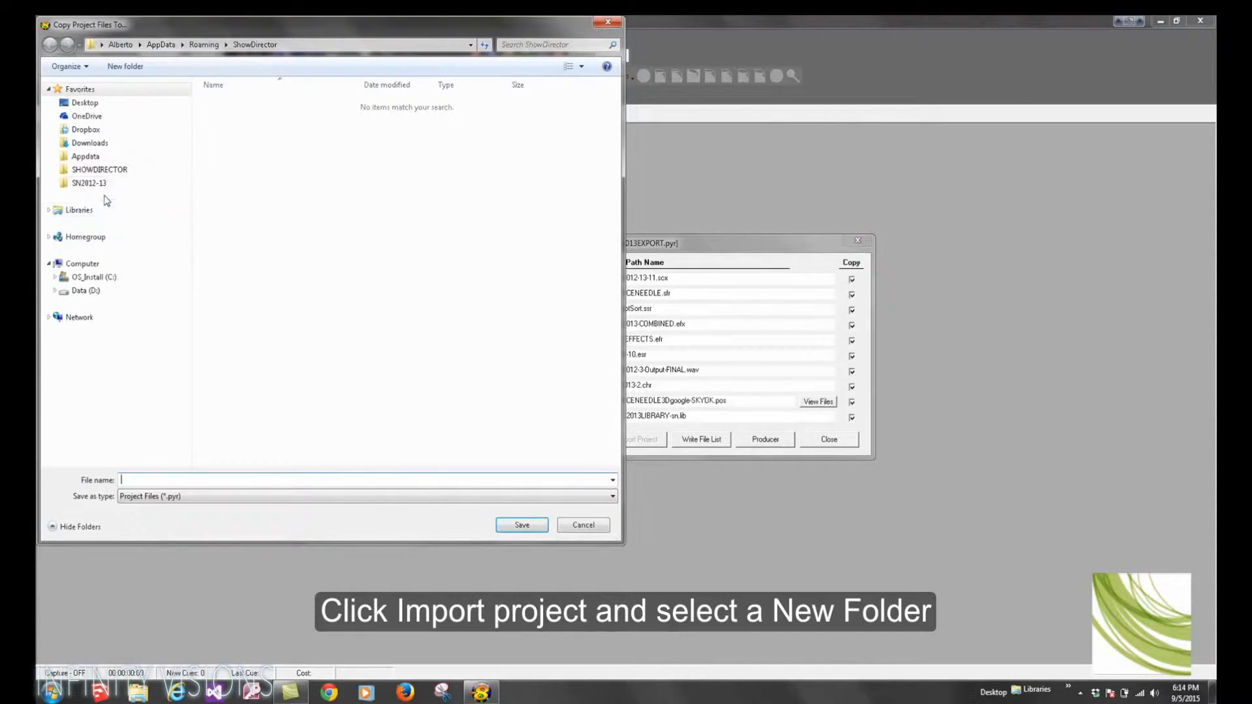
click(91, 183)
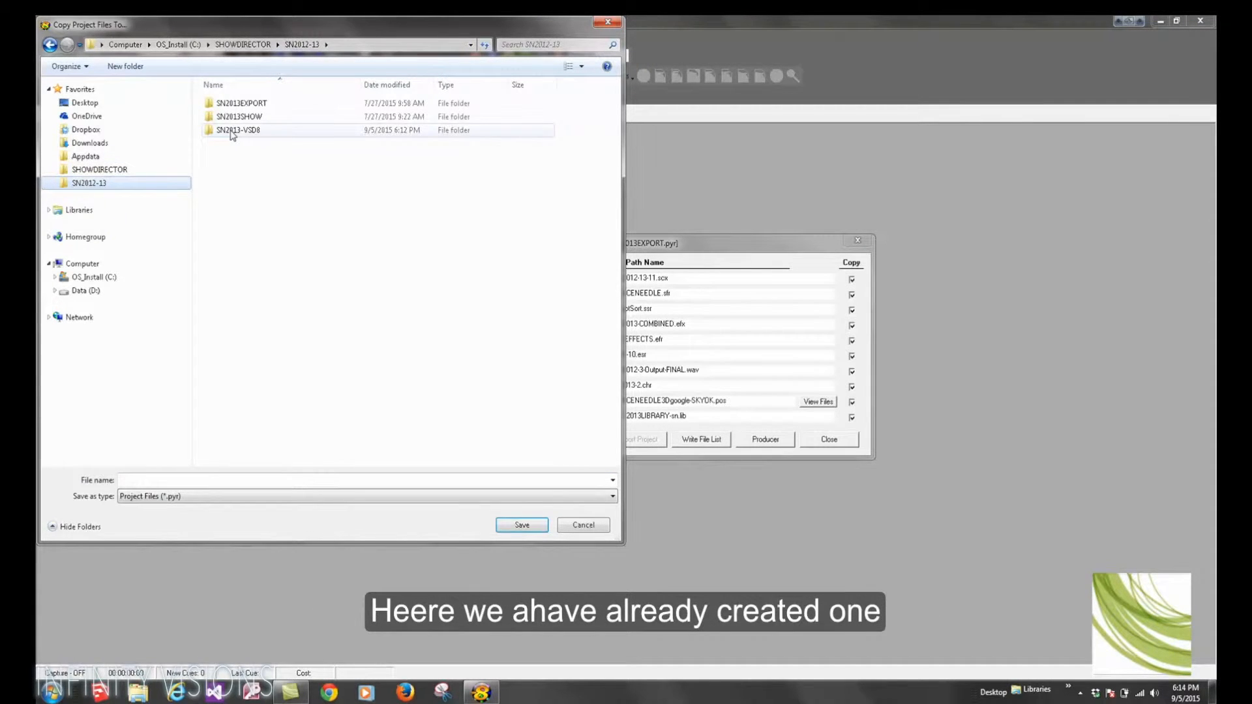
double_click(230, 132)
click(162, 480)
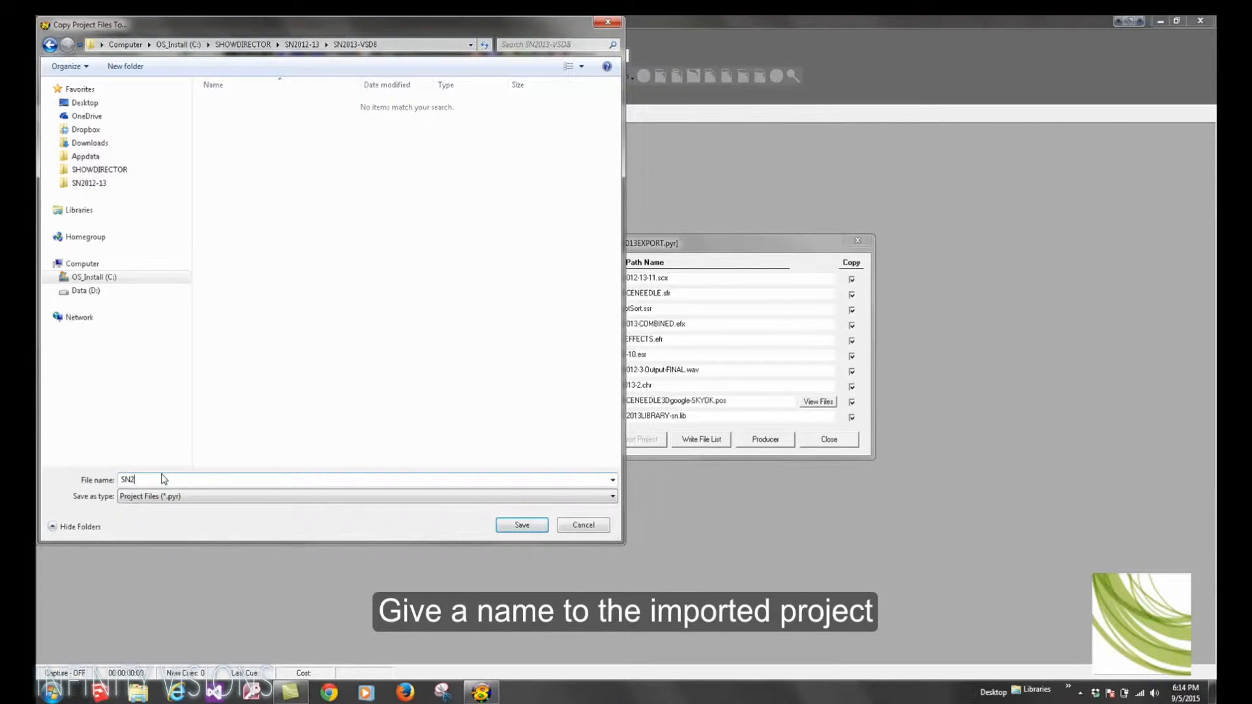
text(SN2013-VSD8)
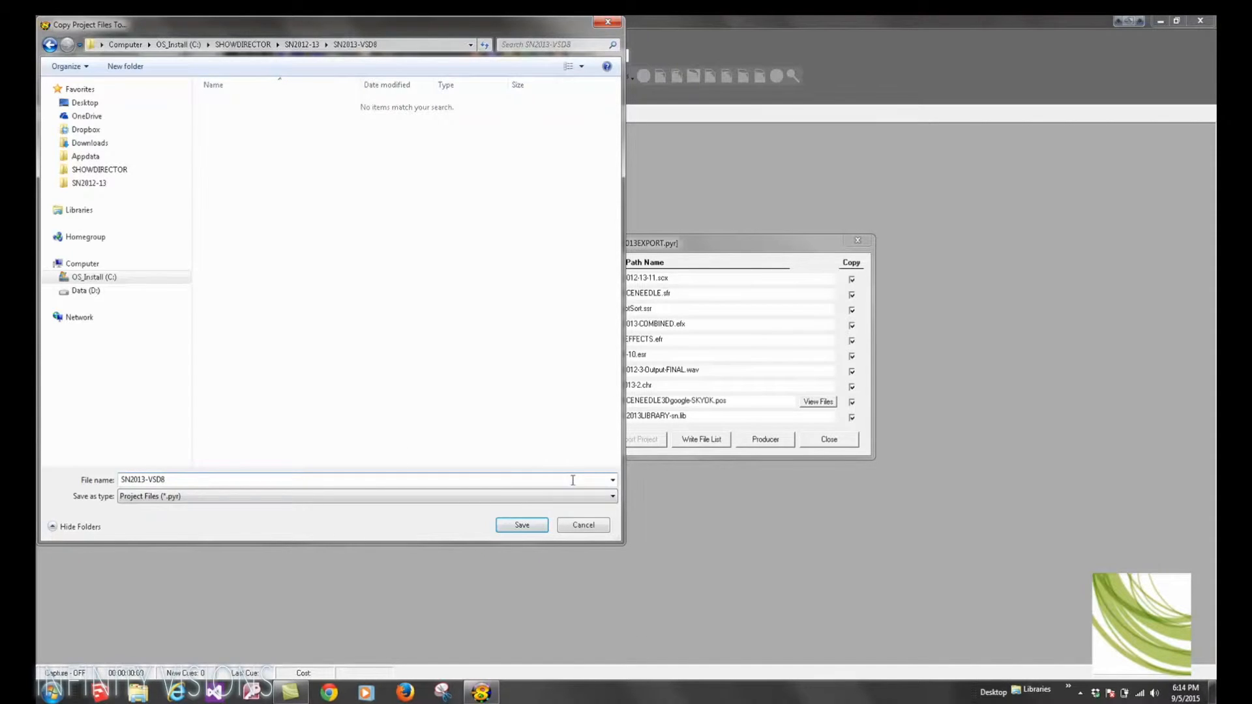
click(524, 525)
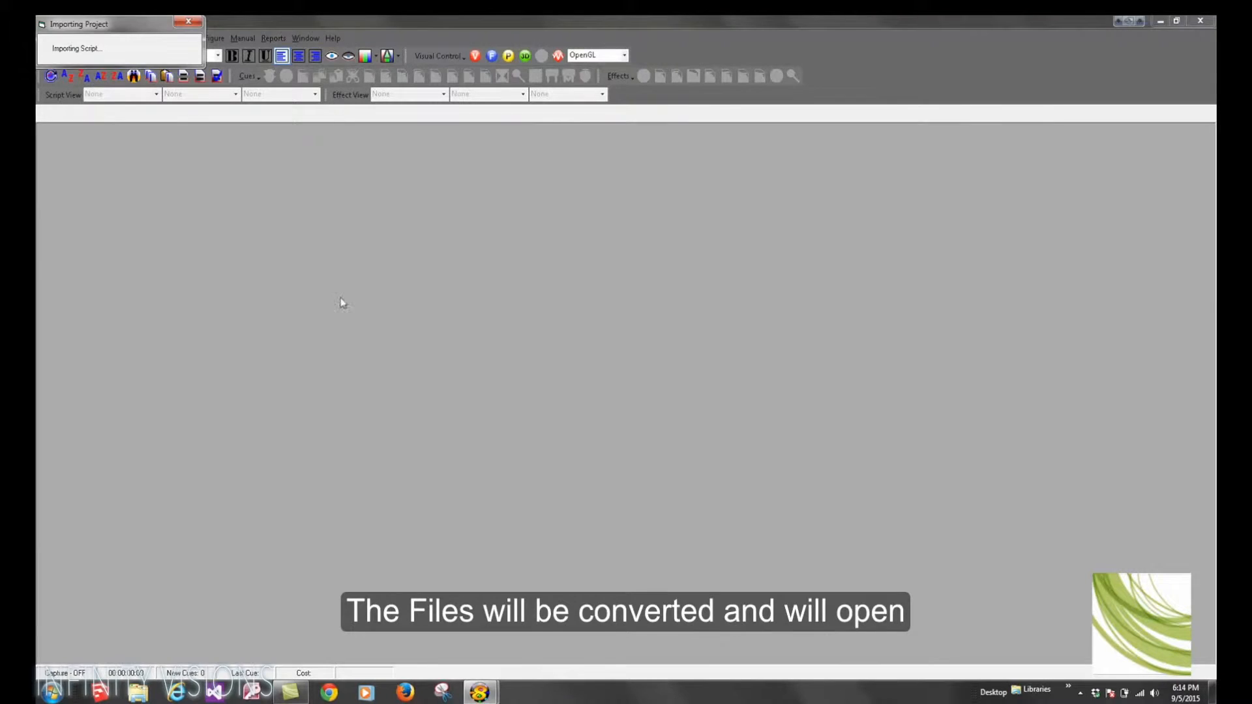
Step: Start processing the show's WAV file with the default left channel and reduction options
click(167, 77)
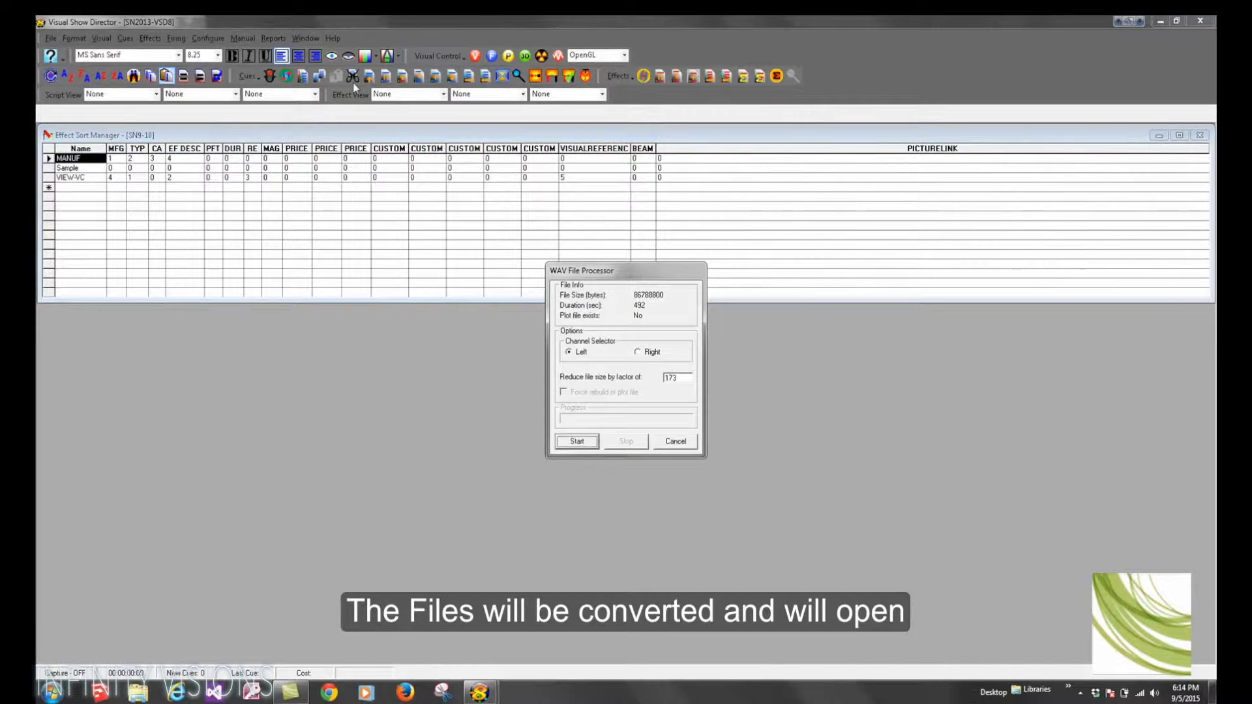
click(577, 441)
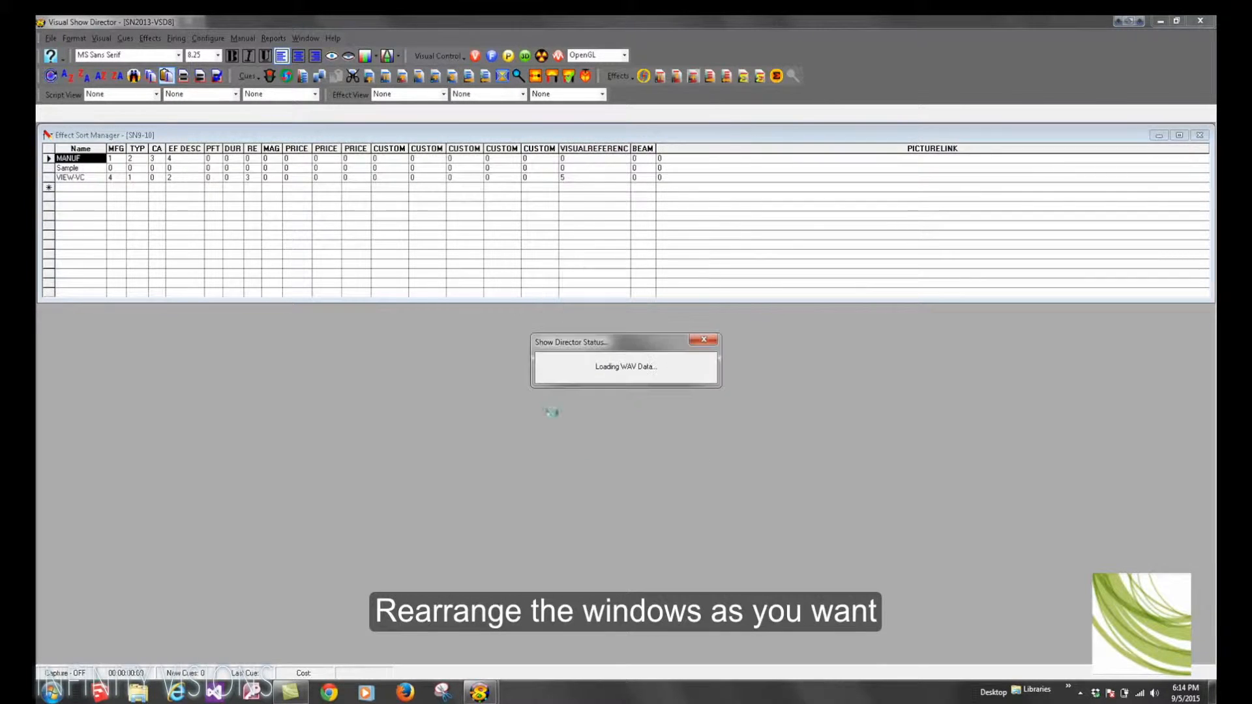
Step: Tile all open manager windows horizontally
click(306, 38)
click(316, 72)
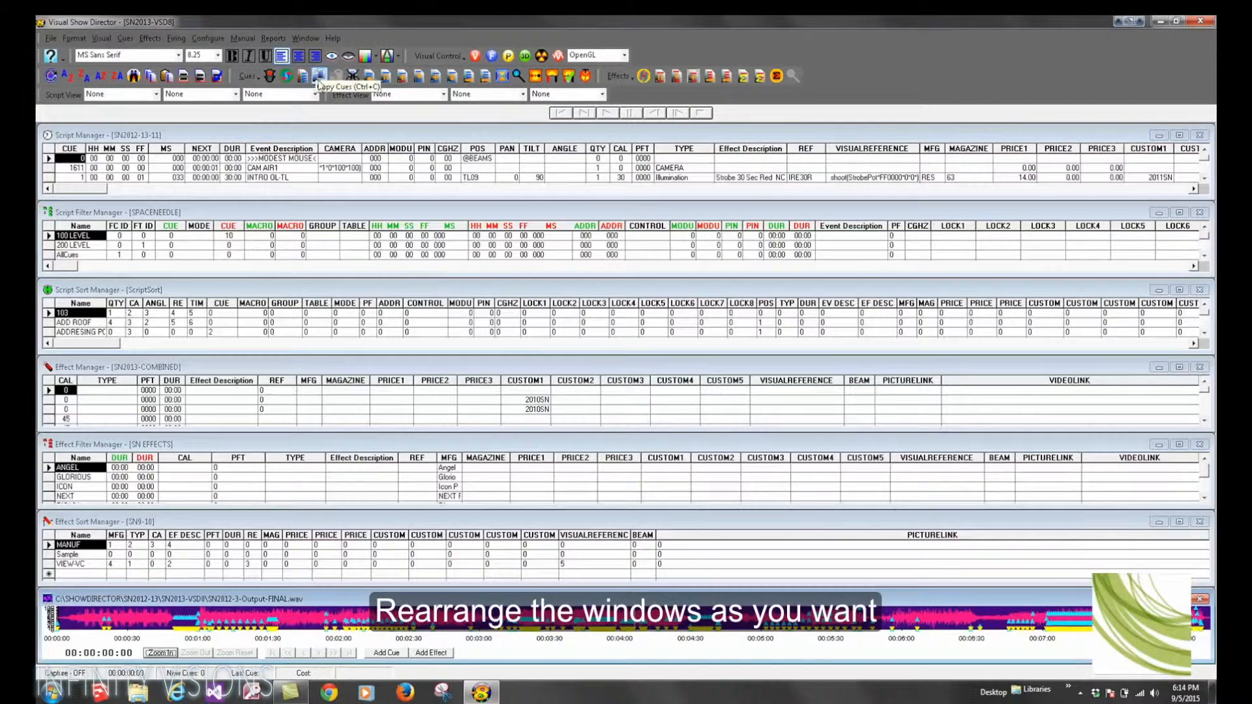
click(305, 38)
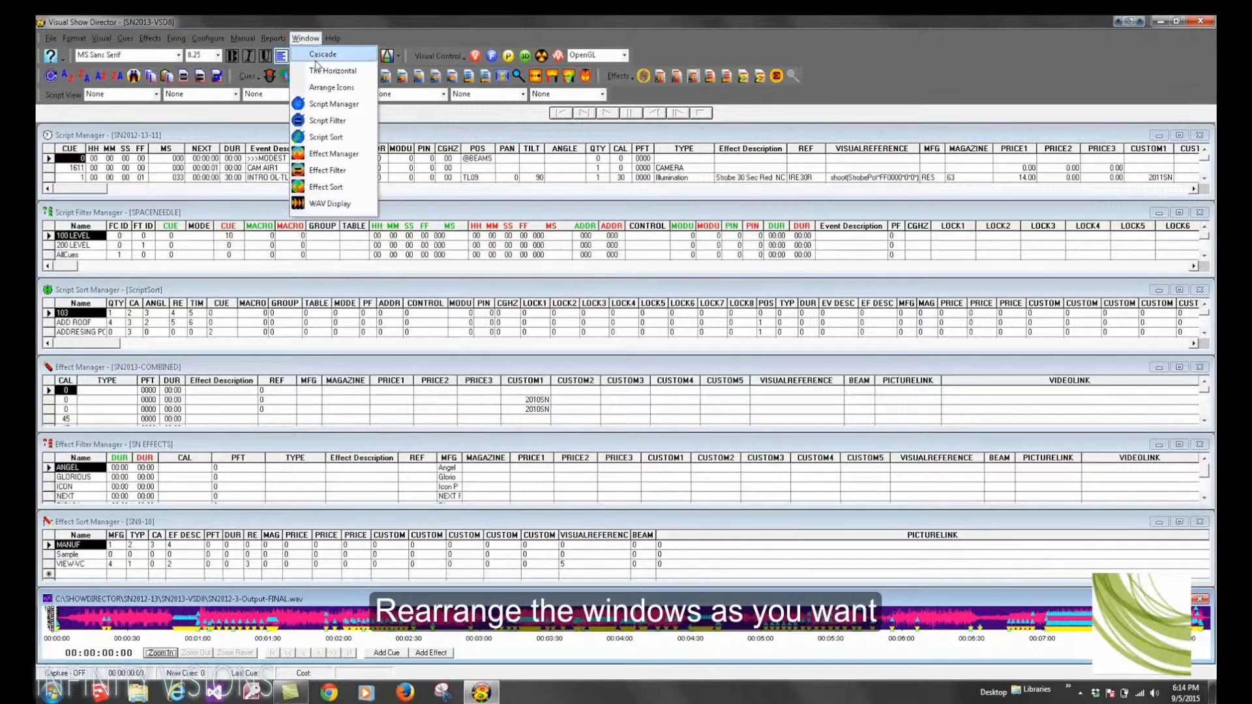
click(320, 73)
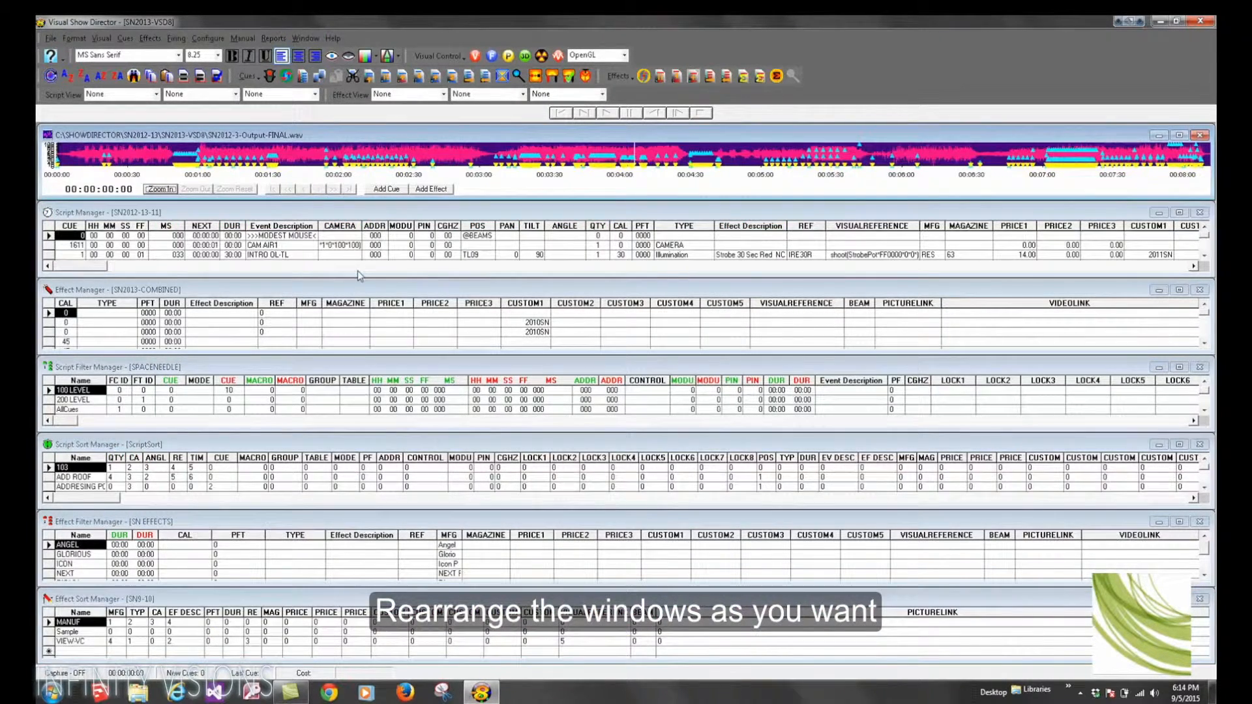
Step: Resize the waveform display and Script Manager windows so the waveform is taller and more cues show
drag(365, 574, 365, 586)
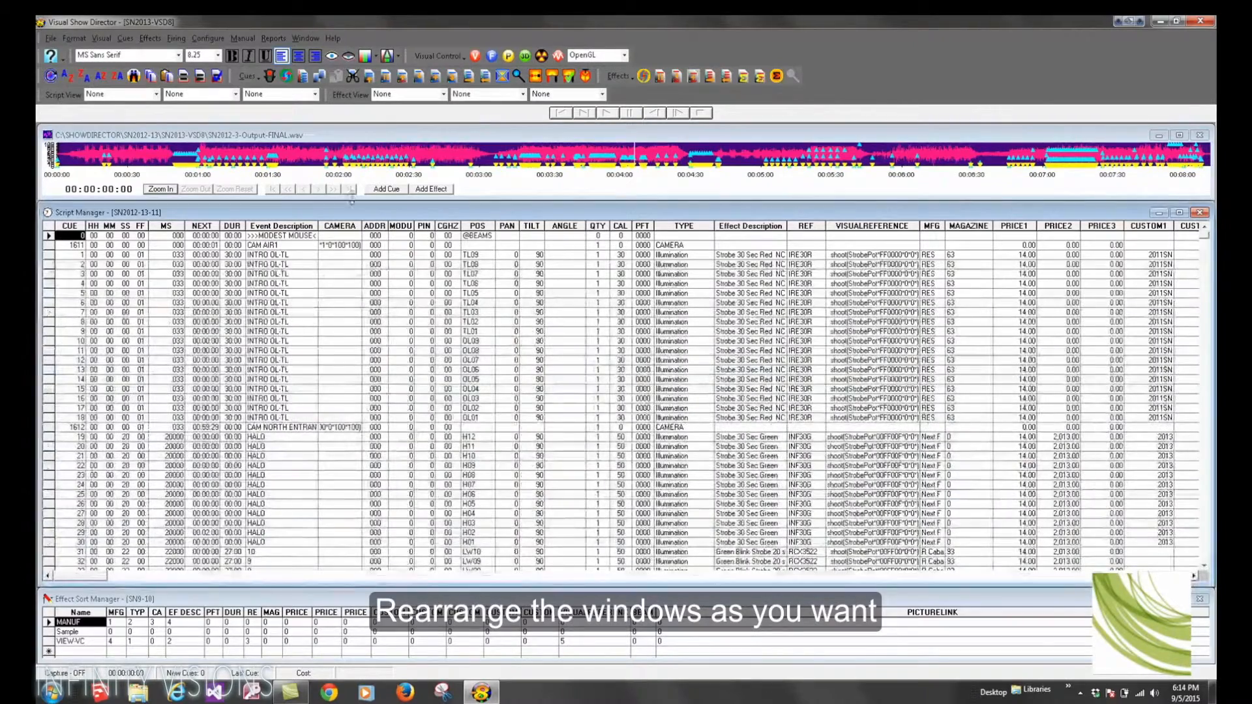
drag(356, 202, 358, 262)
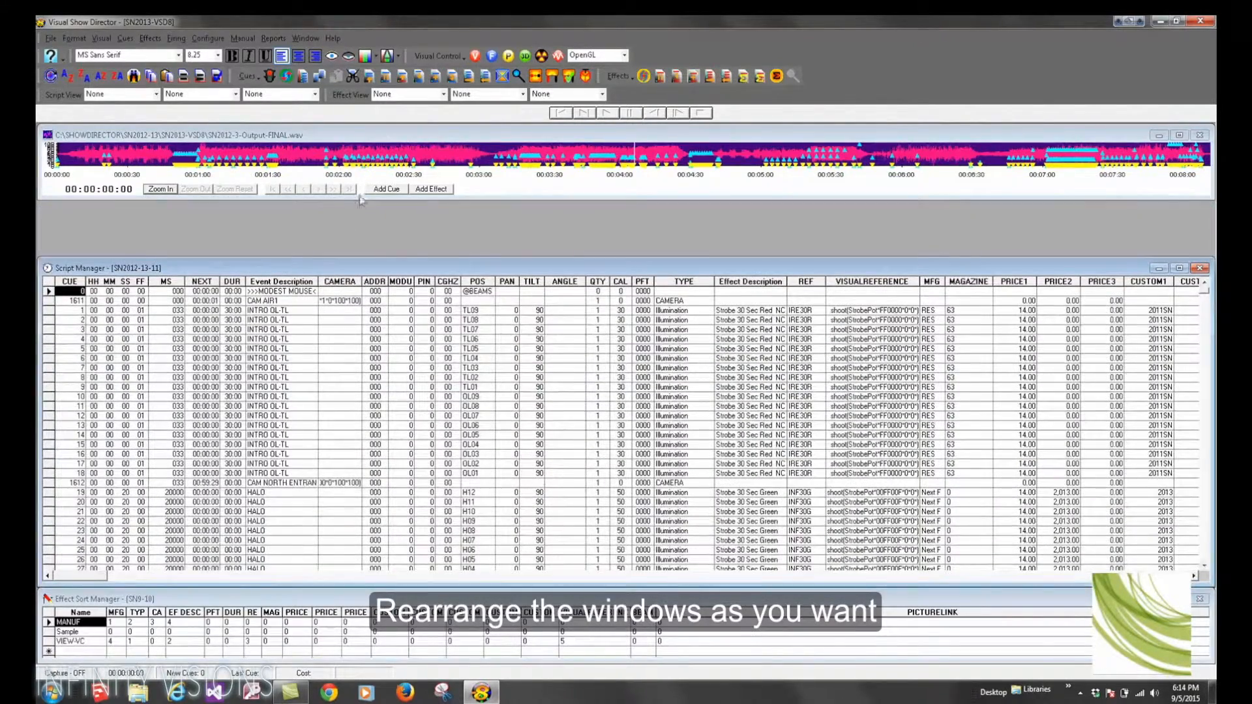
click(361, 202)
drag(362, 201, 362, 258)
Step: Save the imported project
click(50, 38)
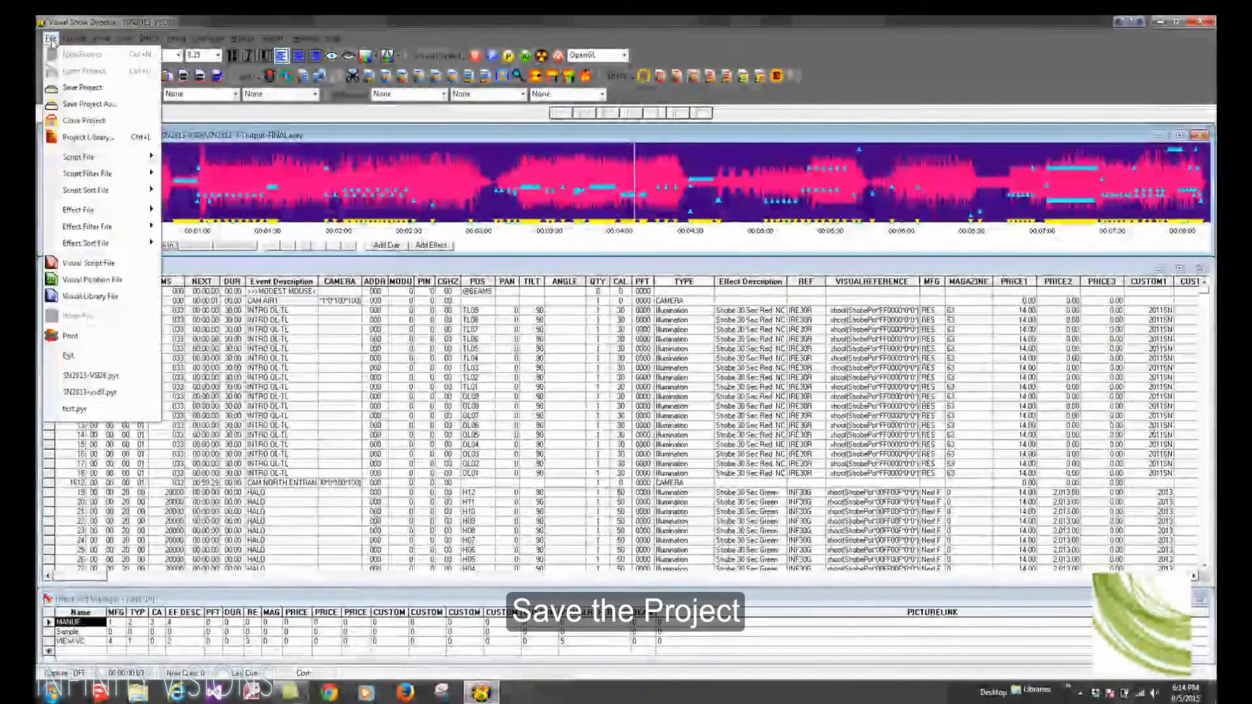
click(73, 94)
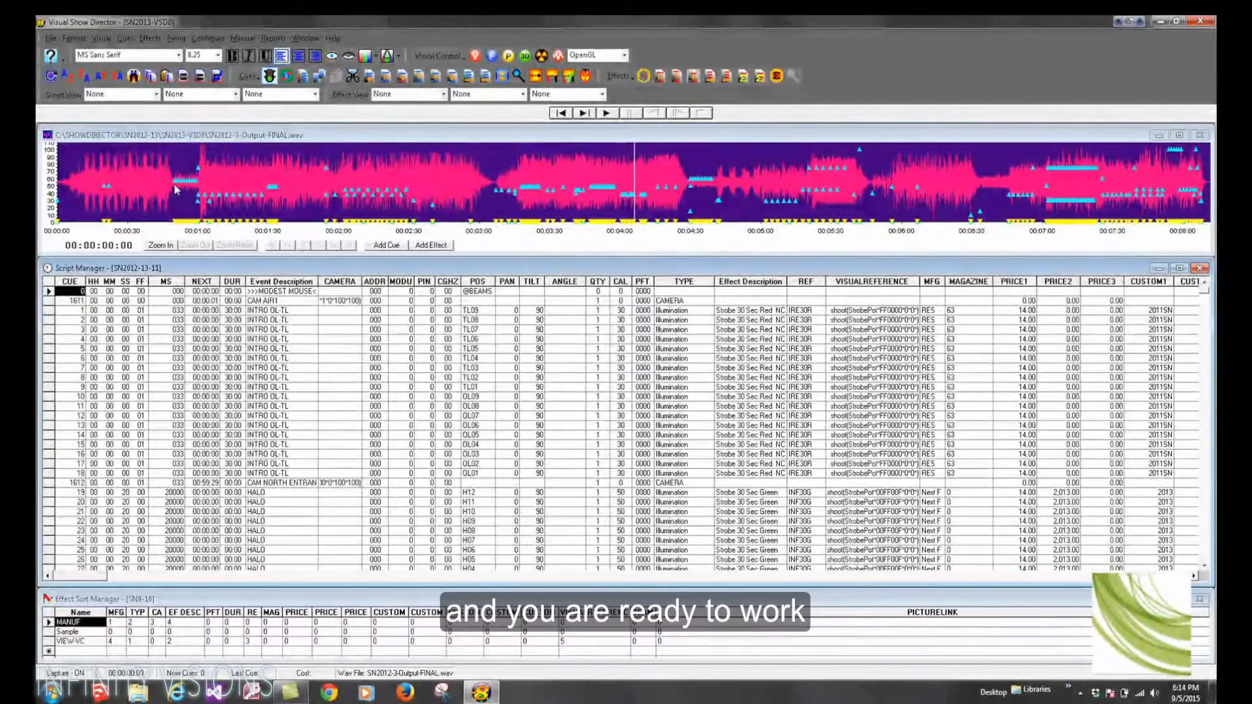
Step: Play the soundtrack from a point on the waveform and stop playback
click(176, 189)
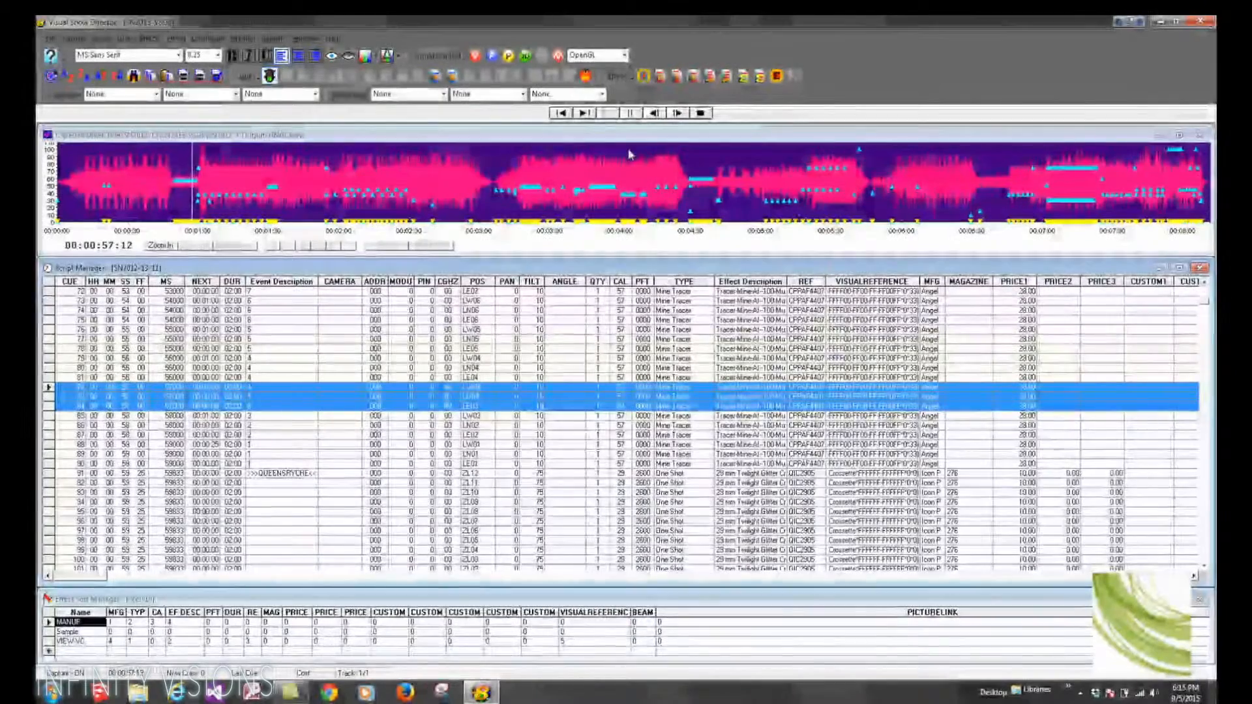
click(630, 113)
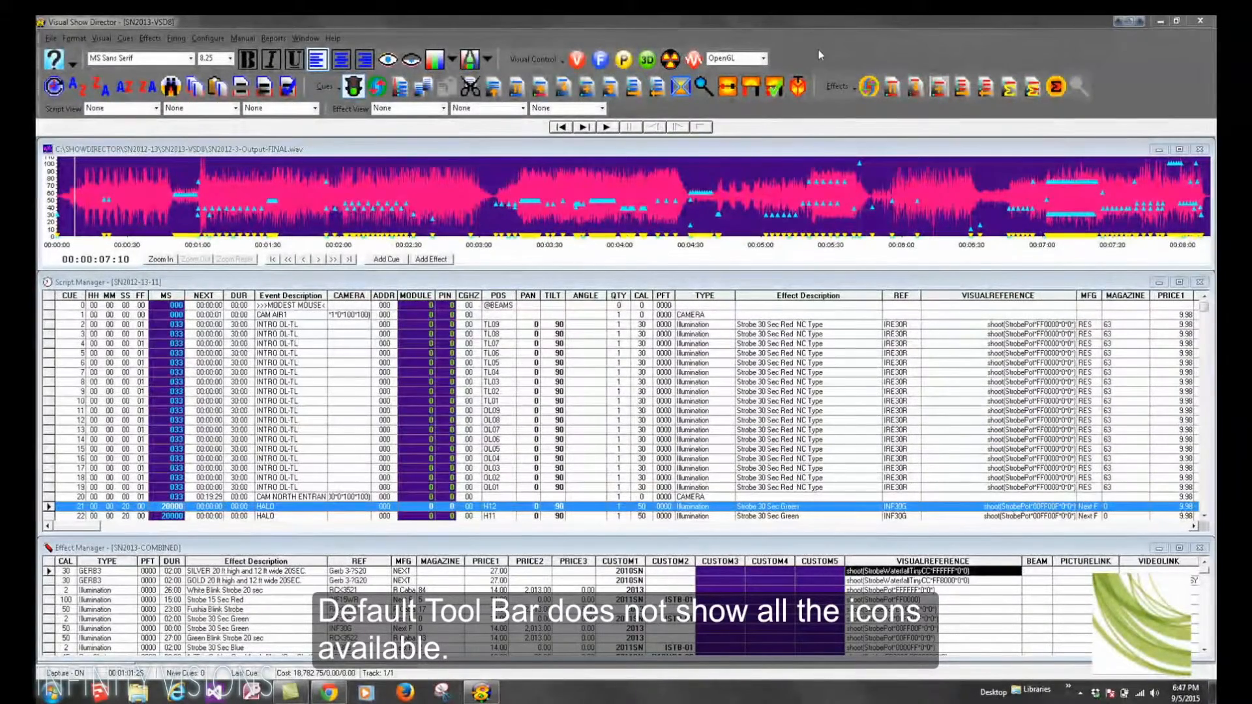
Step: Open the toolbar customization dialog to review available toolbars, then close it
right_click(819, 50)
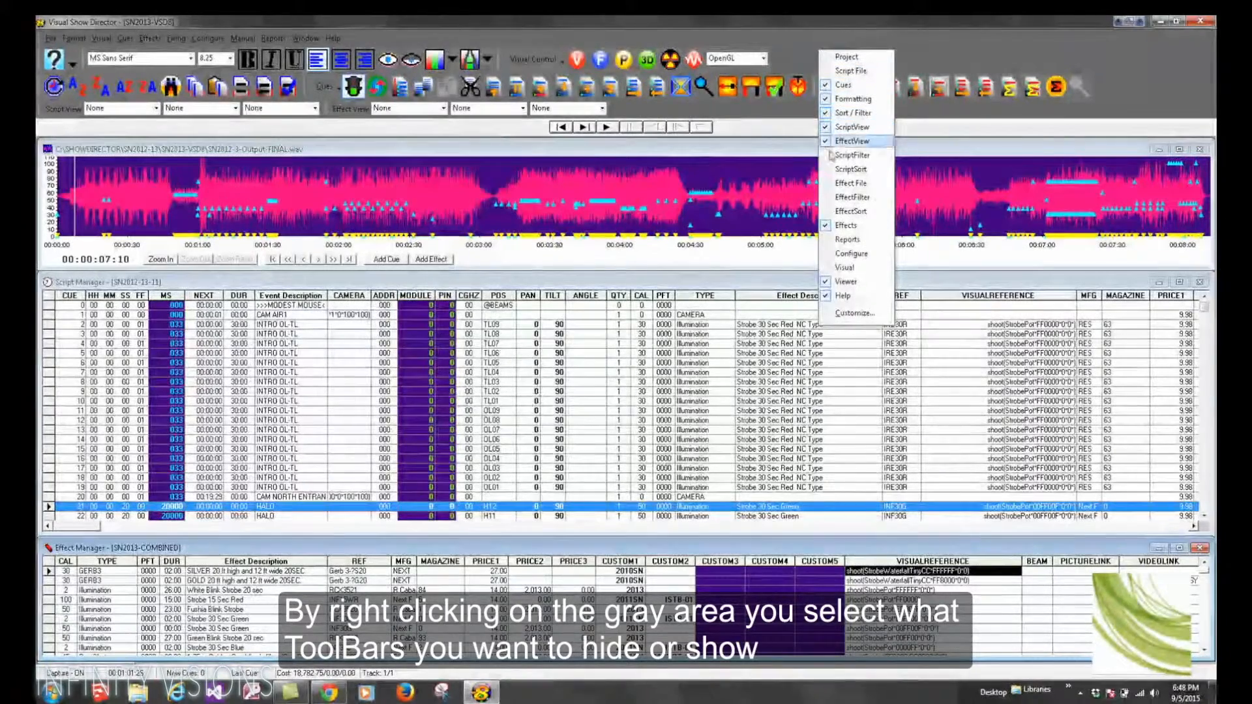
click(853, 313)
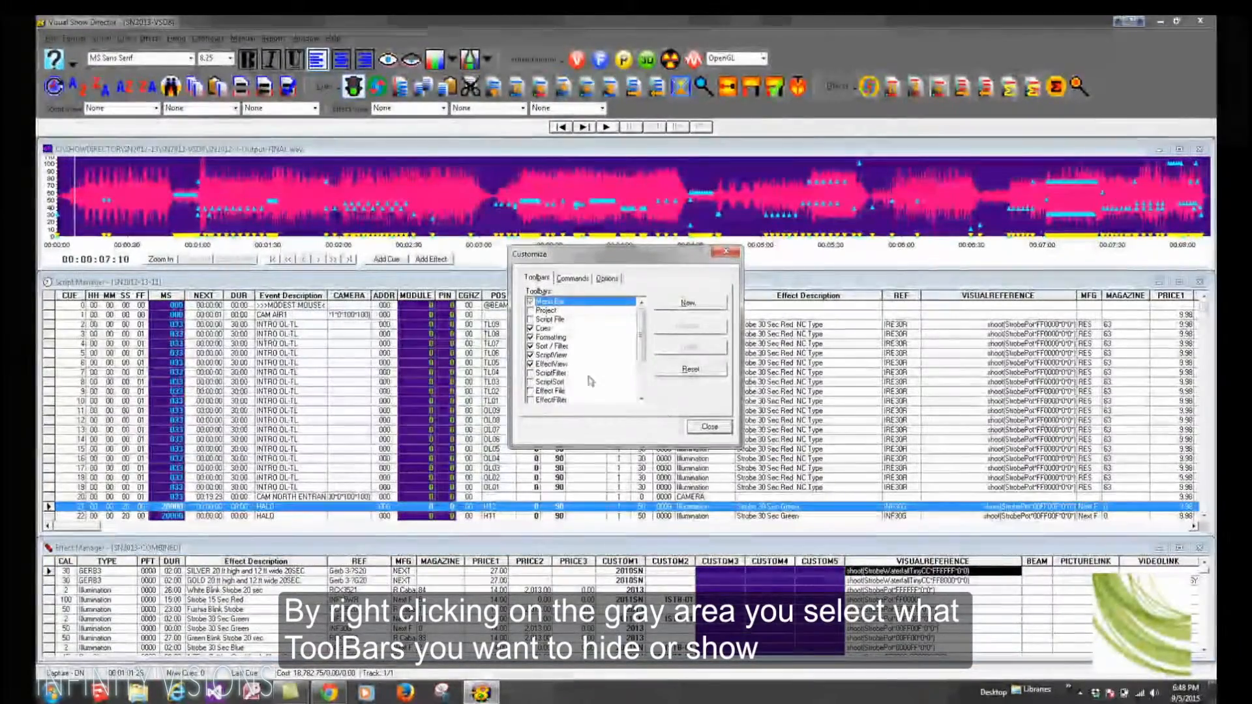
click(710, 427)
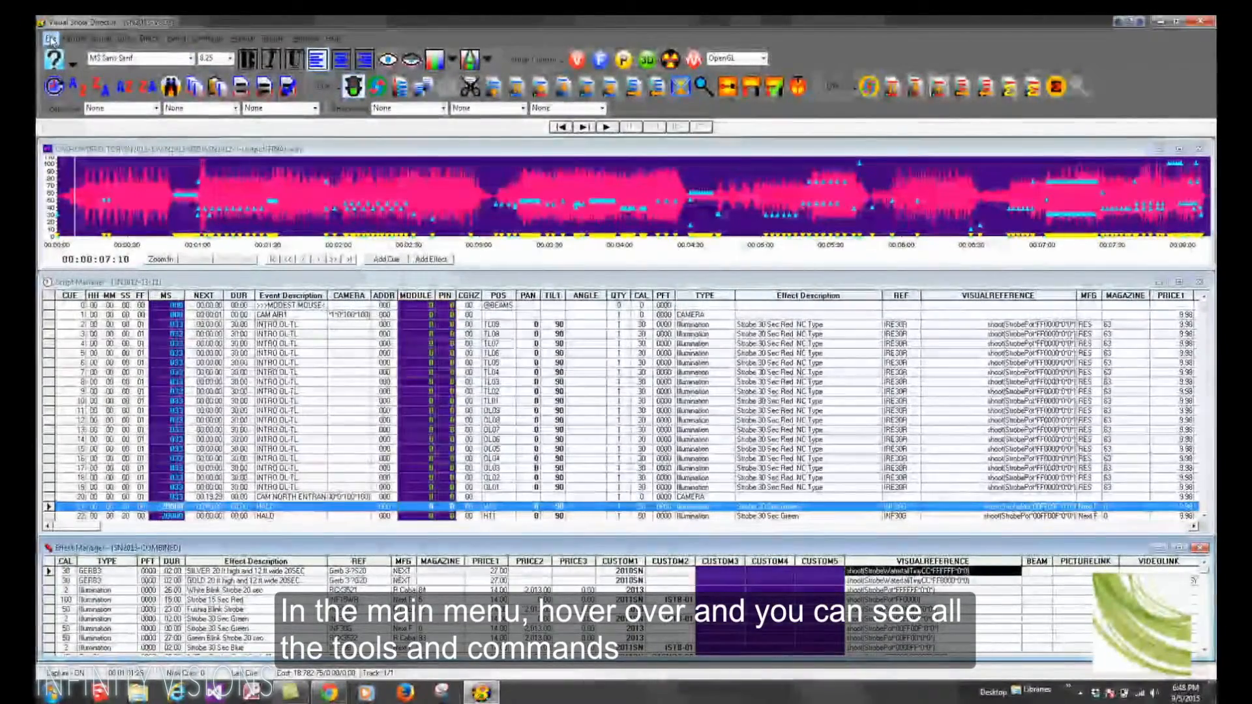
Step: Browse the File, Visual, Manual and Window menus to see the available commands
click(51, 39)
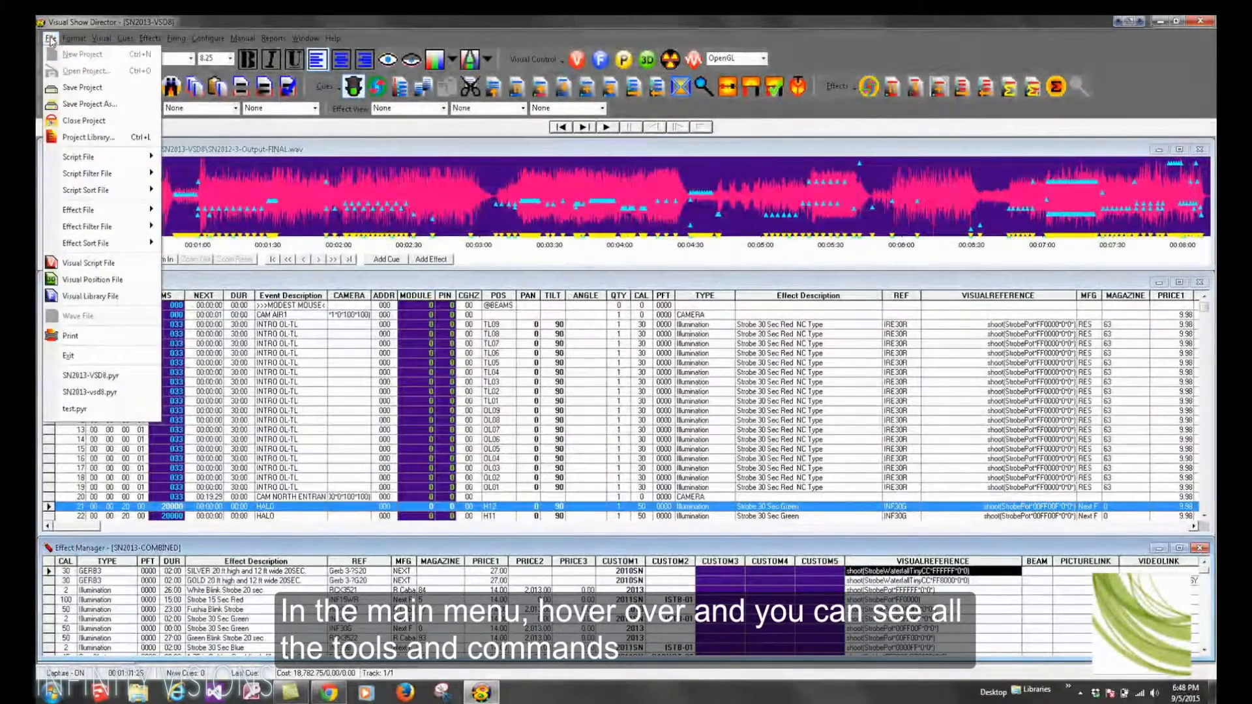
mouse_move(72, 42)
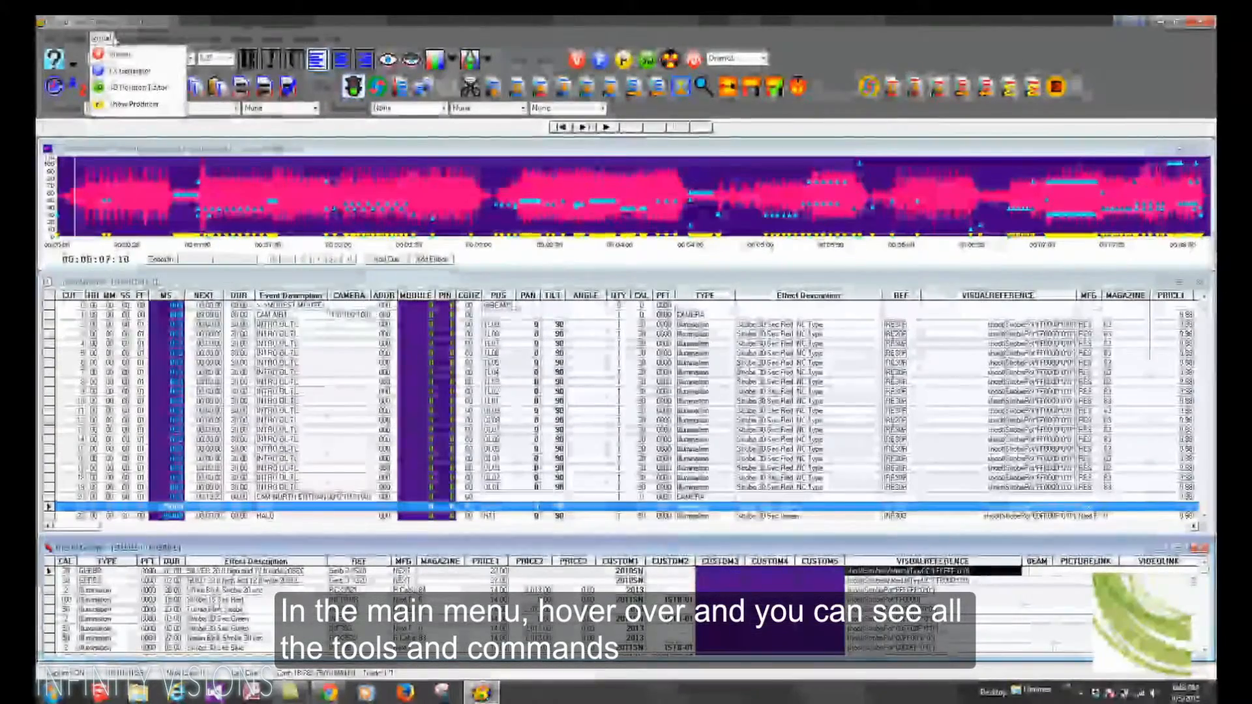
mouse_move(125, 41)
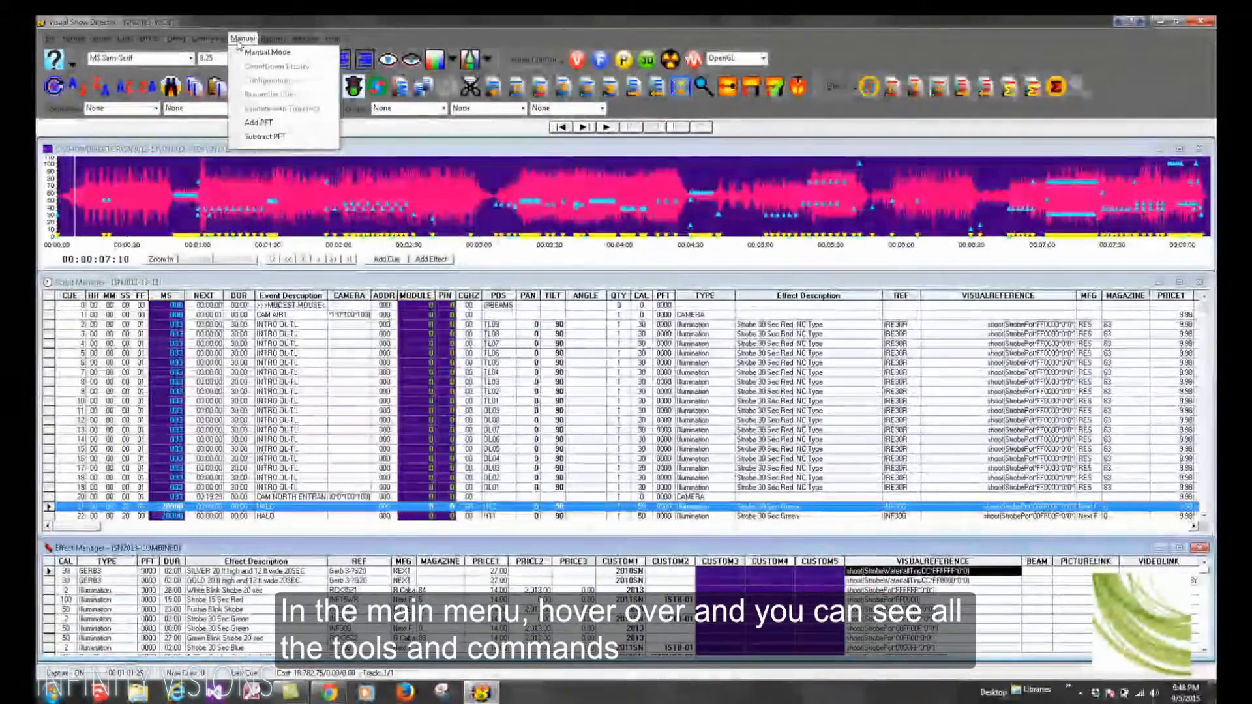
mouse_move(271, 44)
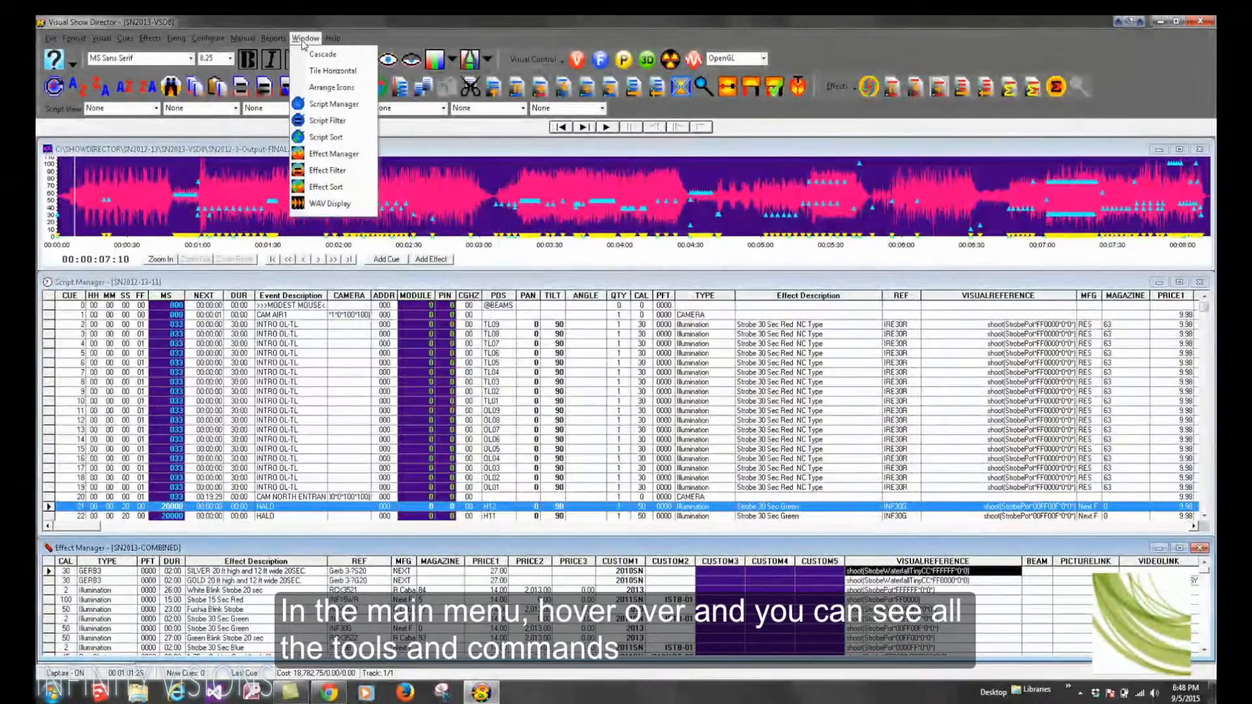
mouse_move(334, 41)
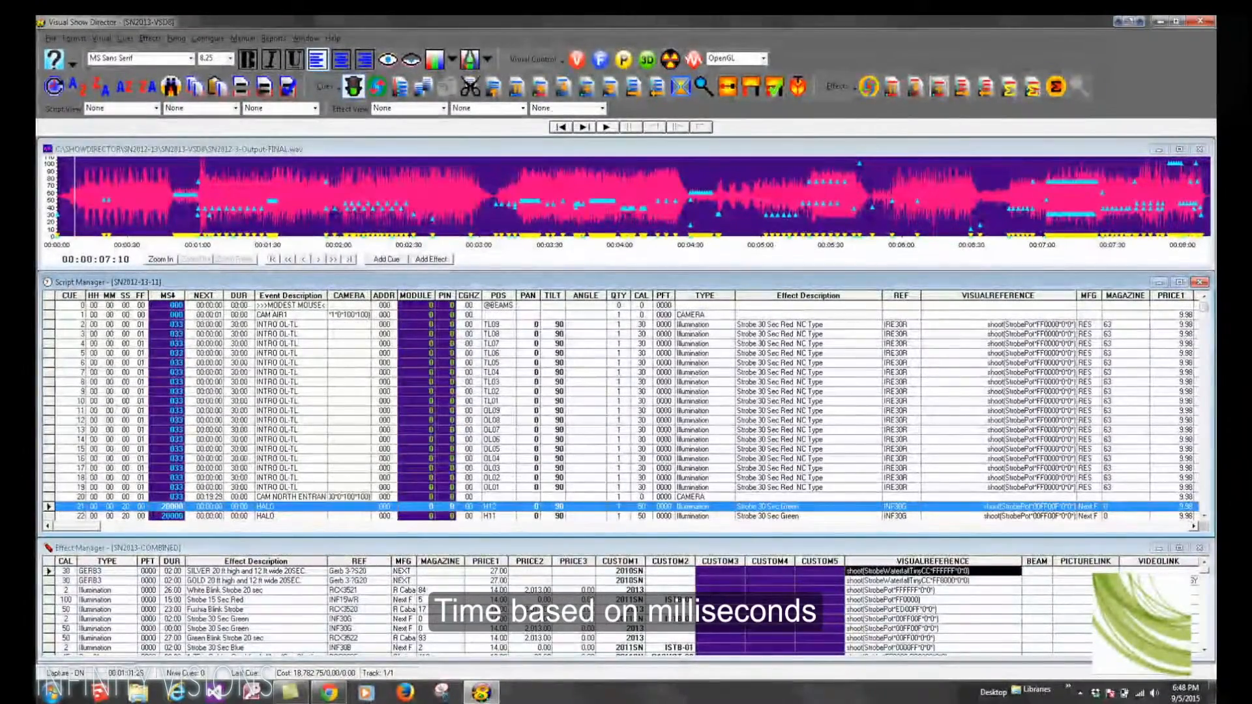
Step: Set the FF frame value of cues 10 through 19 to 02 in the Script Manager
click(171, 296)
click(174, 336)
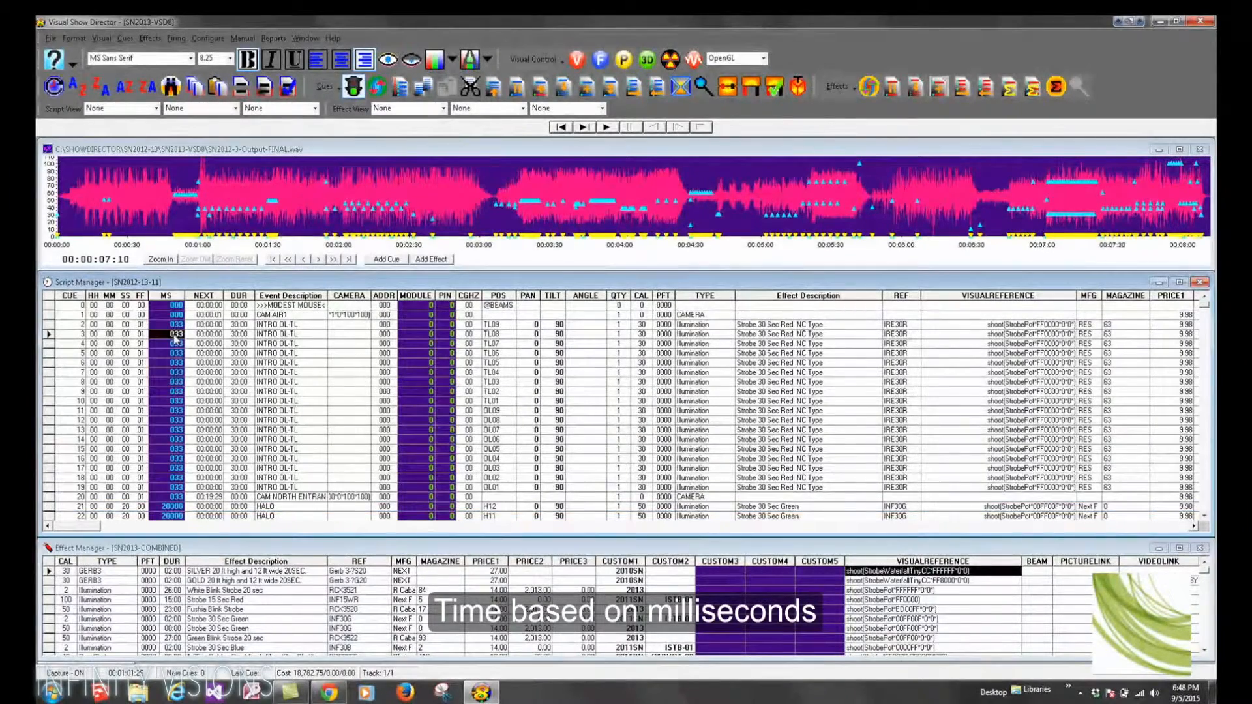
click(140, 401)
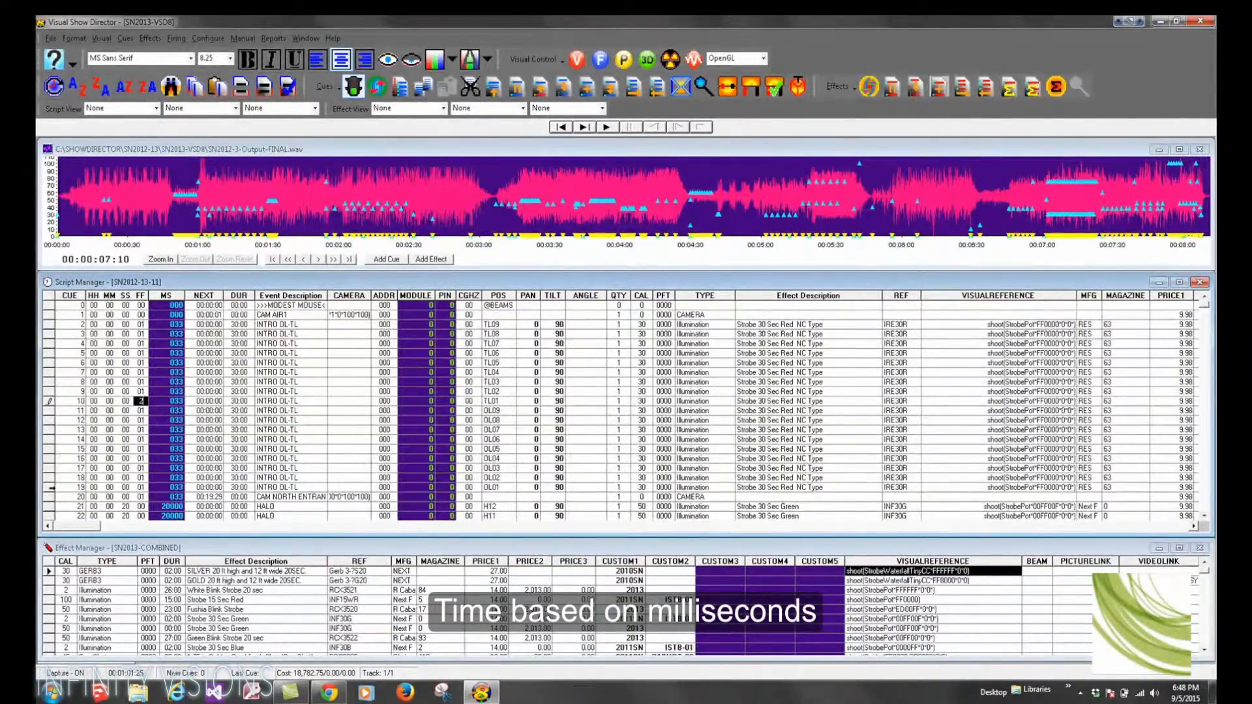
shift+click(49, 487)
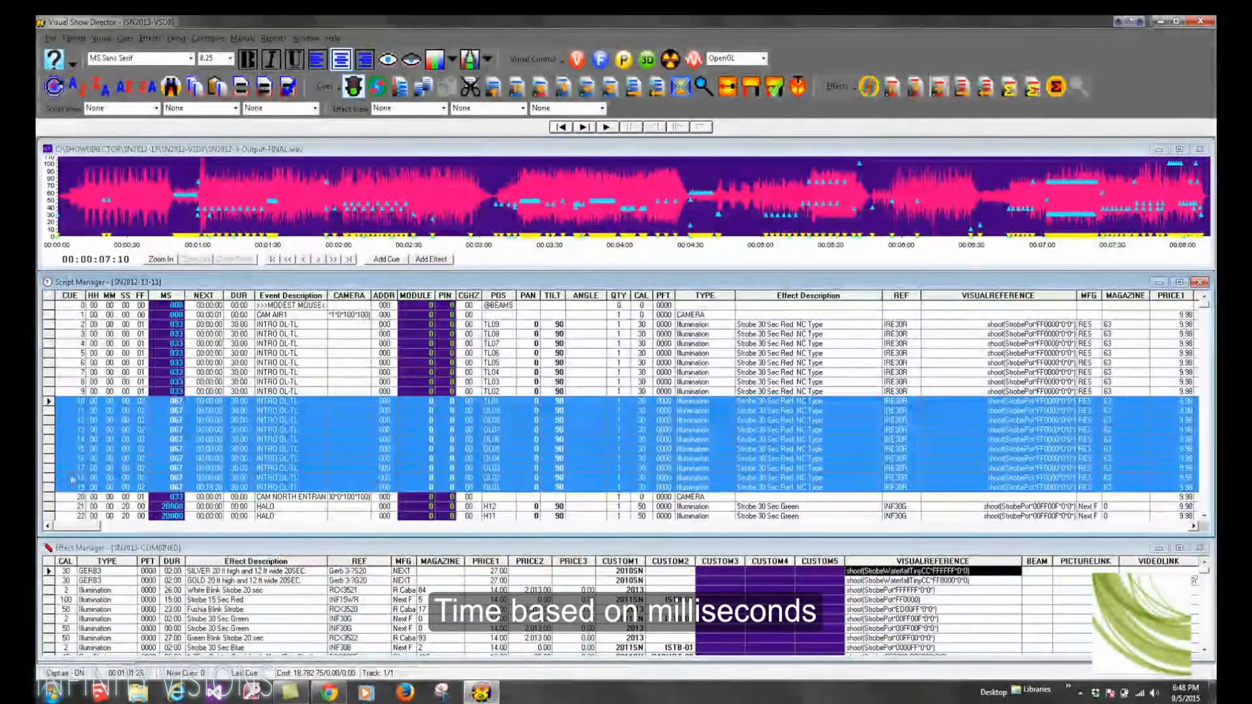
key(Return)
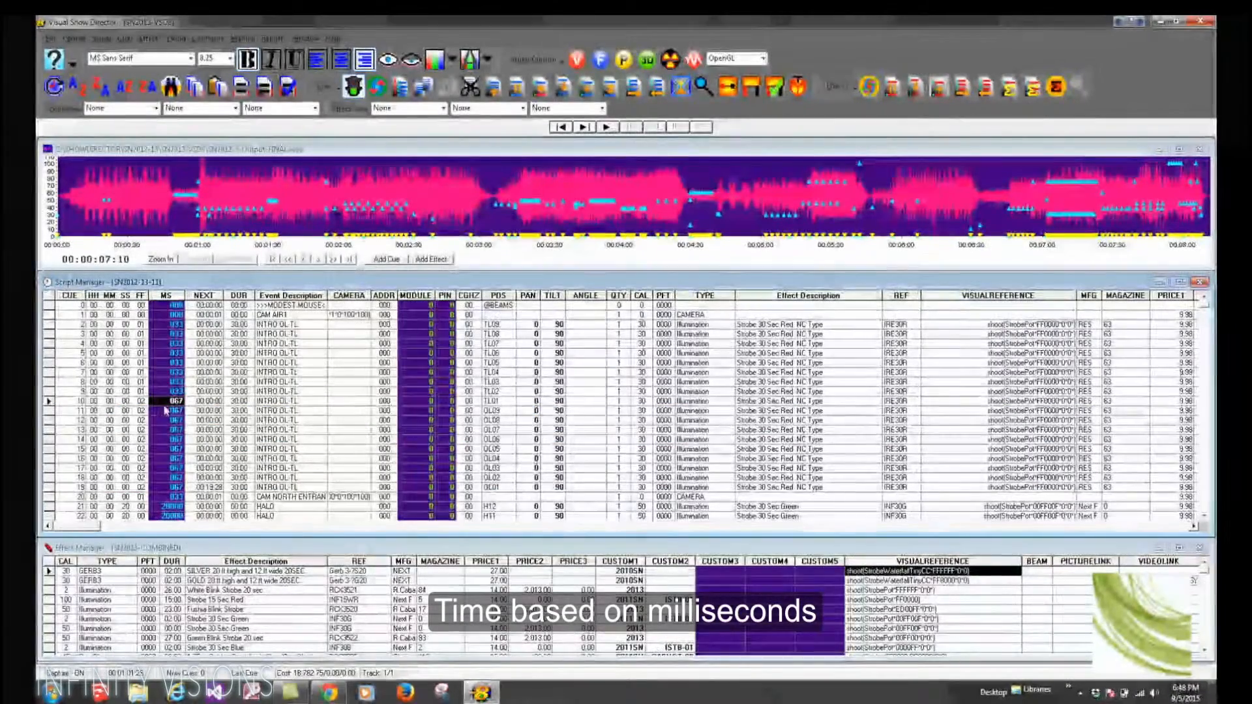
click(141, 392)
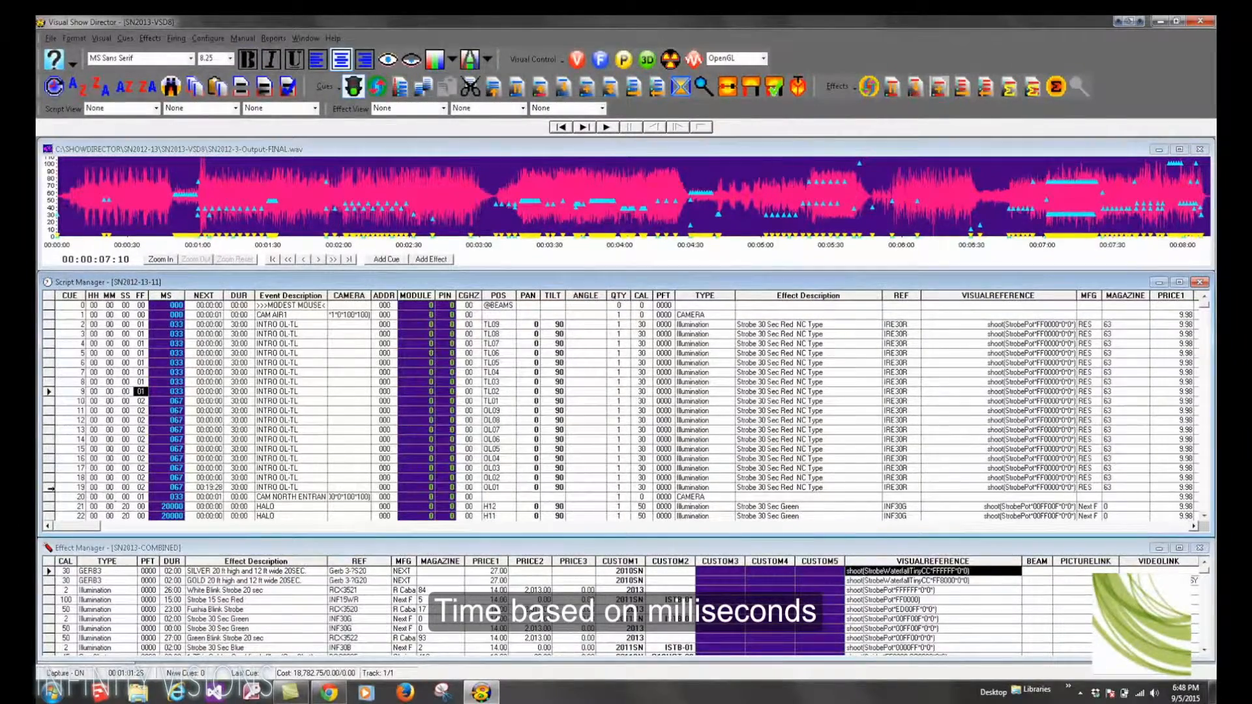
Step: Set the MS value of cues 9 through 20 to 067 by filling it down the selected rows
shift+click(50, 487)
key(ctrl+d)
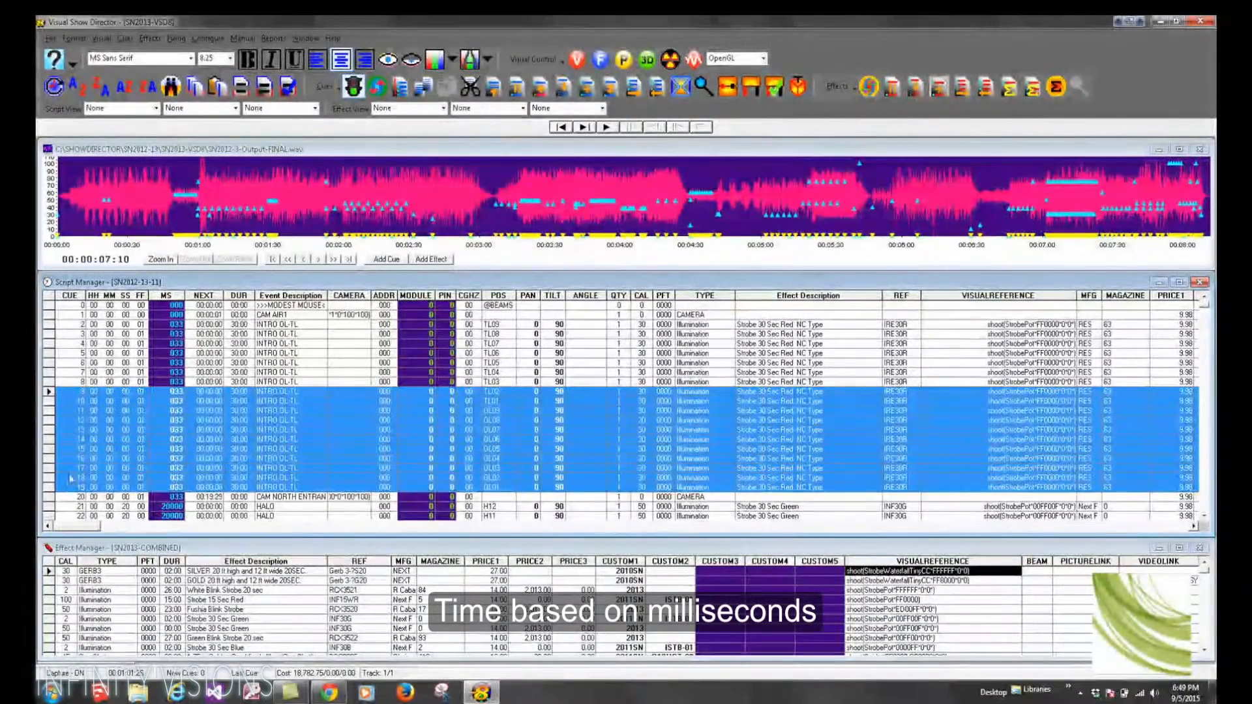
click(178, 395)
text(067)
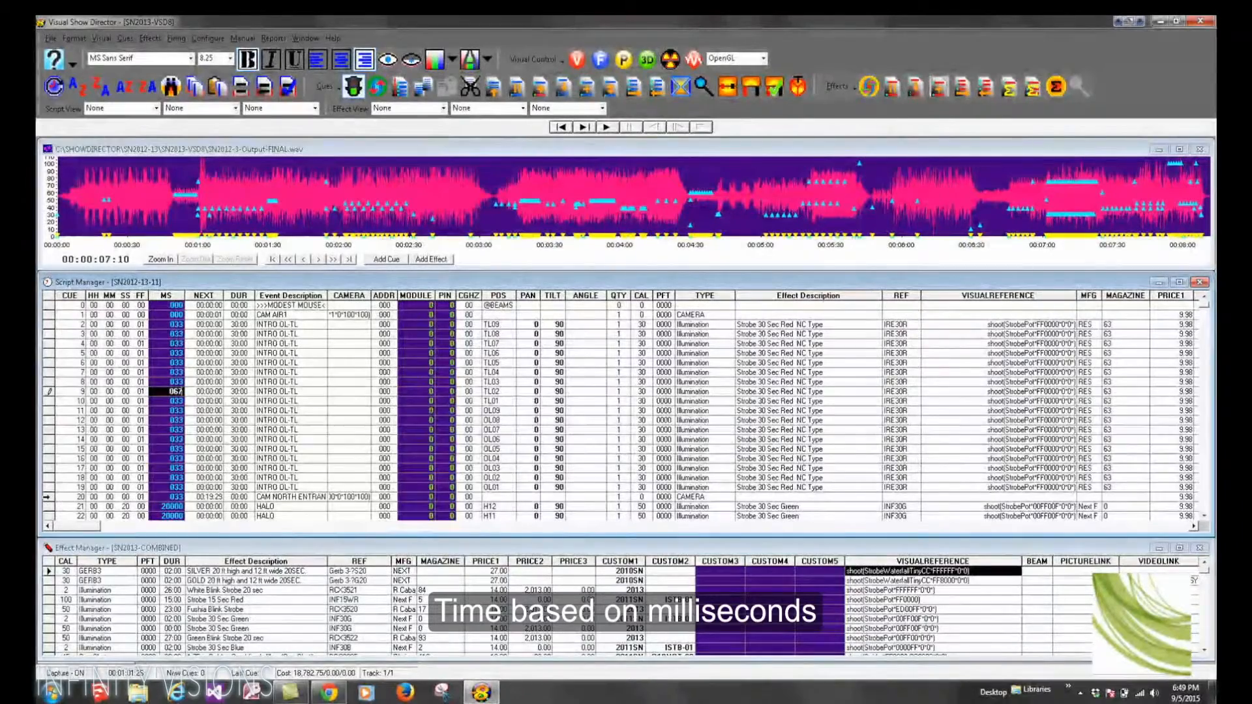
shift+click(47, 497)
key(ctrl+d)
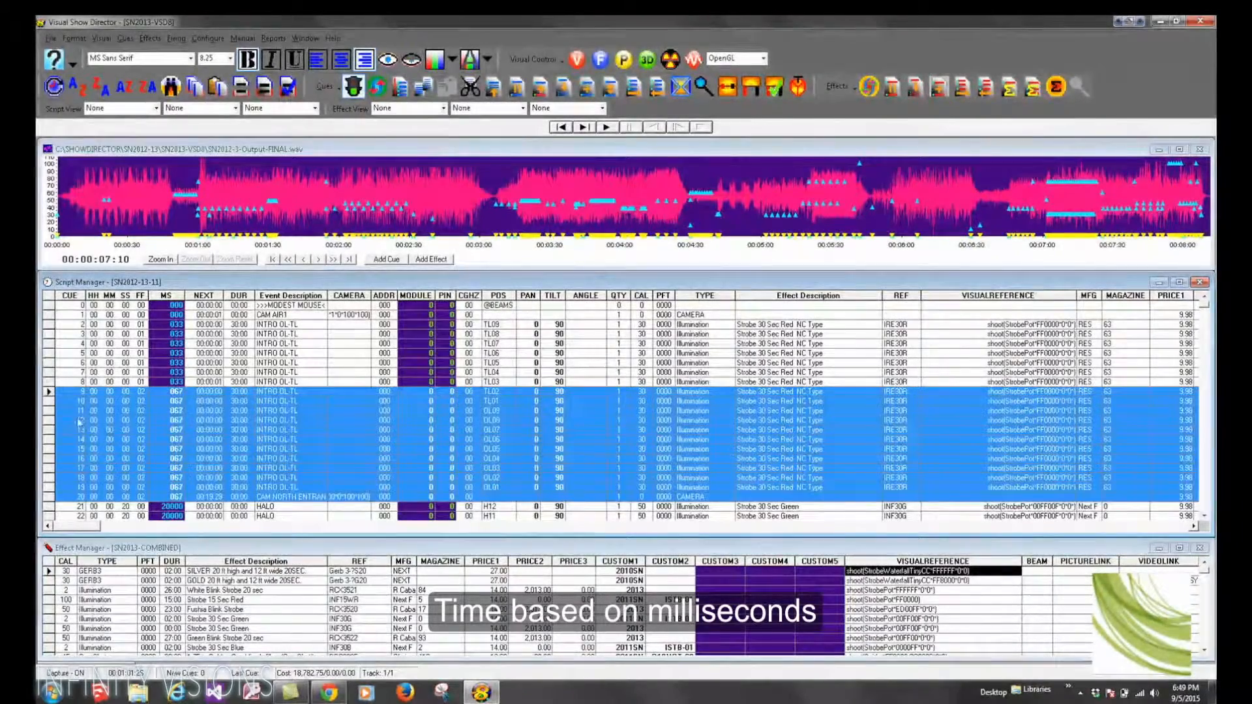
Step: Try to enter 01 in the Module and Pin columns for cue 0
click(126, 391)
click(142, 392)
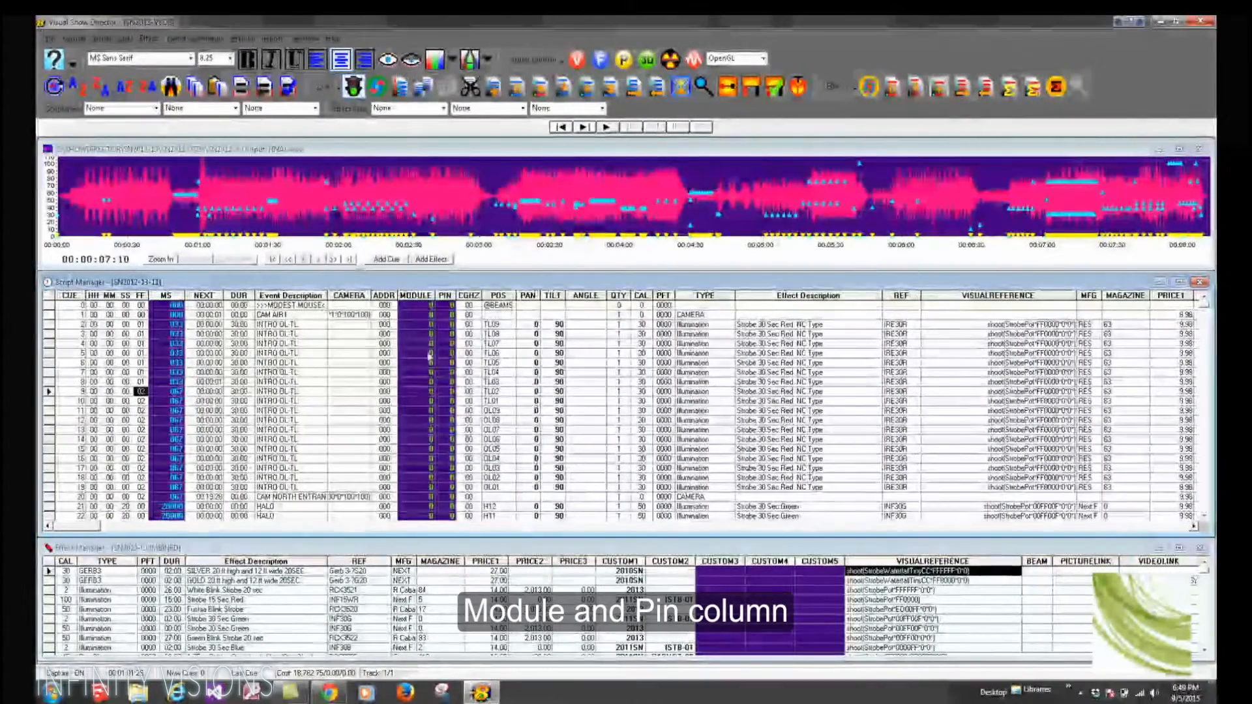
drag(415, 297, 445, 297)
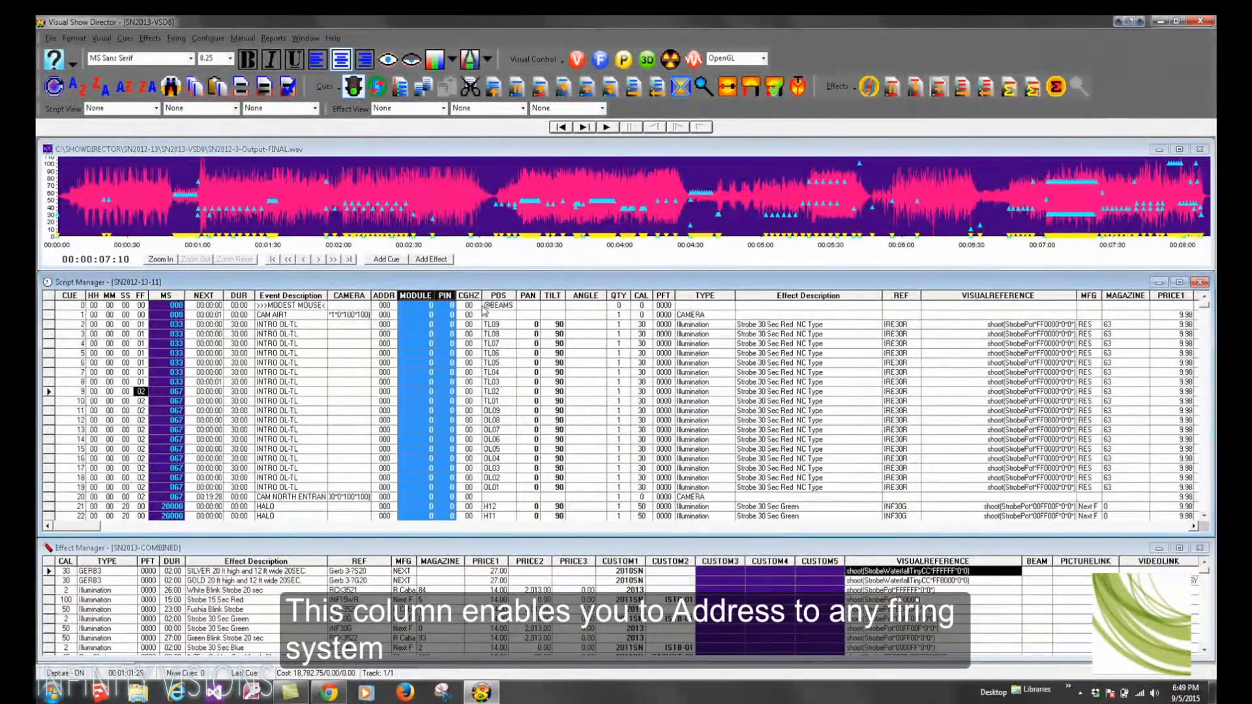
click(425, 305)
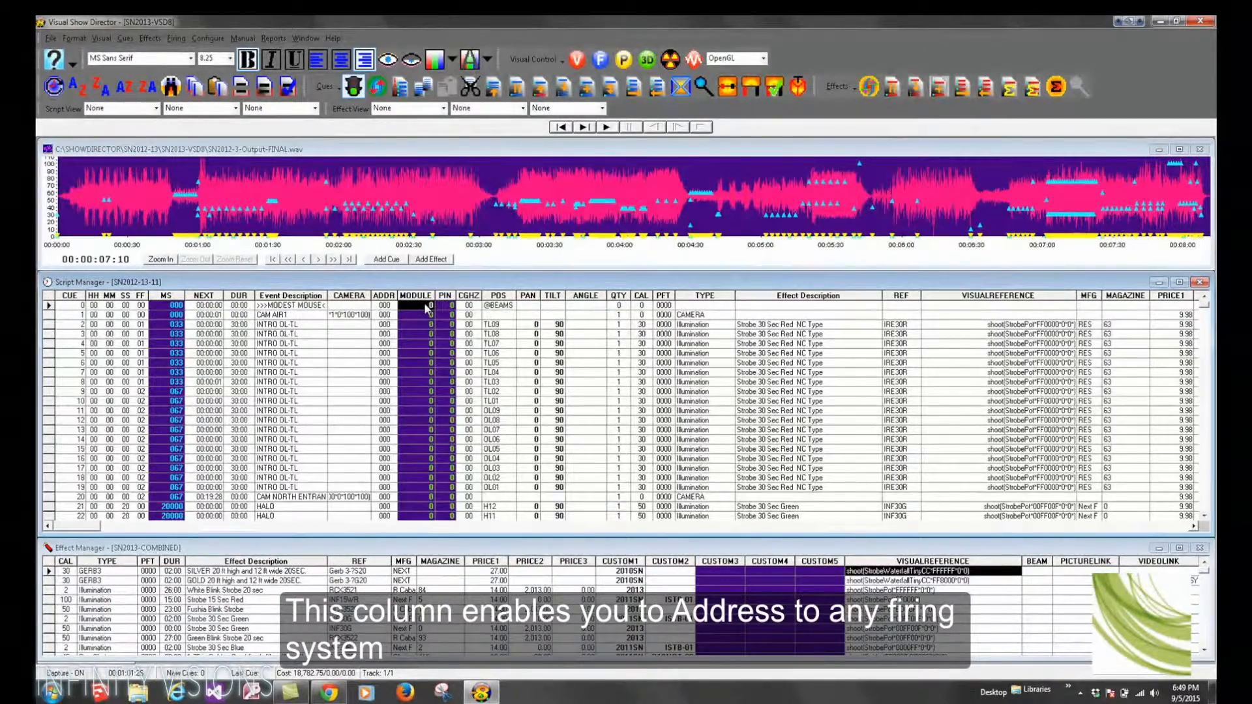
text(01)
click(449, 305)
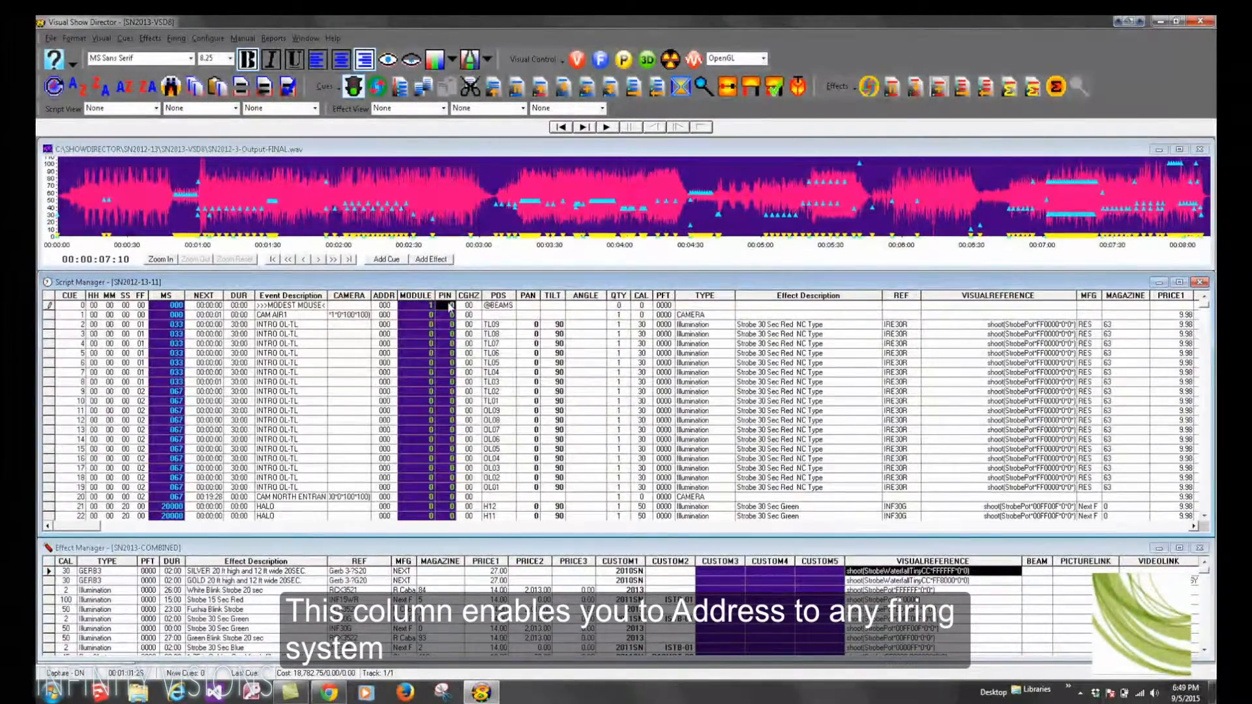
key(Return)
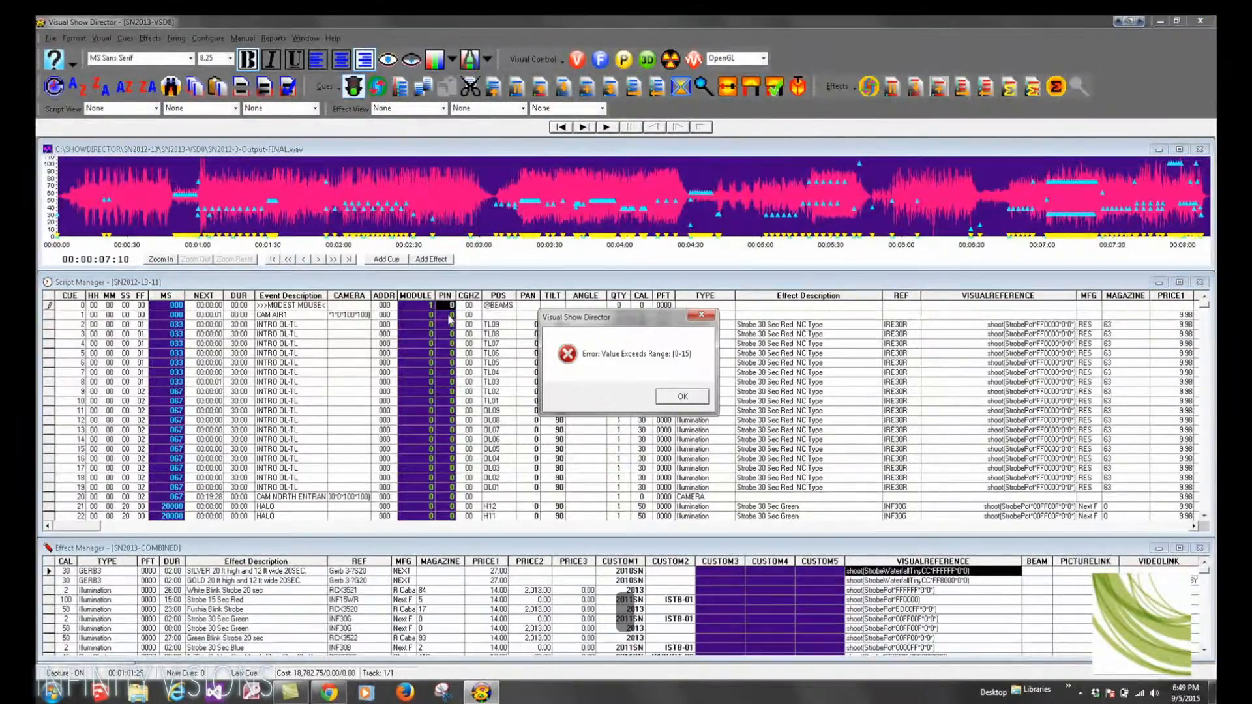
click(673, 397)
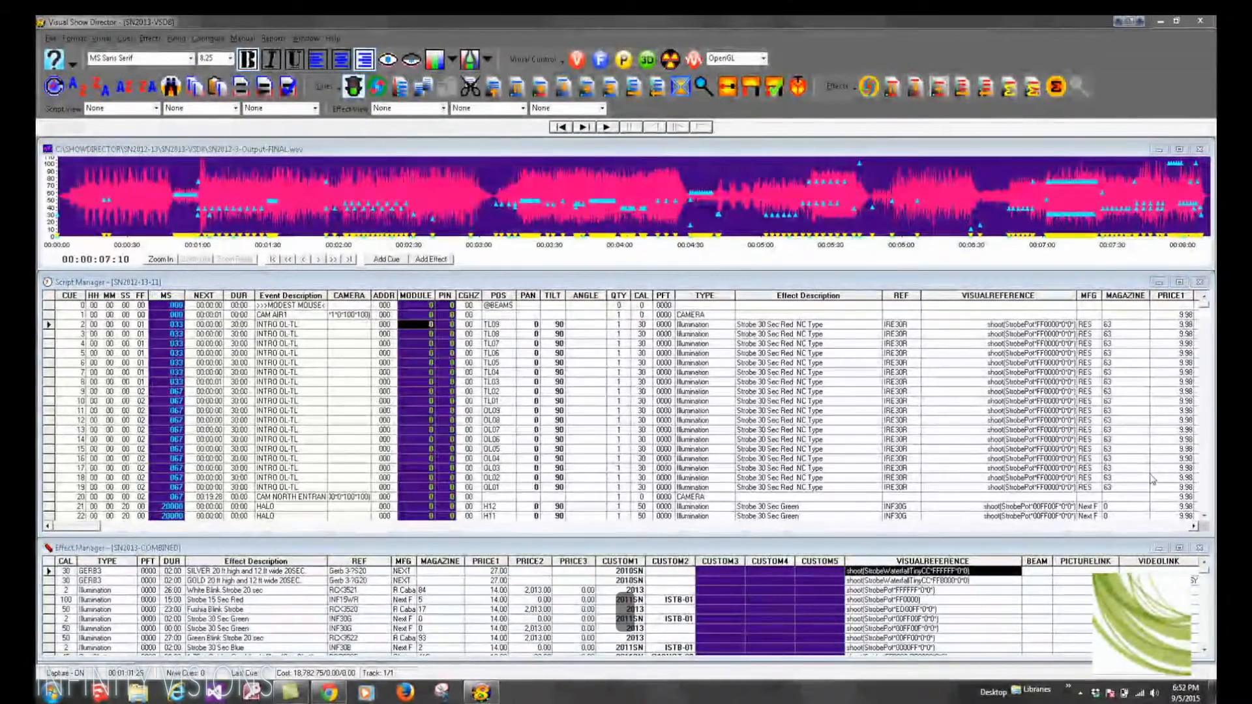
Step: Examine the Custom 3 to 8 columns in the Script Manager and Custom 3 to 5 in the Effect Manager
click(1194, 527)
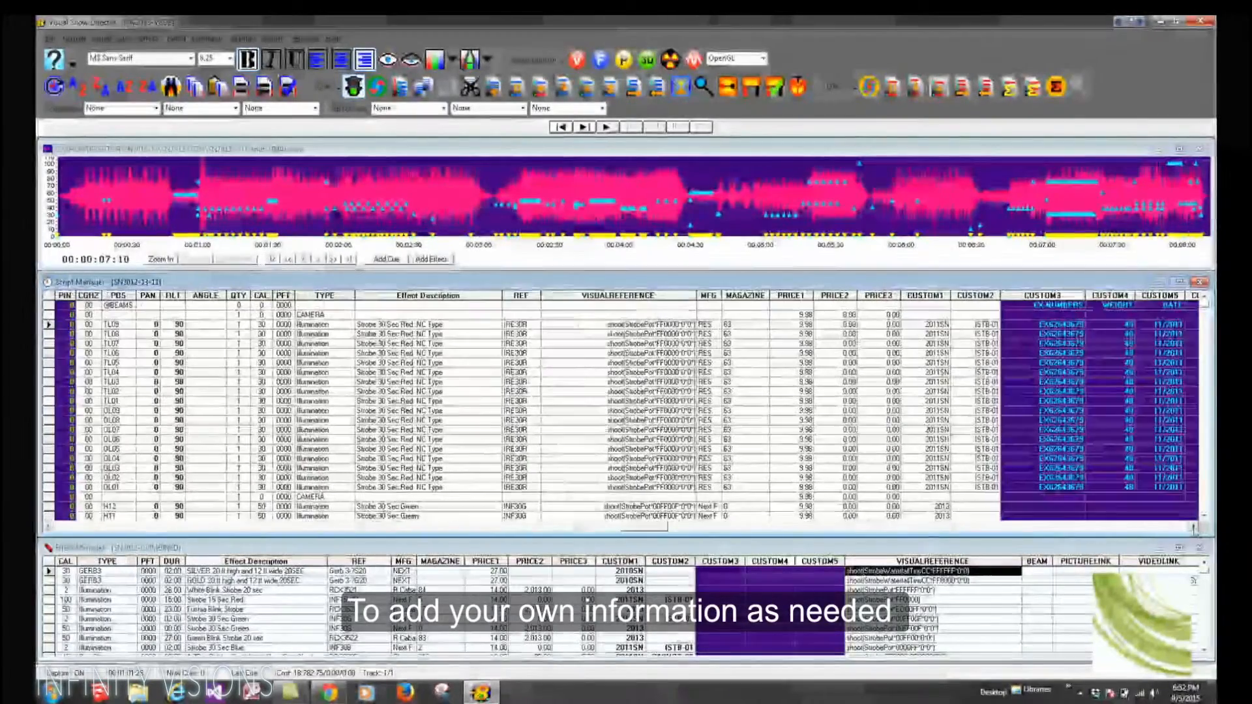
click(1193, 527)
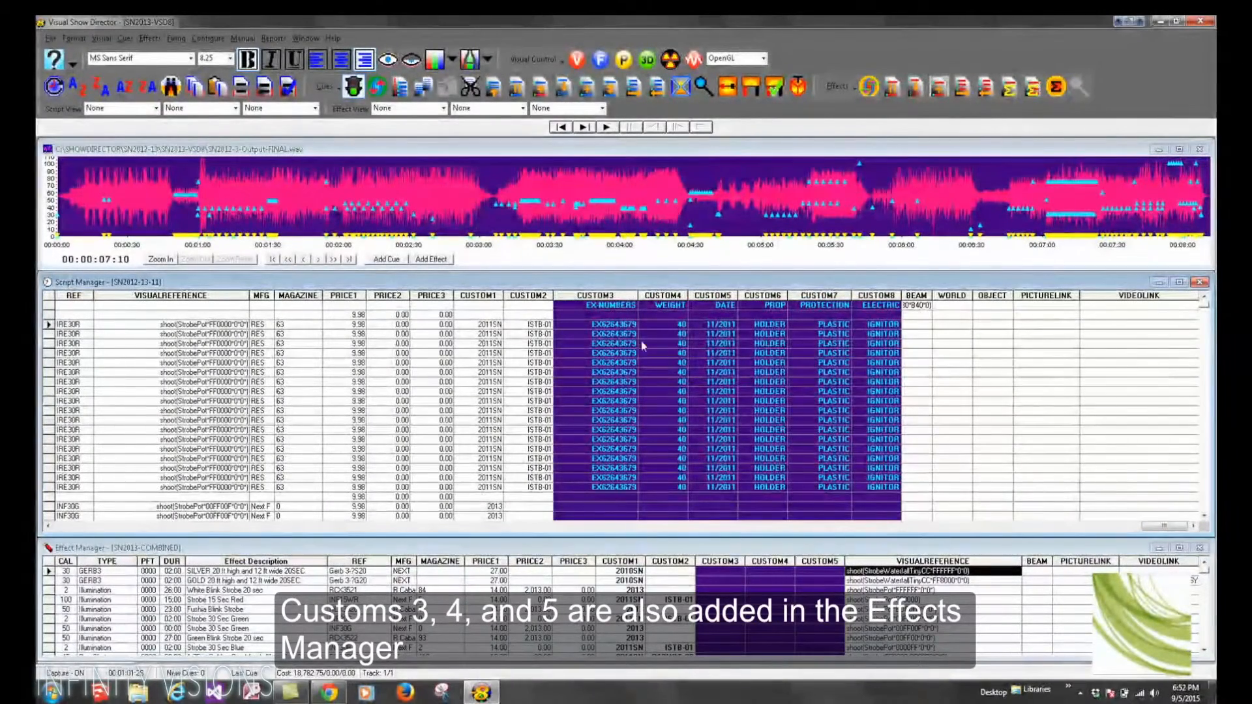
drag(720, 562, 815, 562)
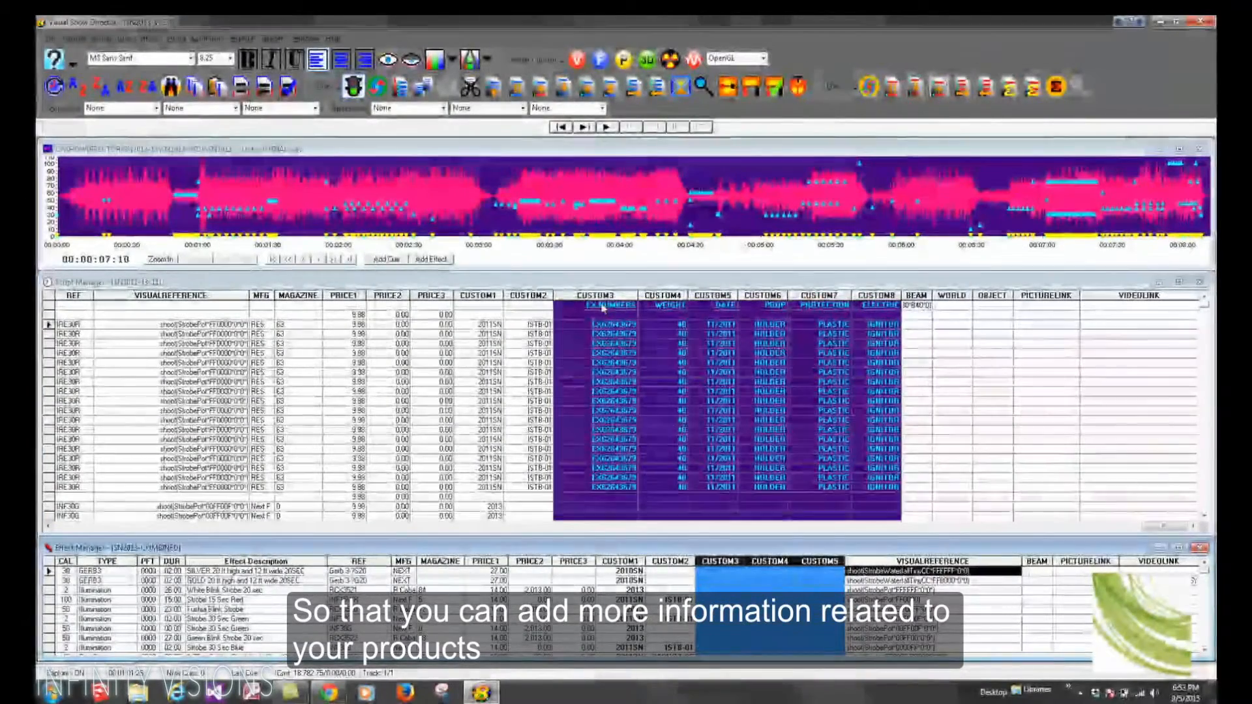
click(603, 306)
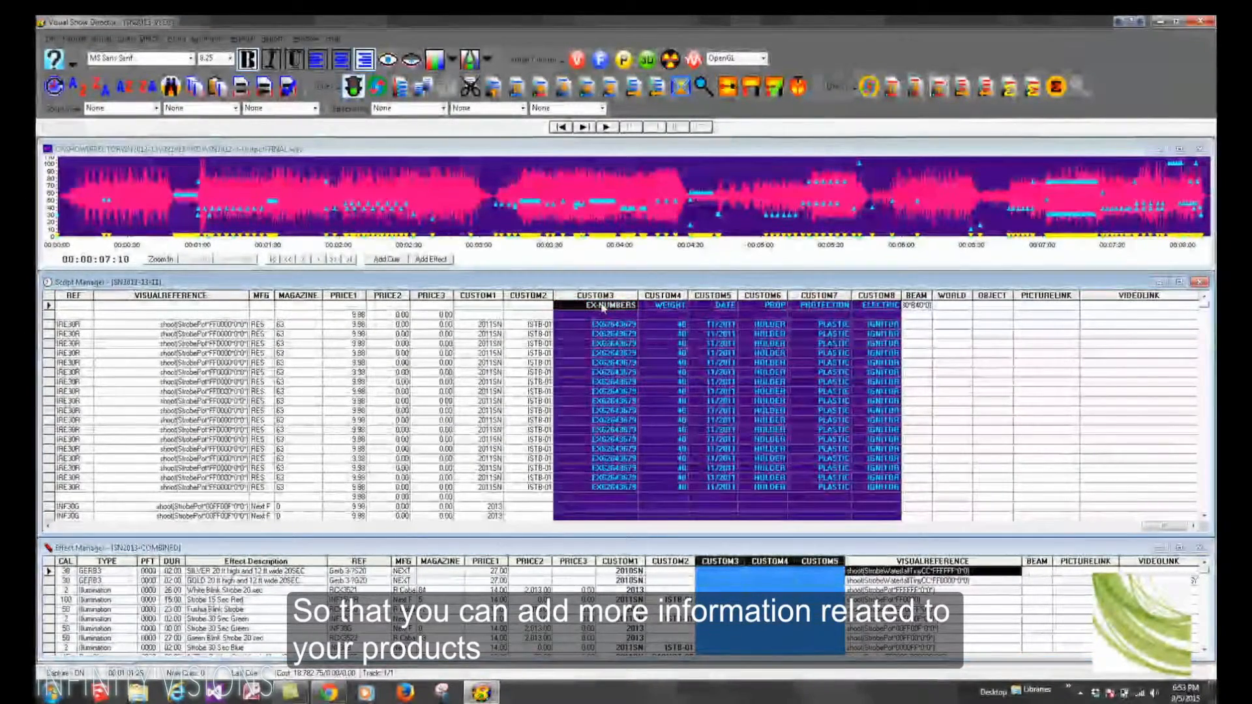
key(Tab)
key(Tab)
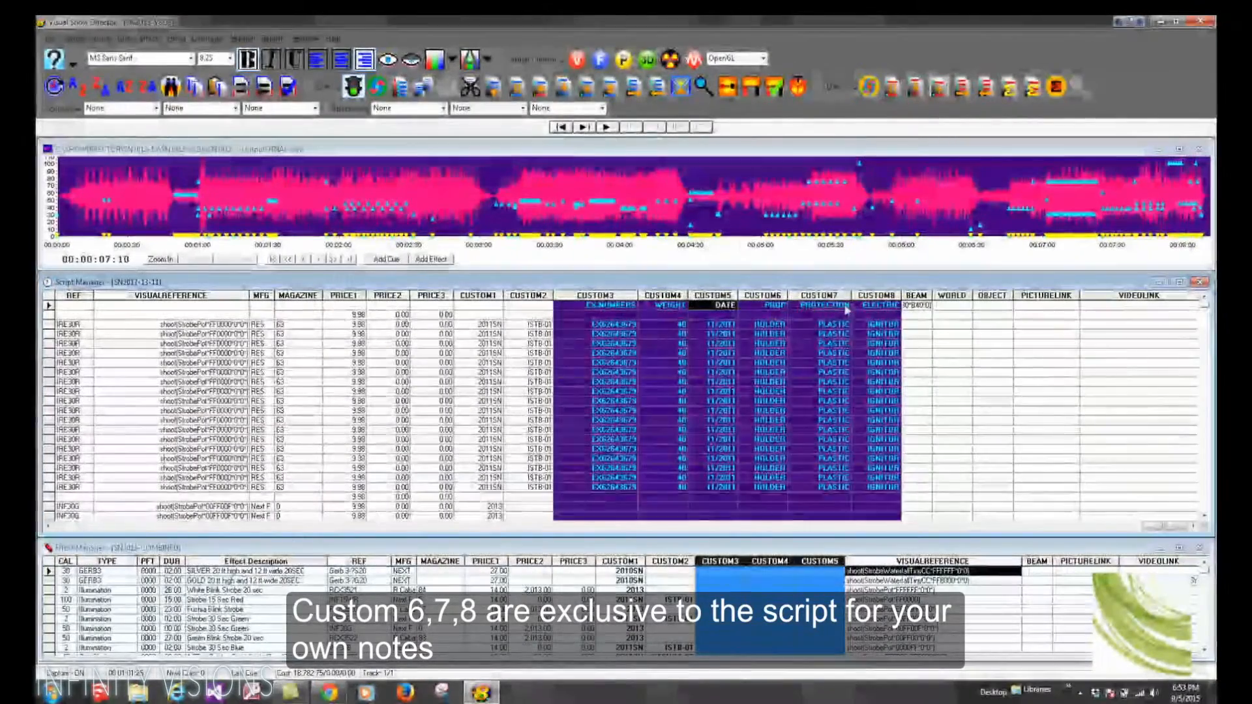
click(777, 310)
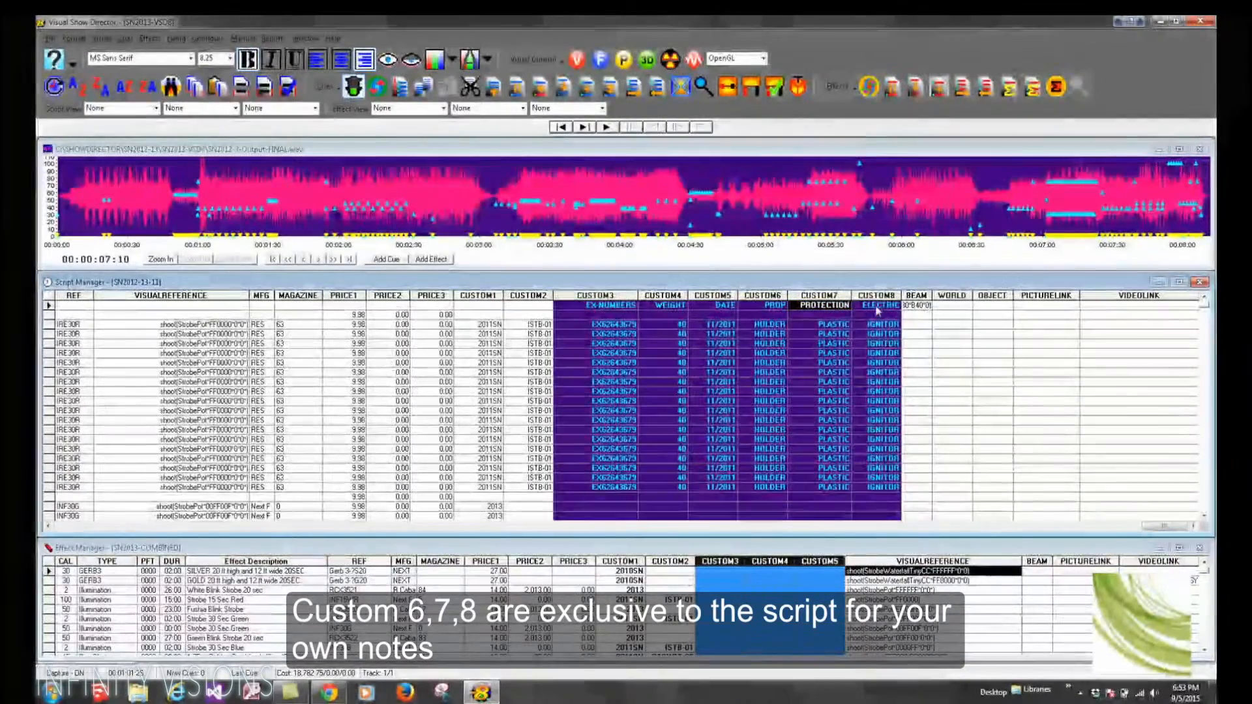
click(880, 306)
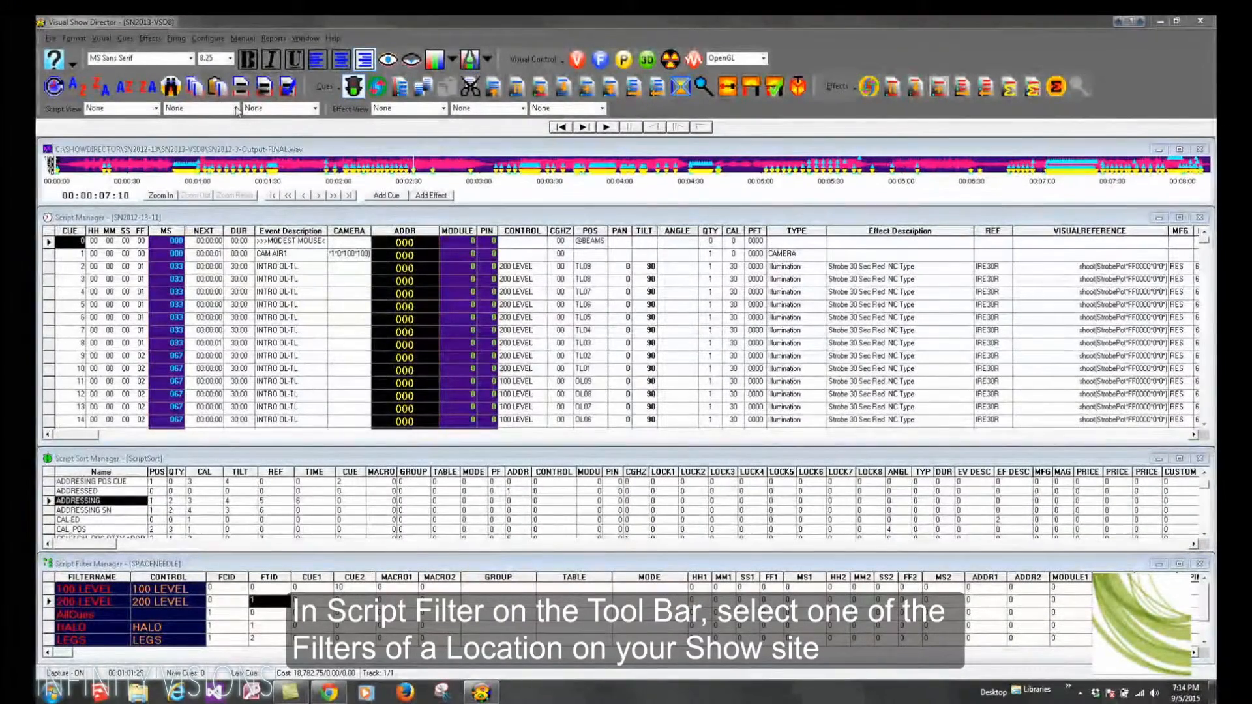
Step: Filter the script view to ROOF and sort it by ADDRESSING
click(235, 108)
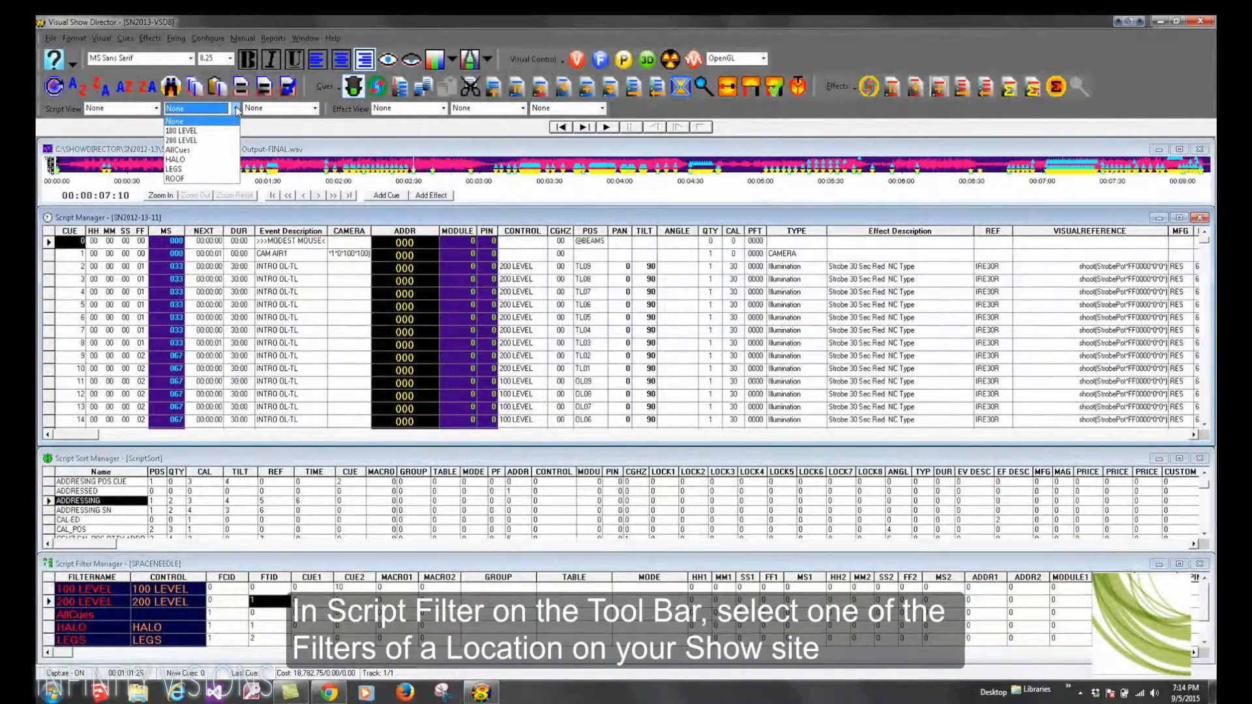
click(187, 178)
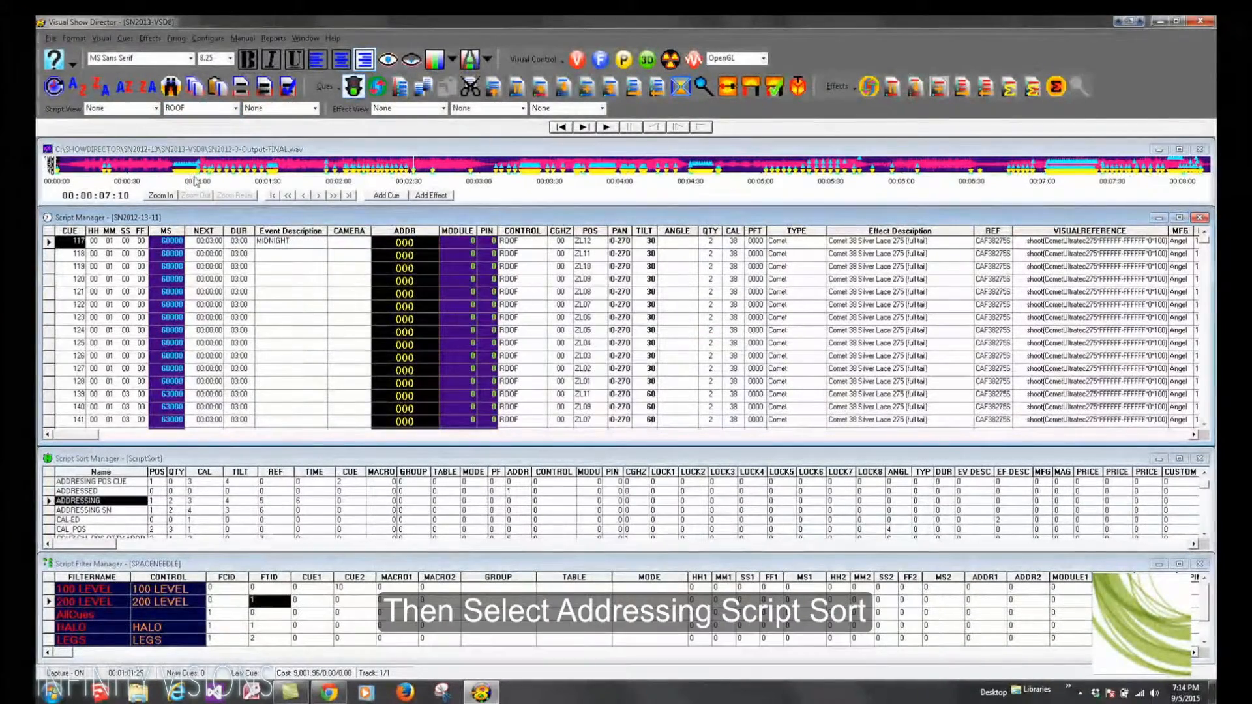
click(315, 108)
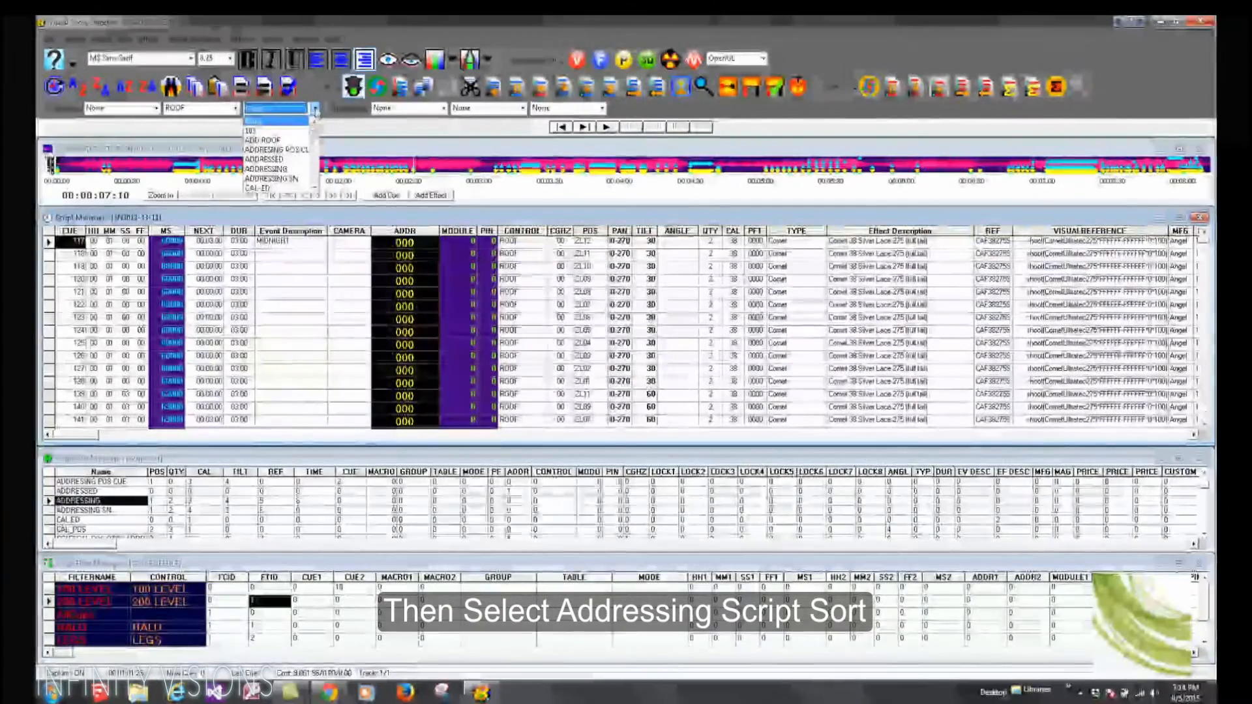
click(280, 170)
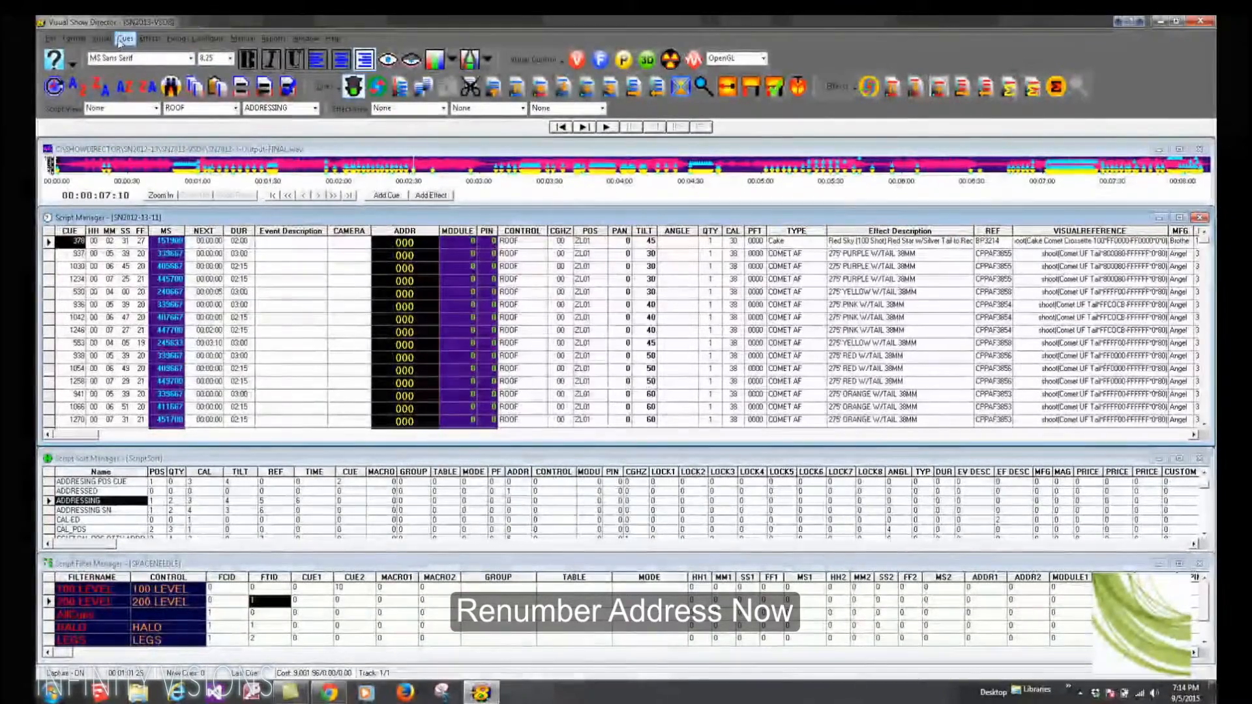
Step: Renumber the ADDR (Hex) column with pin addresses incrementing 0 to F, starting a new module when POS changes
click(124, 38)
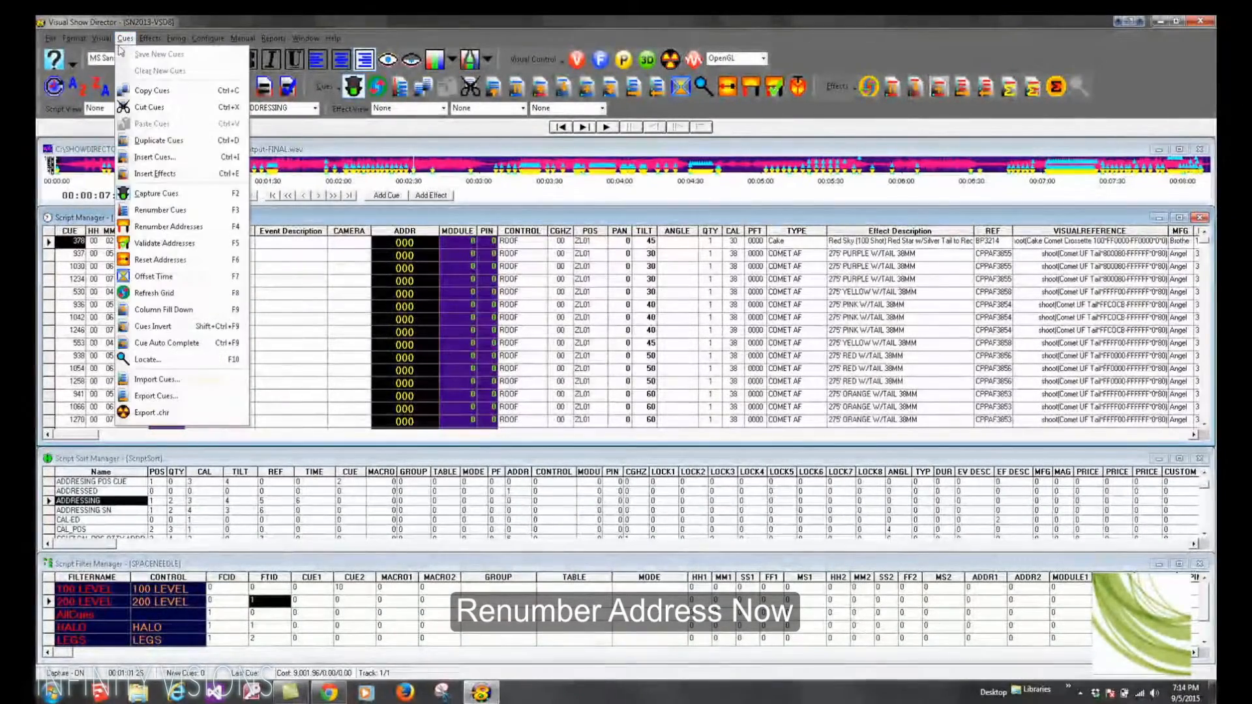
click(168, 227)
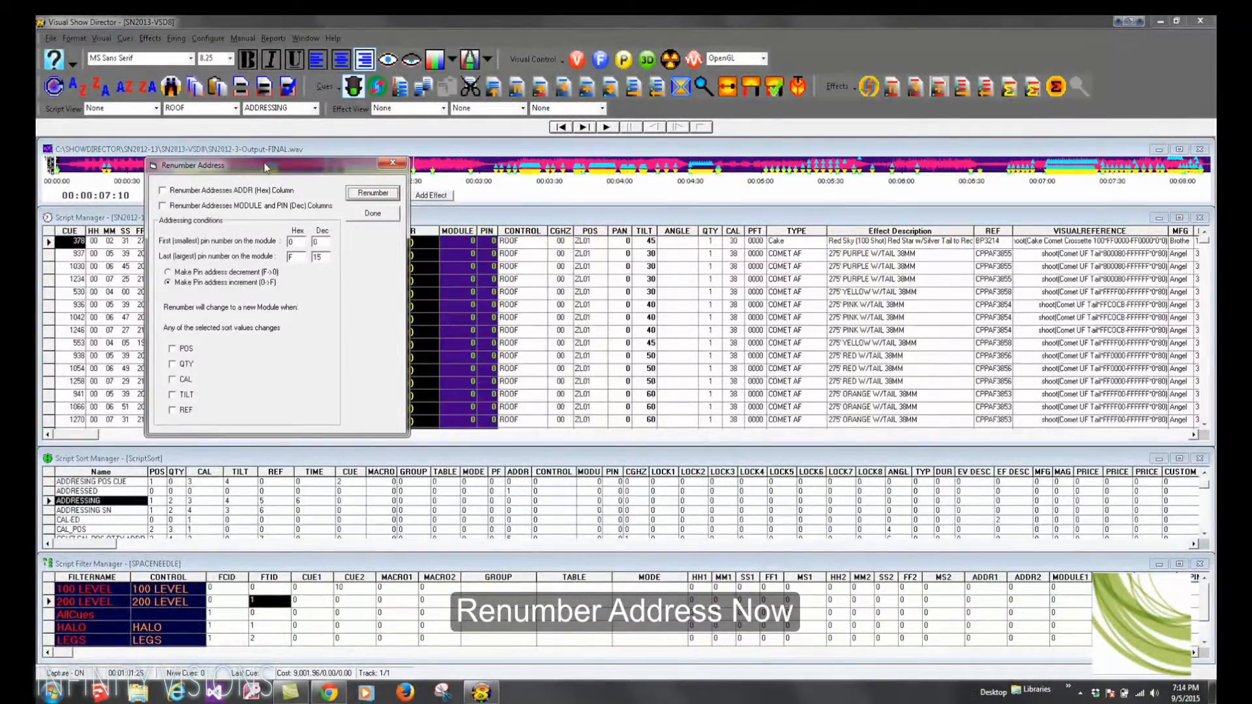
drag(272, 168, 648, 219)
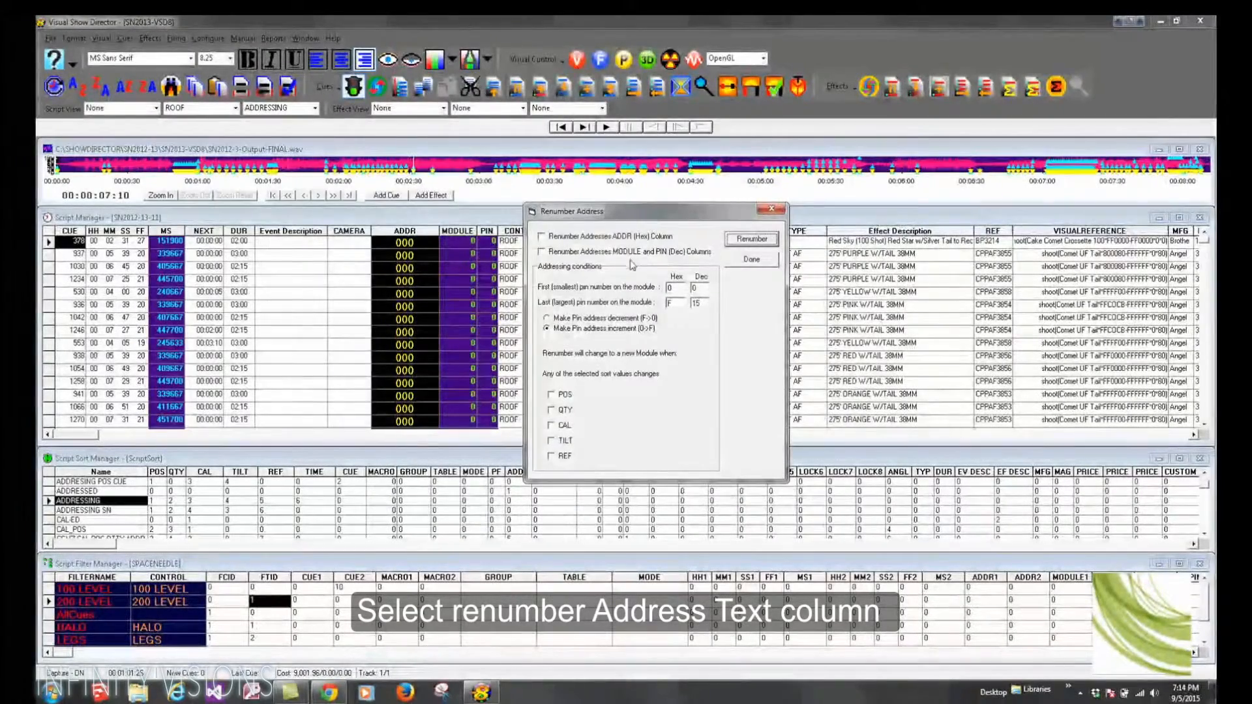
click(541, 237)
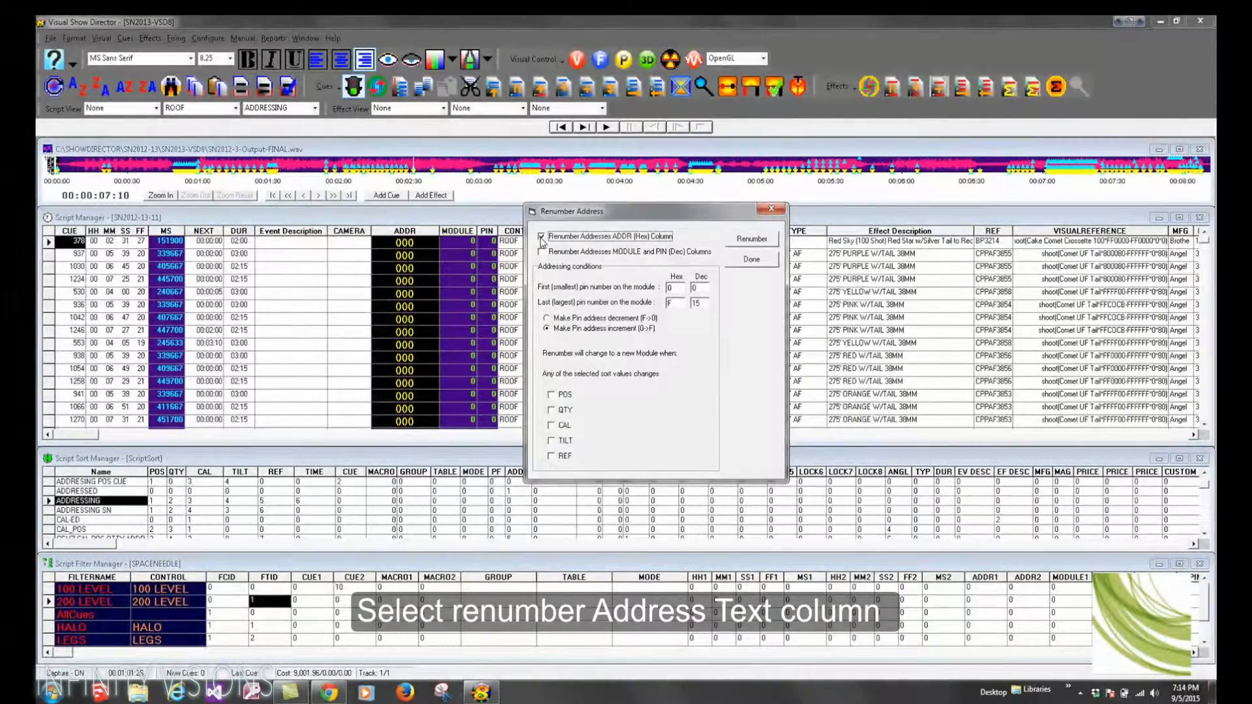
click(572, 319)
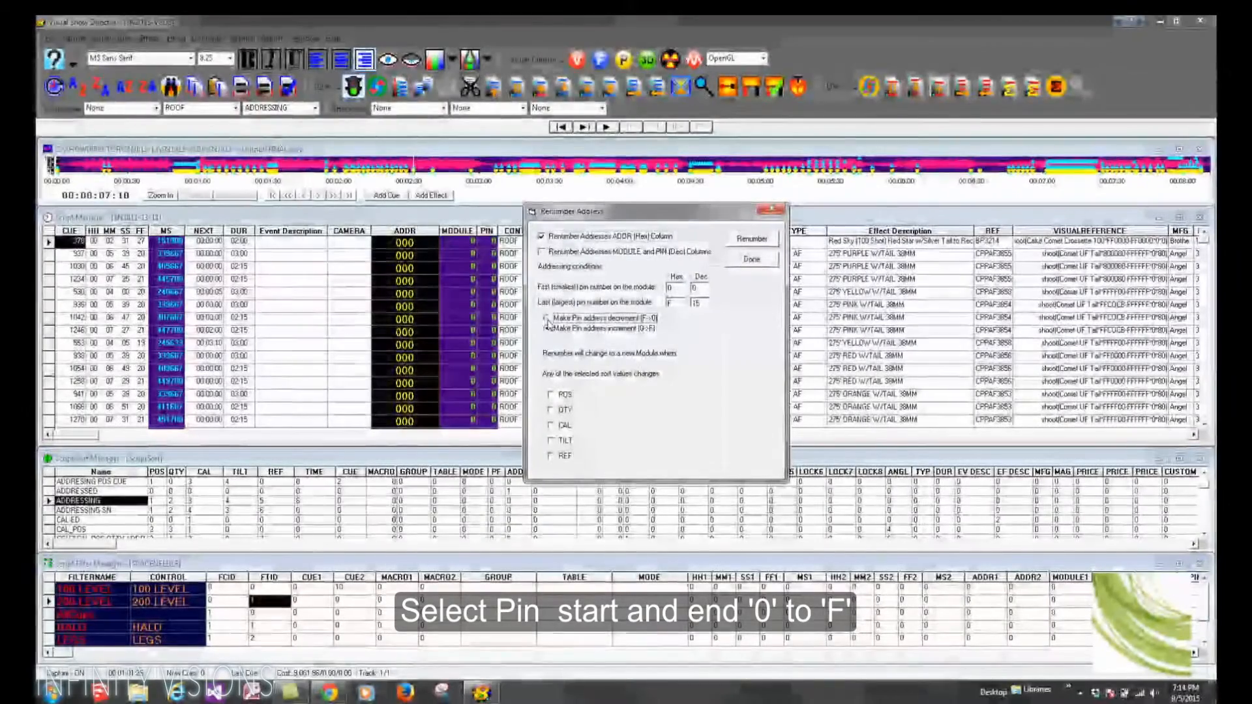
click(546, 329)
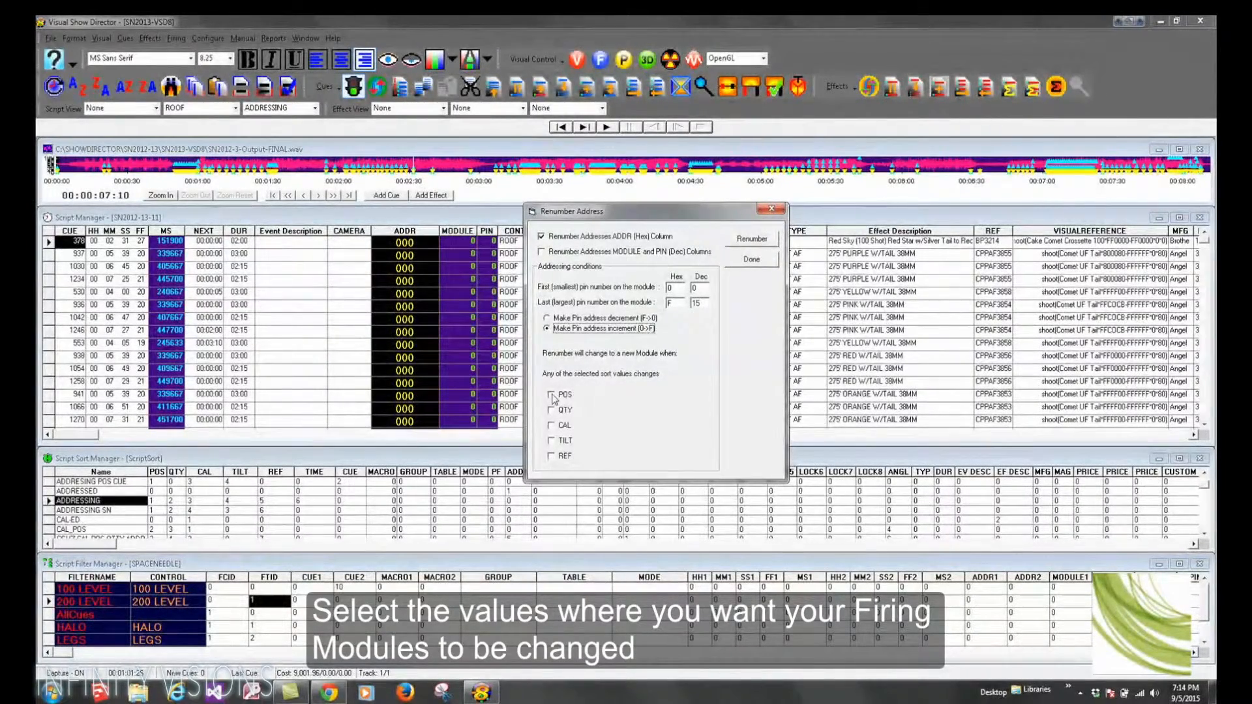
click(551, 395)
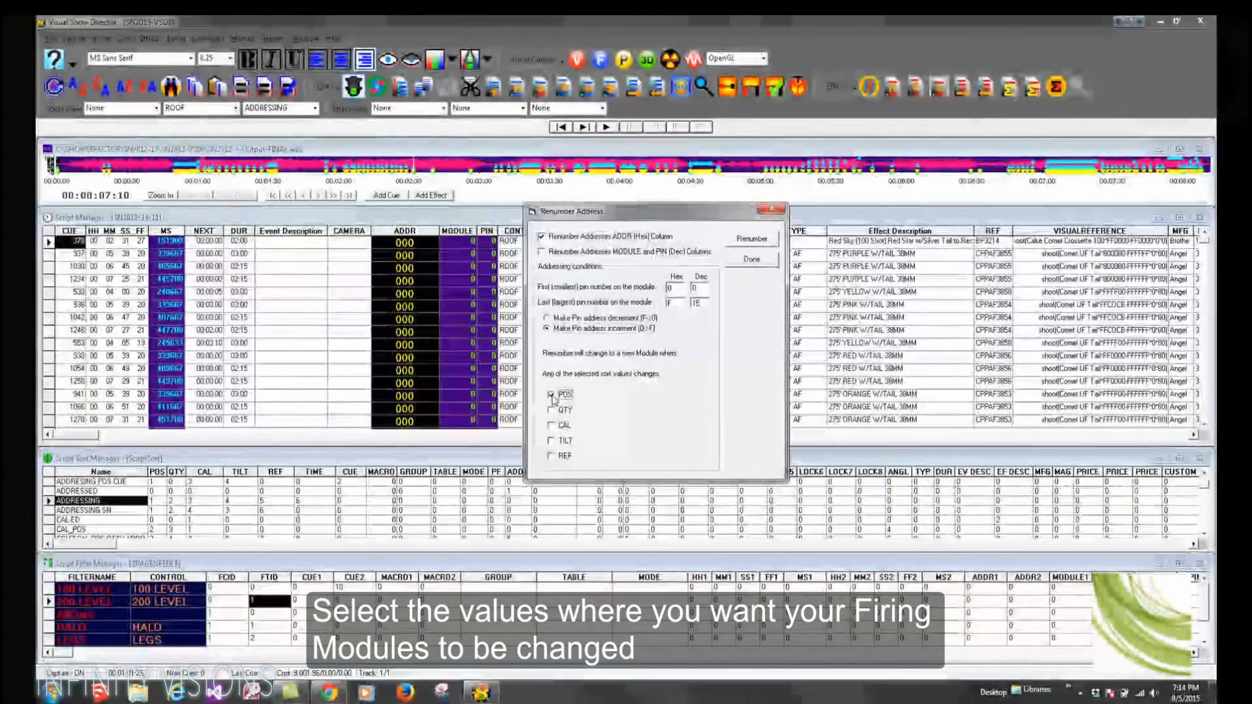
click(756, 239)
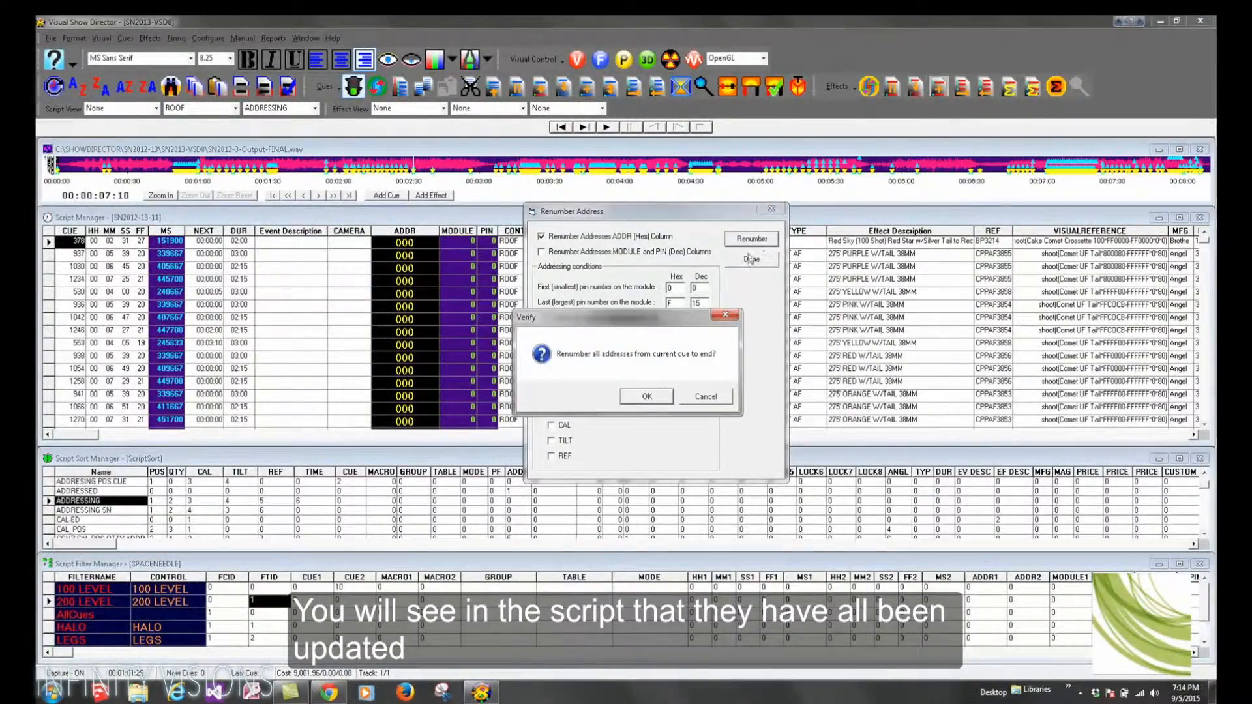
click(647, 396)
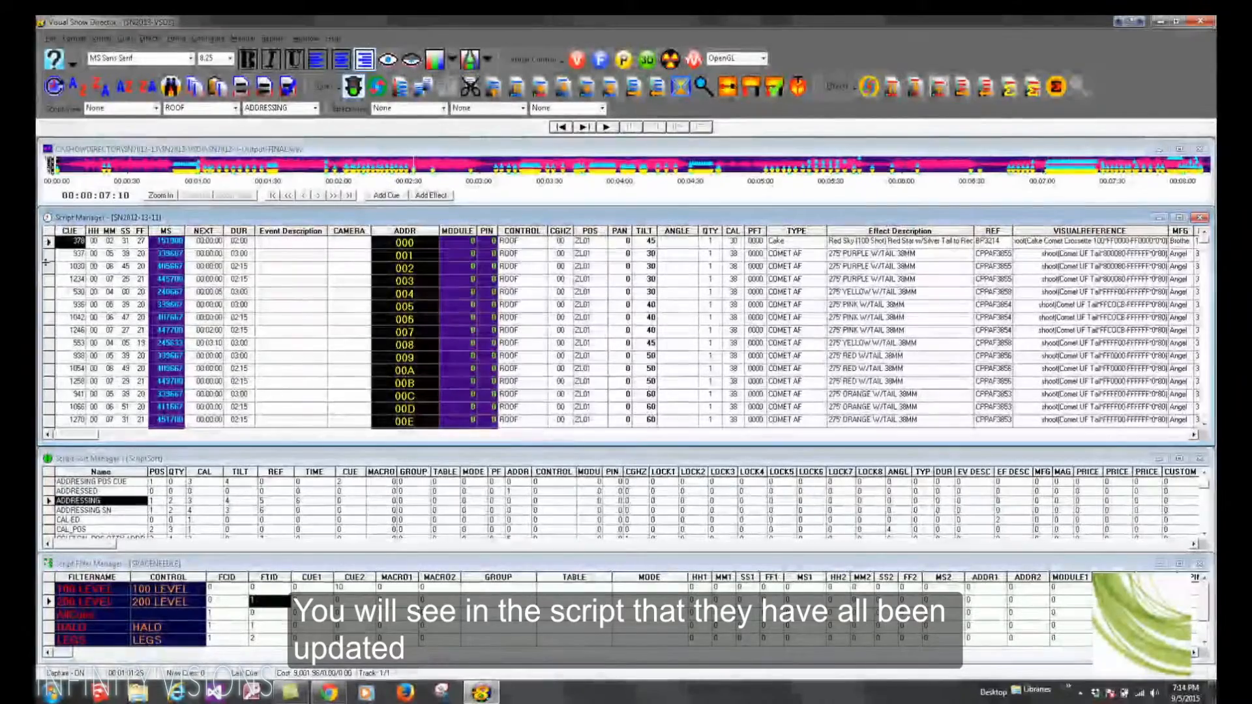
Step: Scroll through the script rows to review the renumbered addresses
click(48, 242)
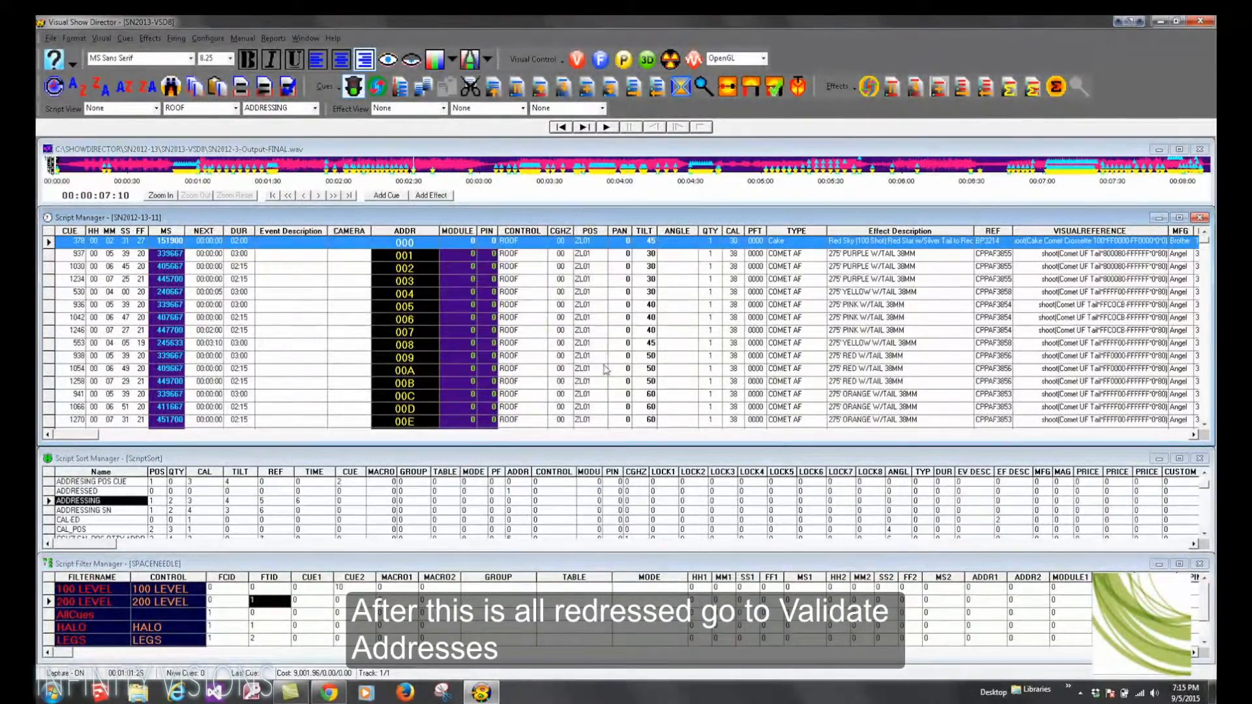
scroll(597, 397, down, 11)
scroll(598, 401, down, 17)
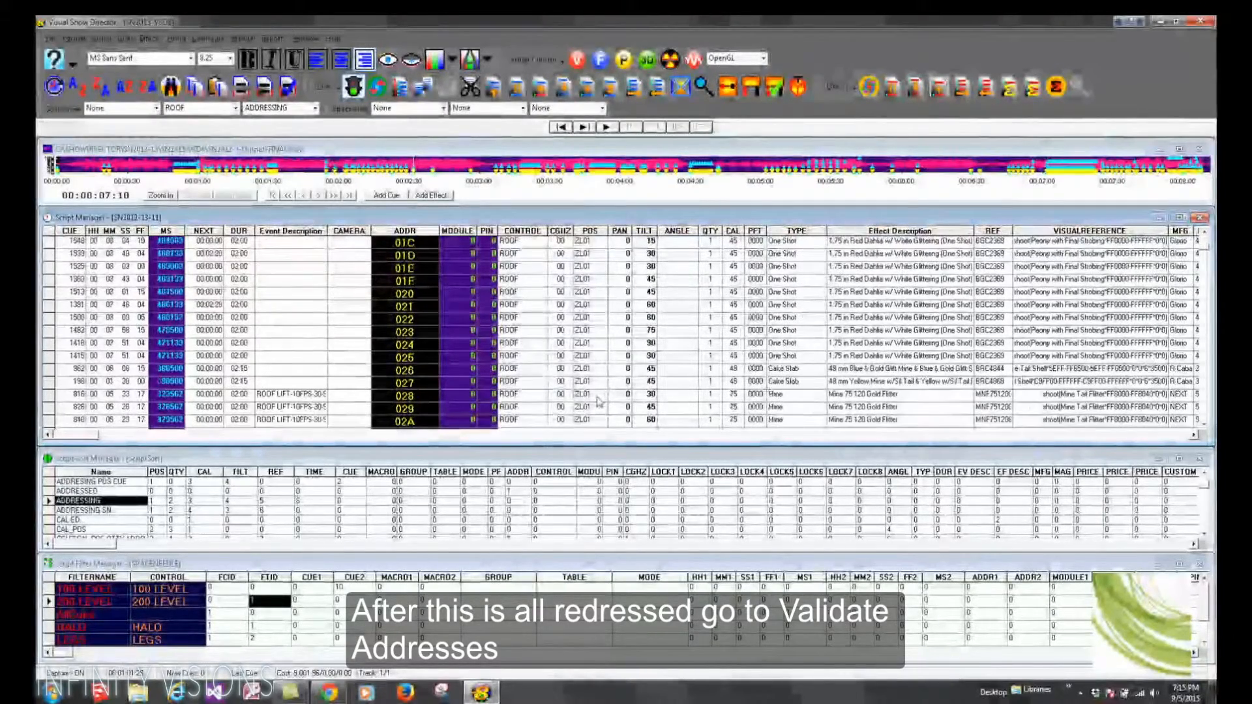
scroll(598, 400, down, 15)
scroll(598, 400, down, 8)
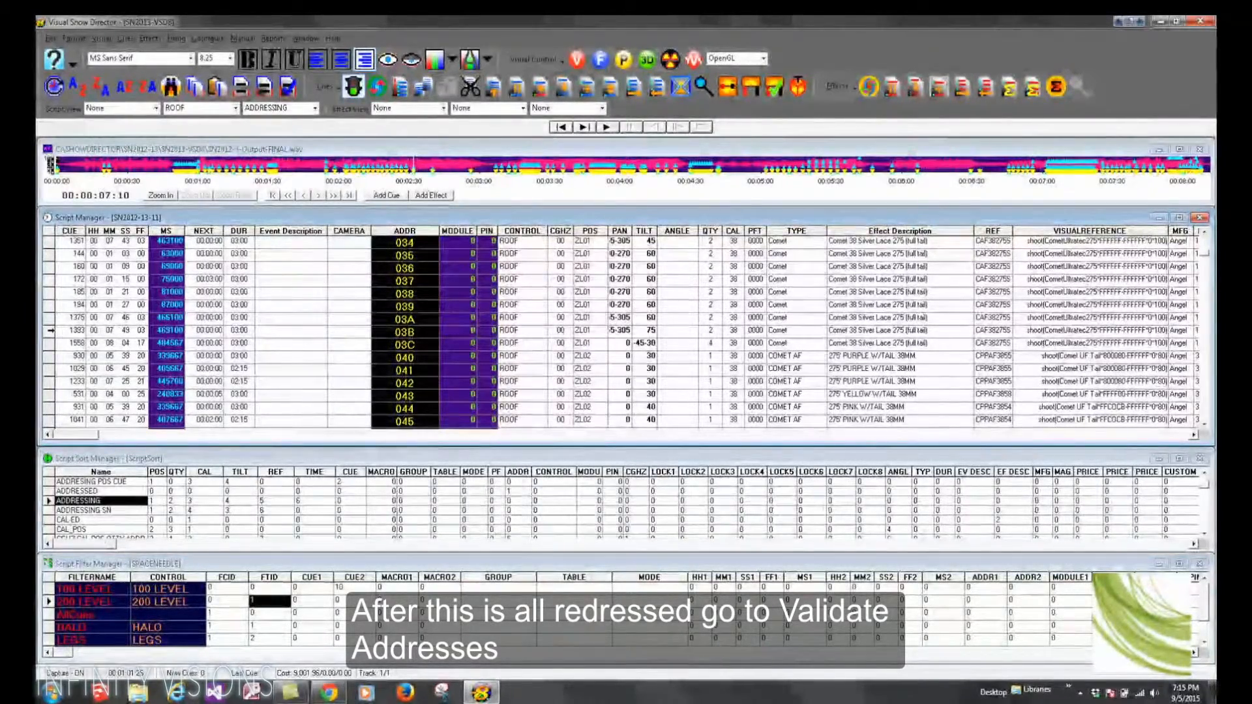
click(51, 330)
click(47, 344)
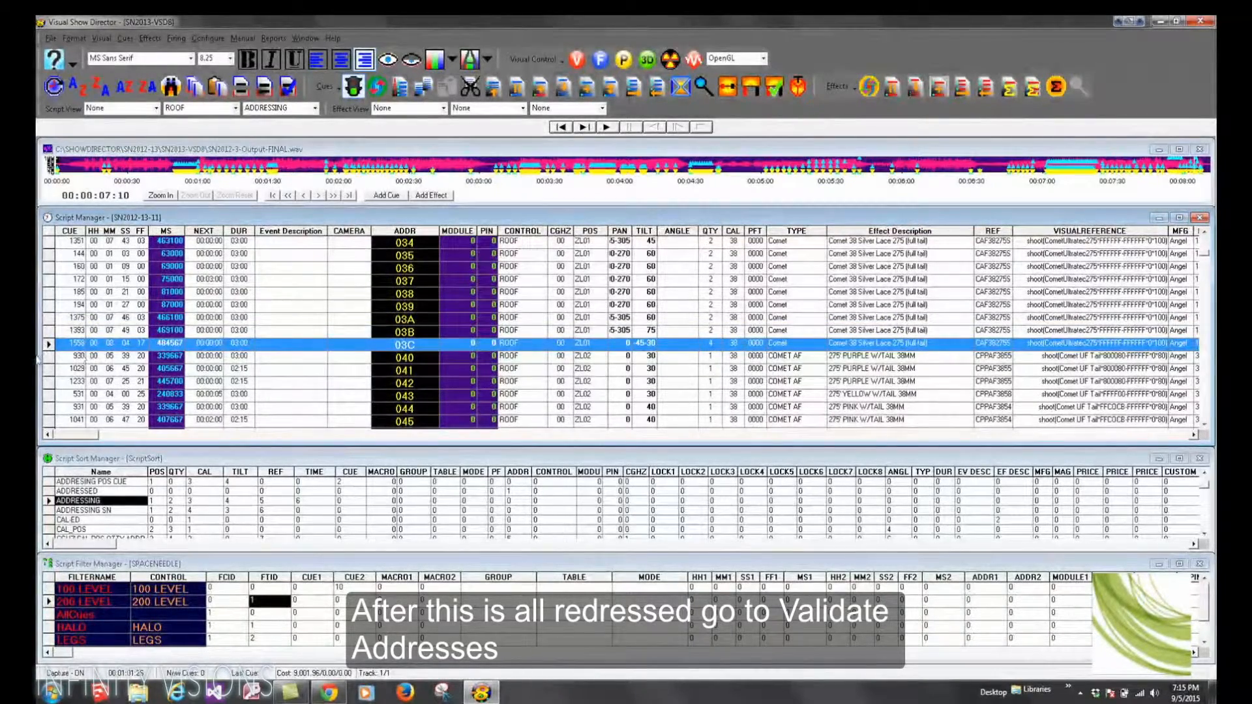
click(50, 357)
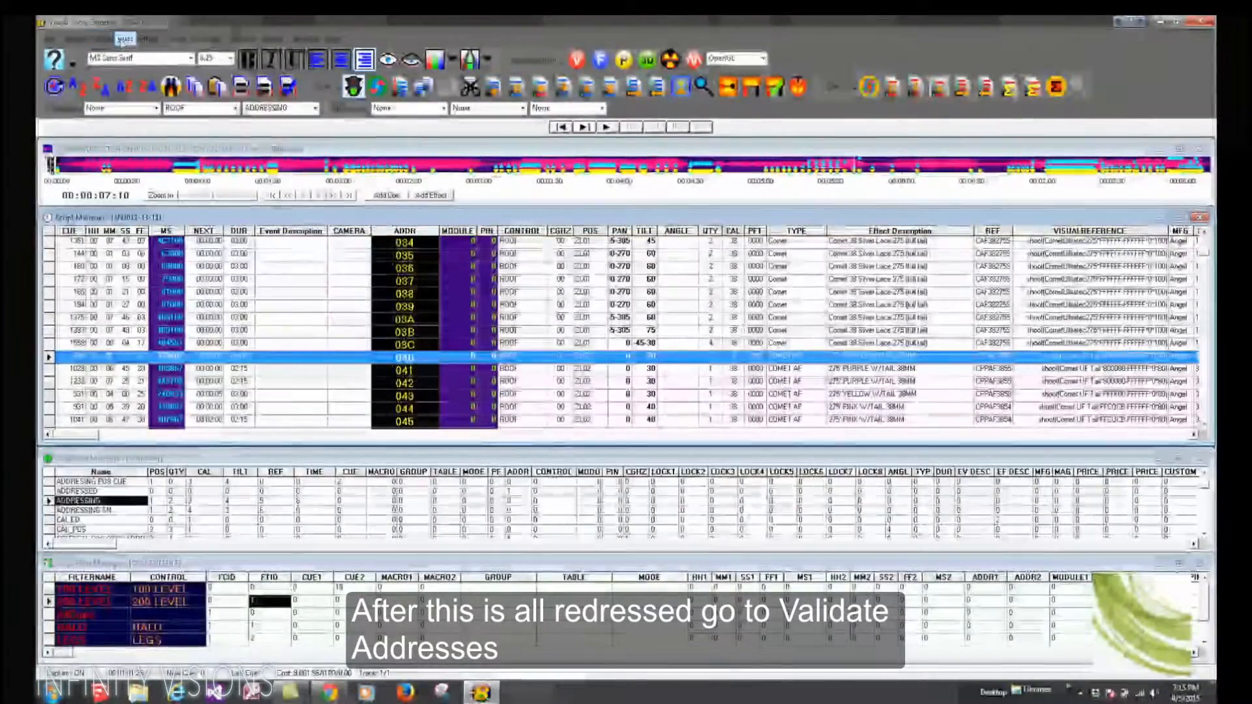
Step: Validate the addresses in the ADDR column and acknowledge the result
click(124, 38)
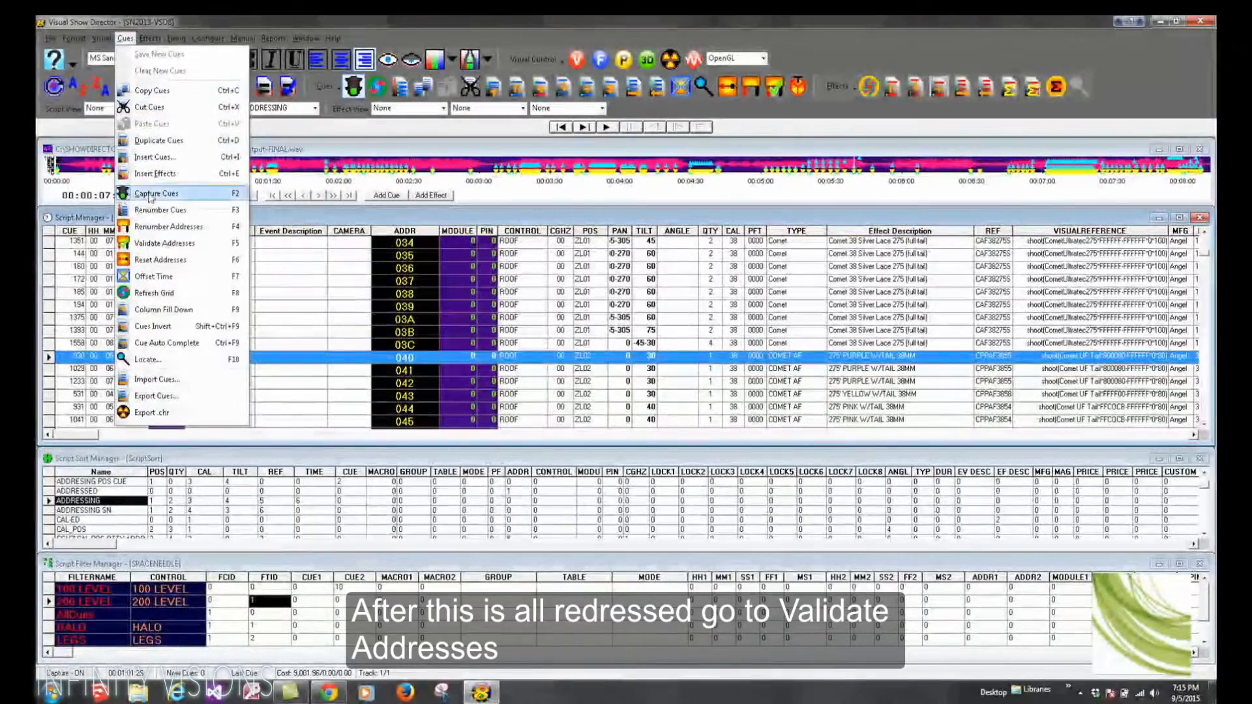
click(153, 246)
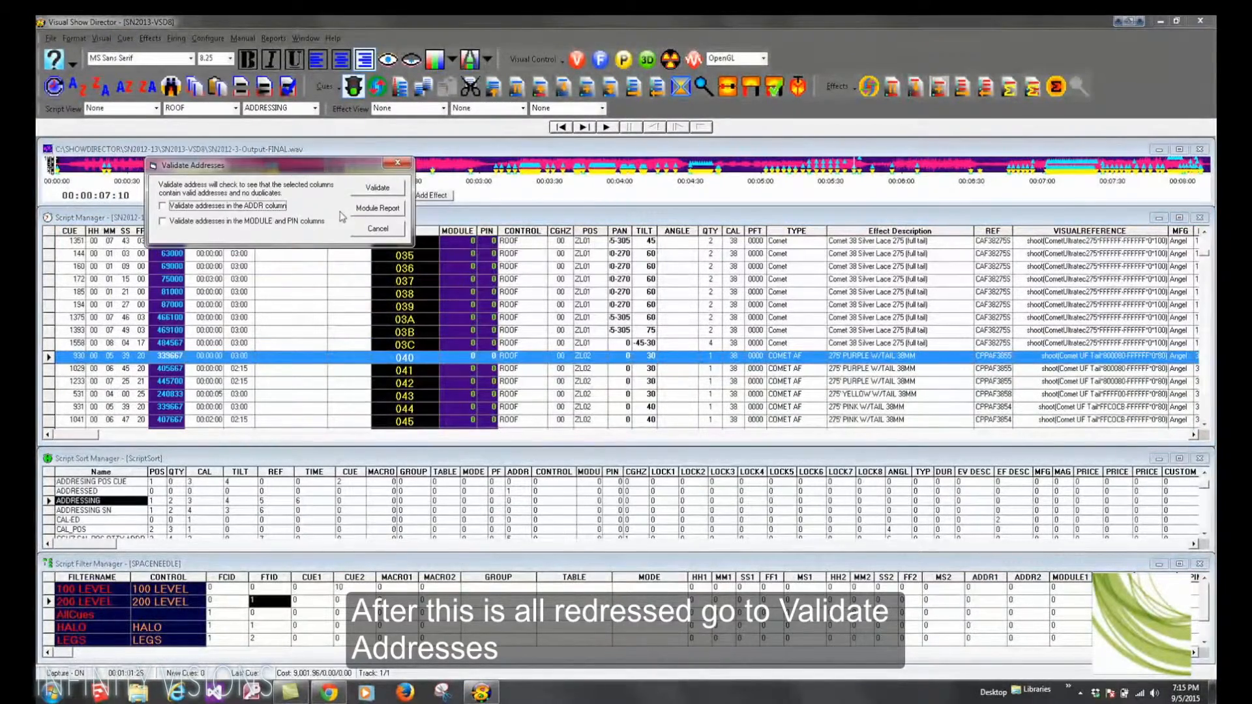
click(164, 206)
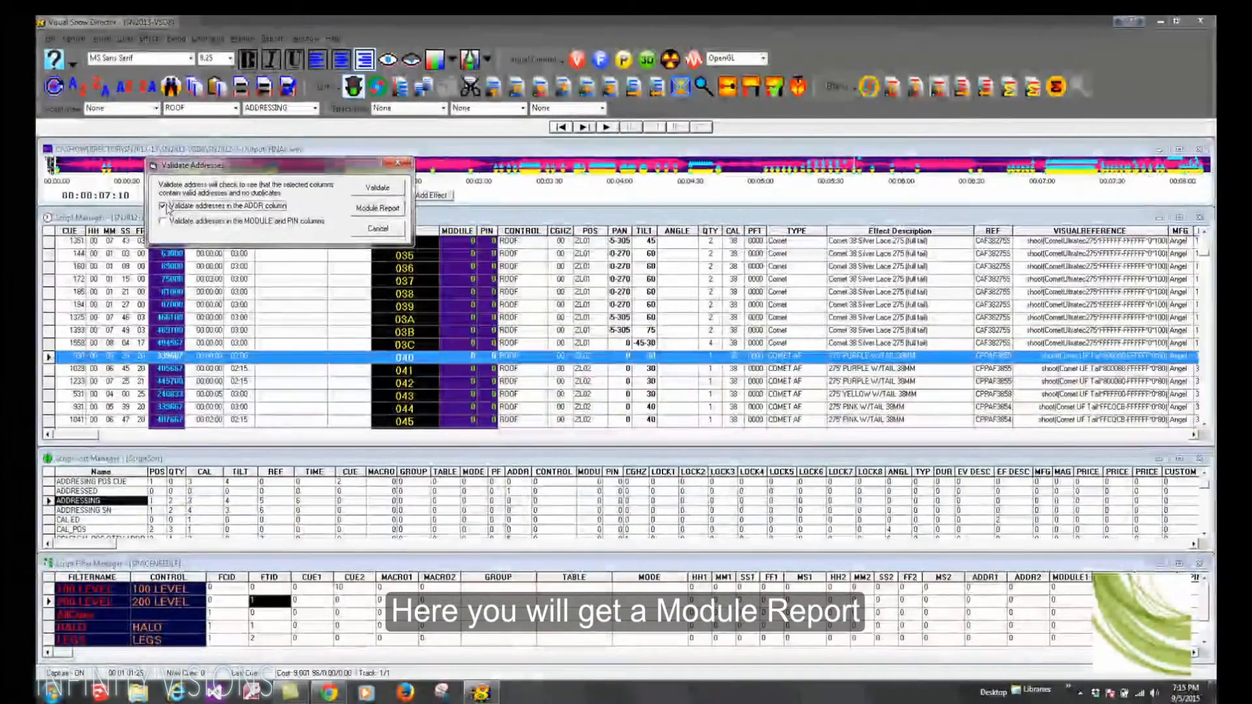
click(377, 189)
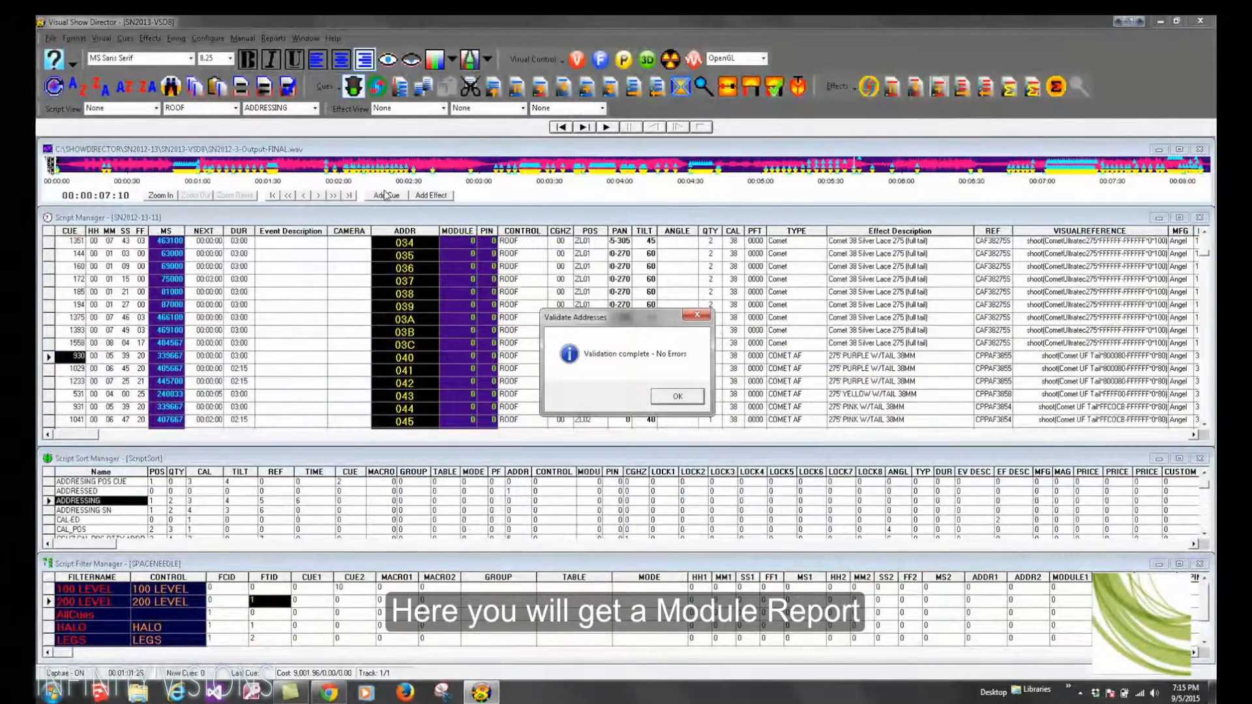
click(678, 397)
Step: Request a module report from Validate Addresses without any column selected, then dismiss it
click(126, 39)
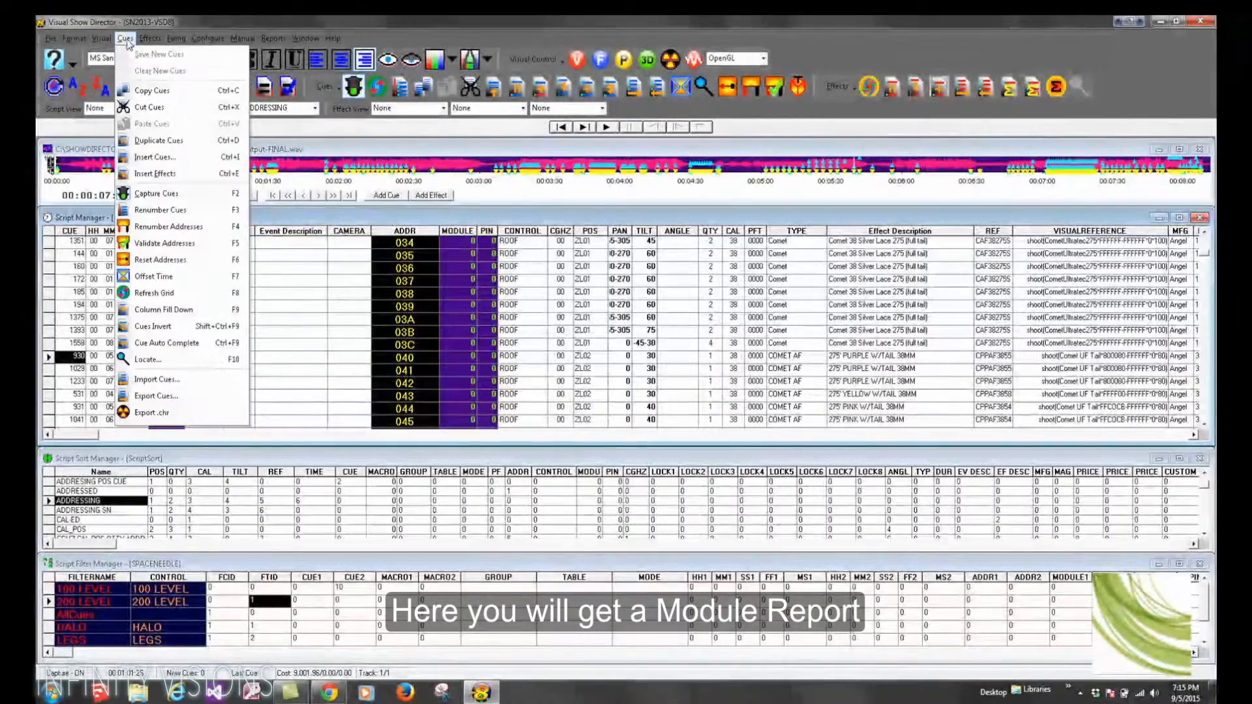
click(163, 244)
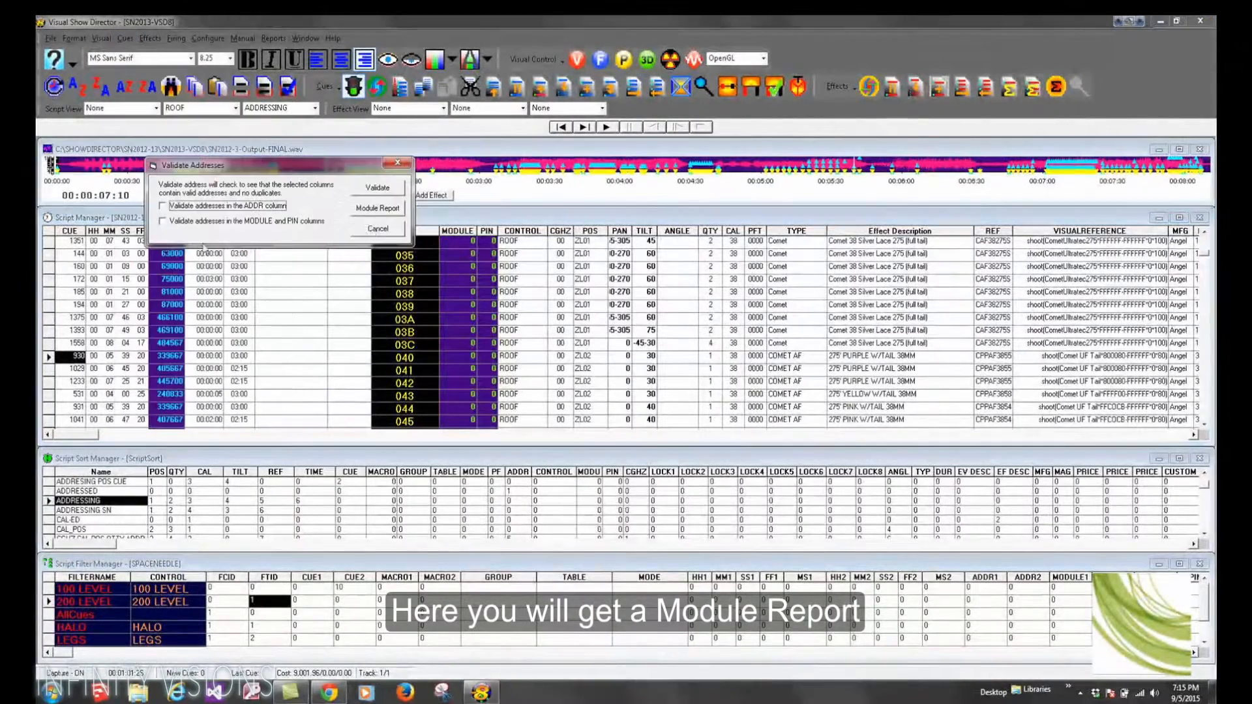
click(382, 209)
drag(311, 172, 708, 246)
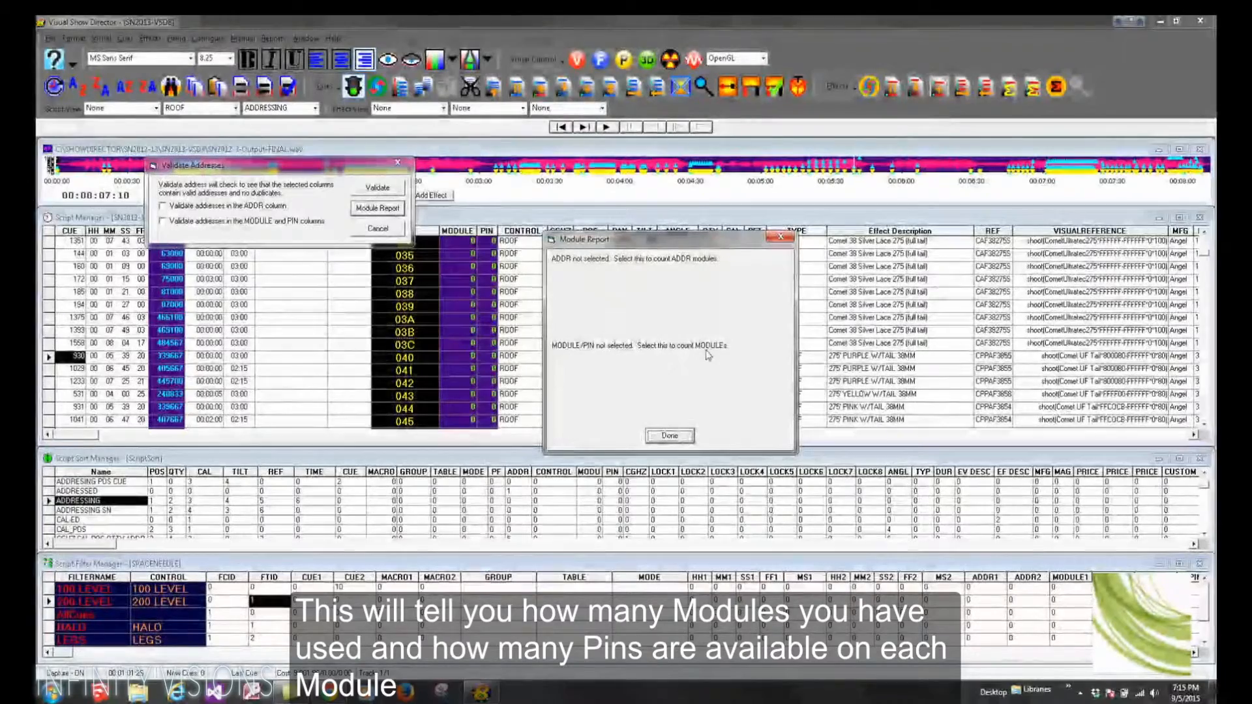
click(669, 436)
Step: Select the ADDR column option and generate a module report
click(162, 206)
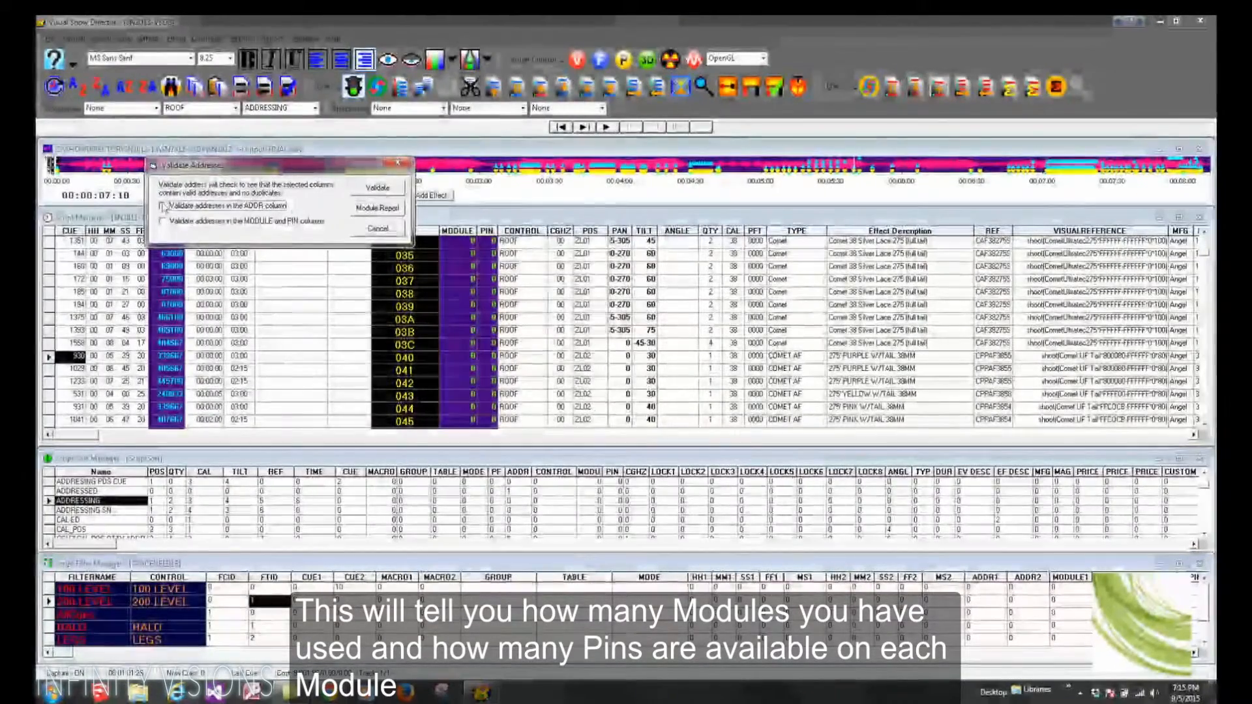
click(377, 208)
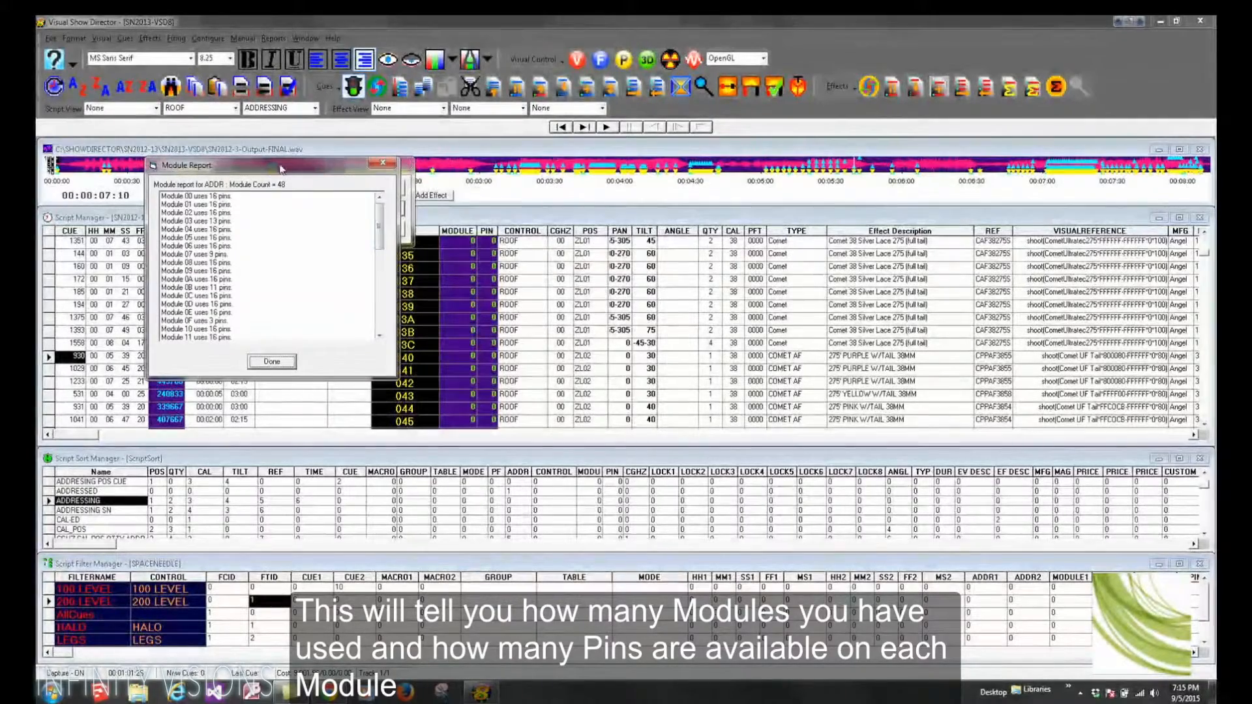
drag(279, 169, 609, 249)
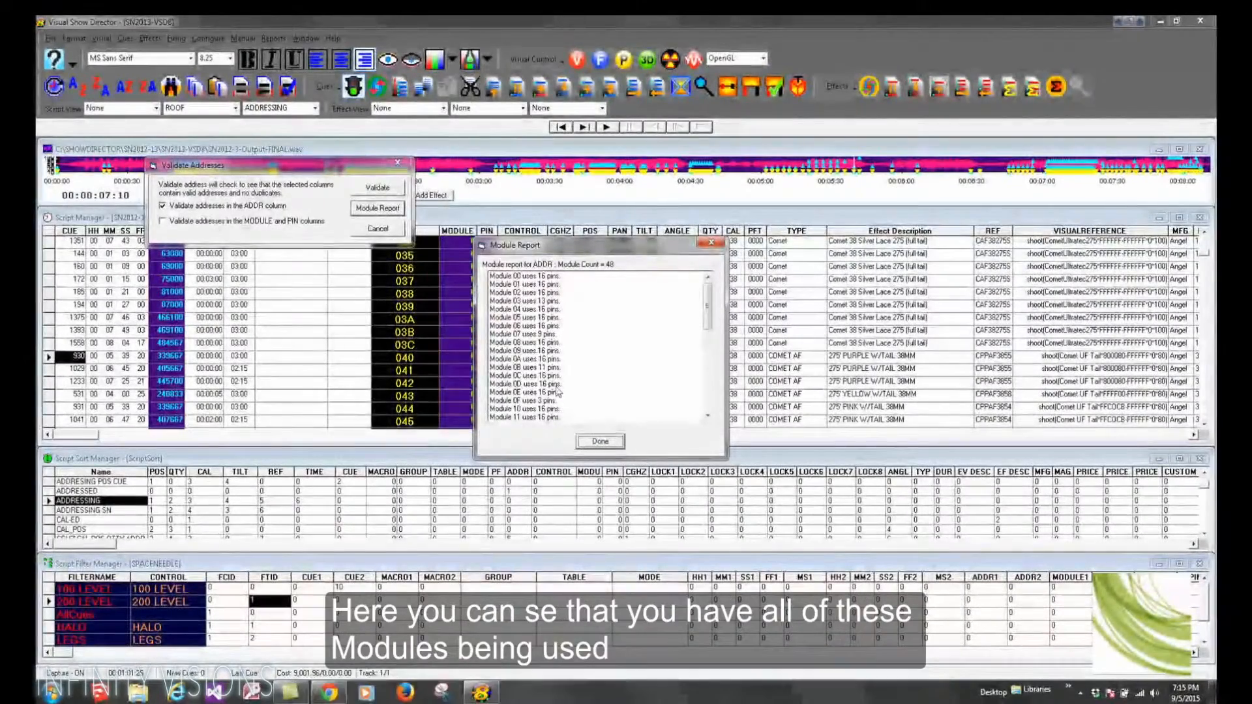
Step: Scroll through the module report to review each module's pin usage, then close both dialogs
drag(711, 323, 711, 352)
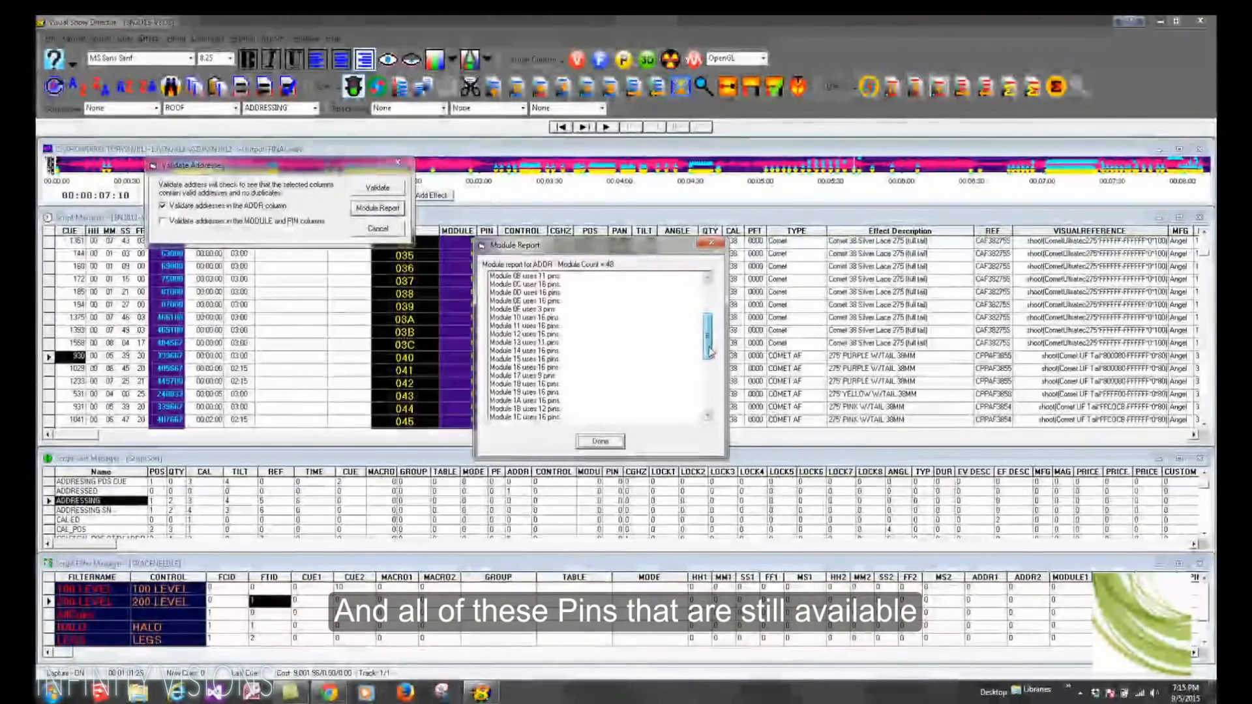
click(540, 312)
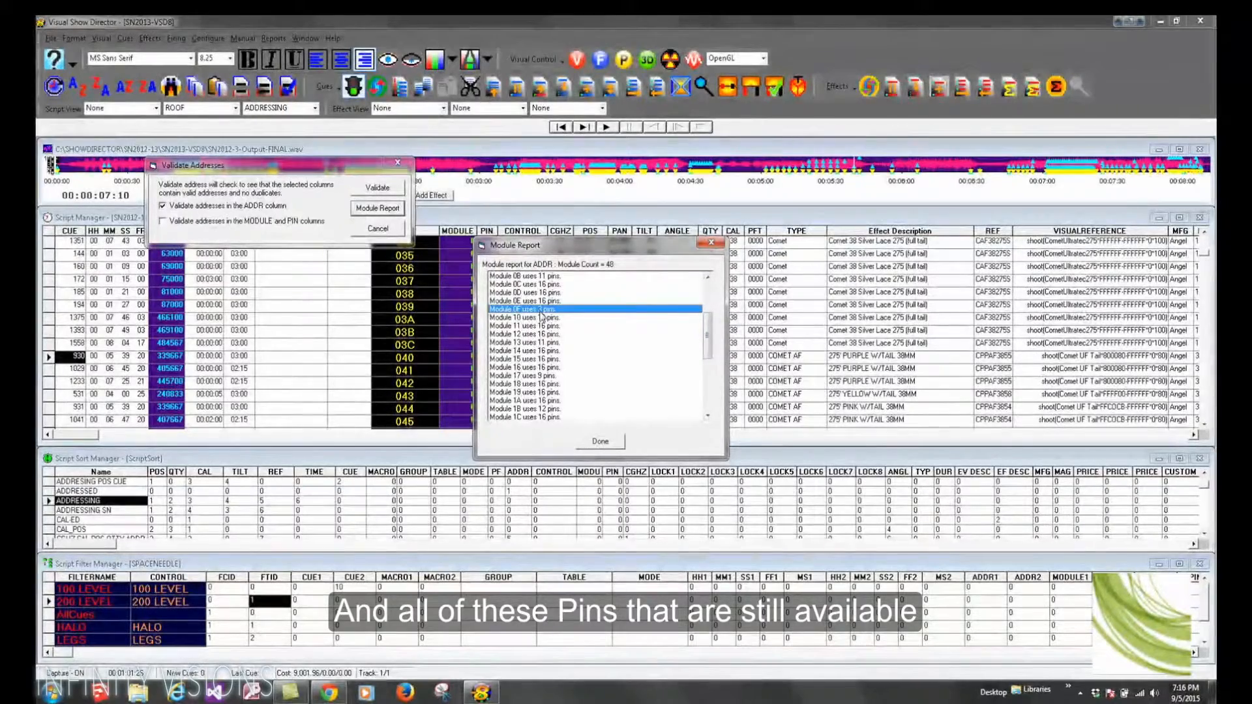
click(549, 344)
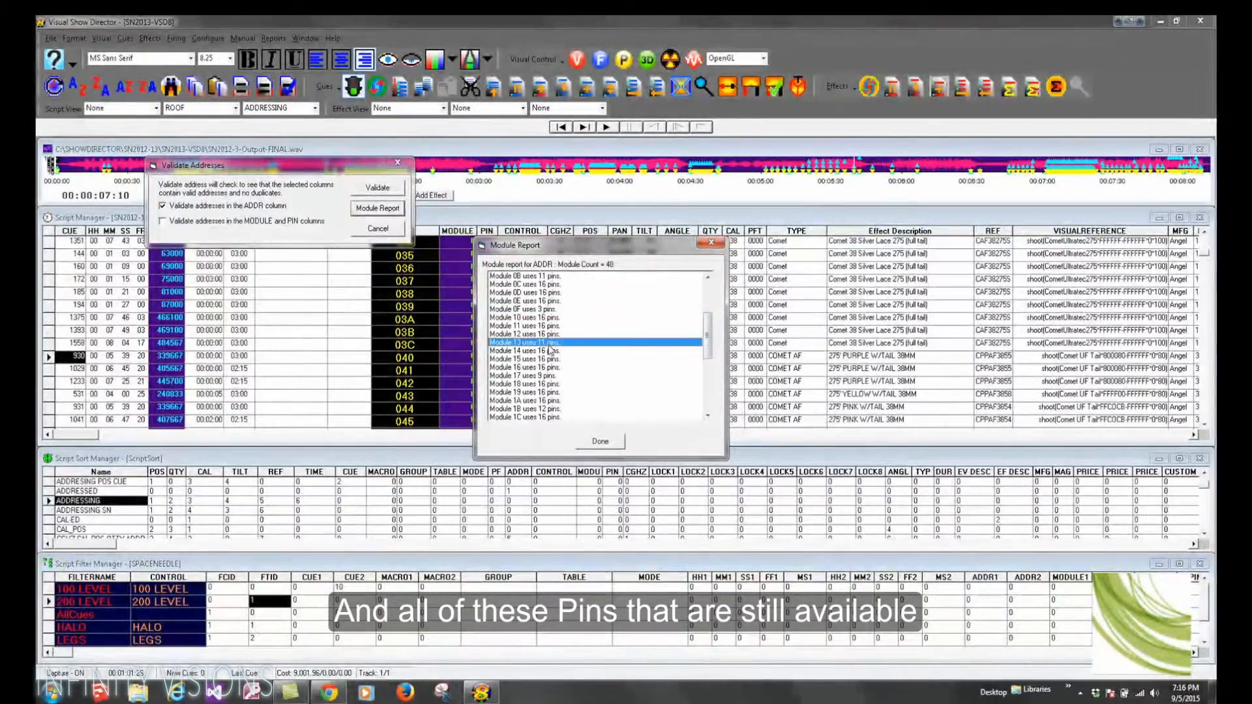
click(548, 375)
drag(706, 348, 706, 393)
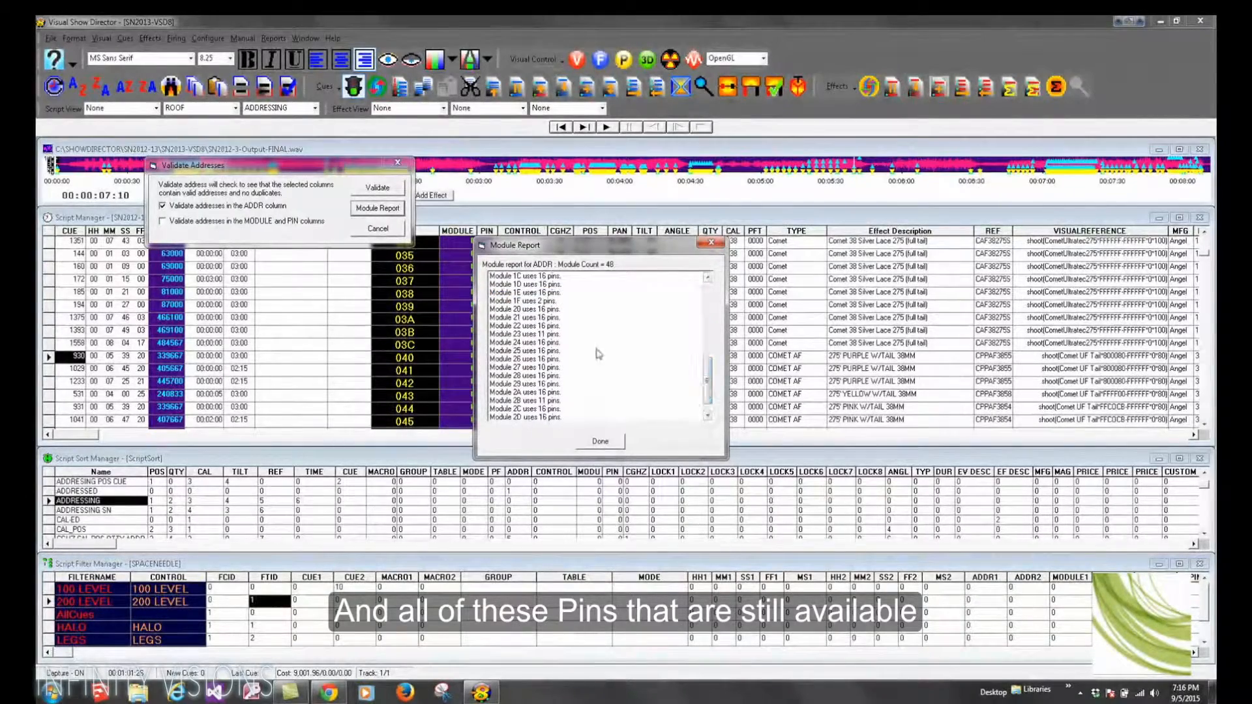
click(516, 300)
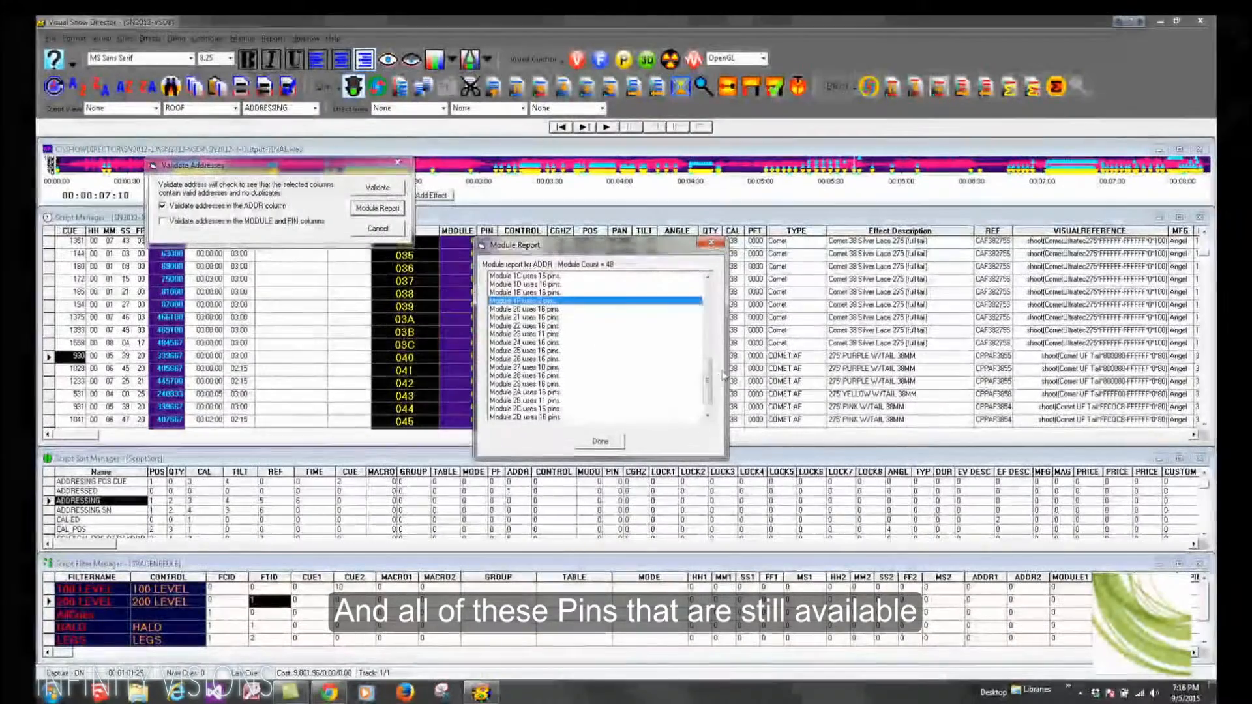
scroll(652, 397, down, 1)
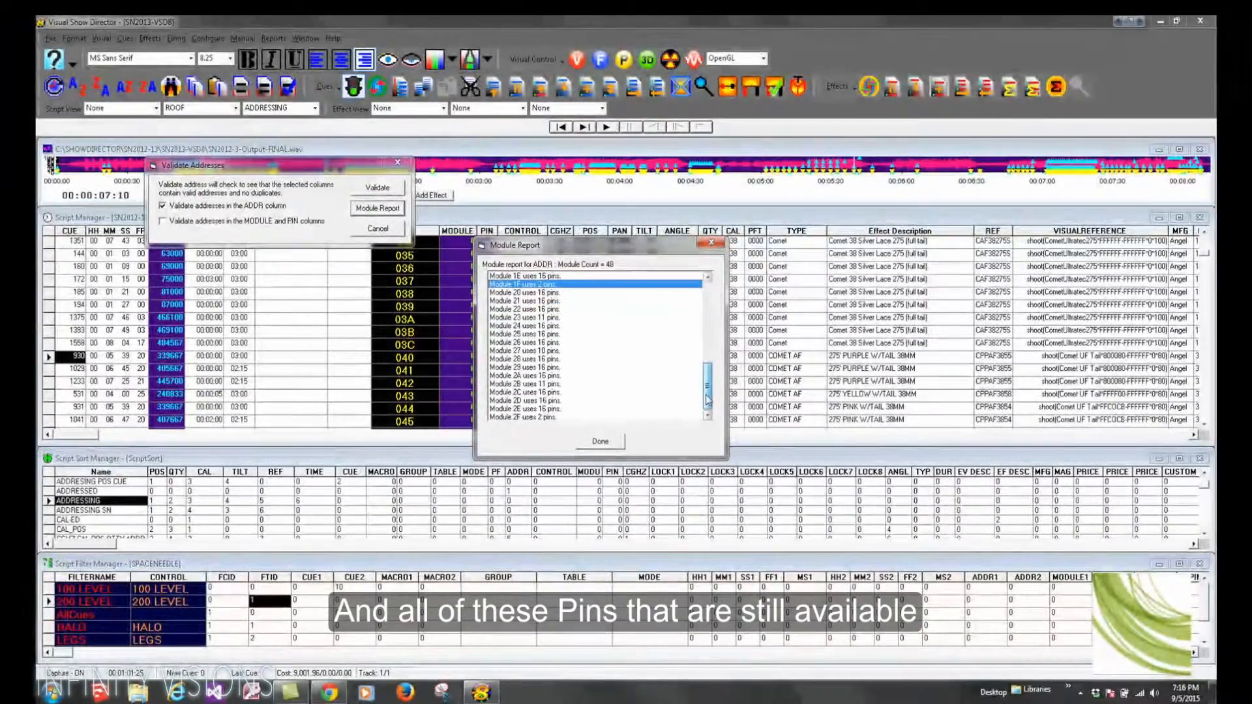
click(520, 417)
click(600, 442)
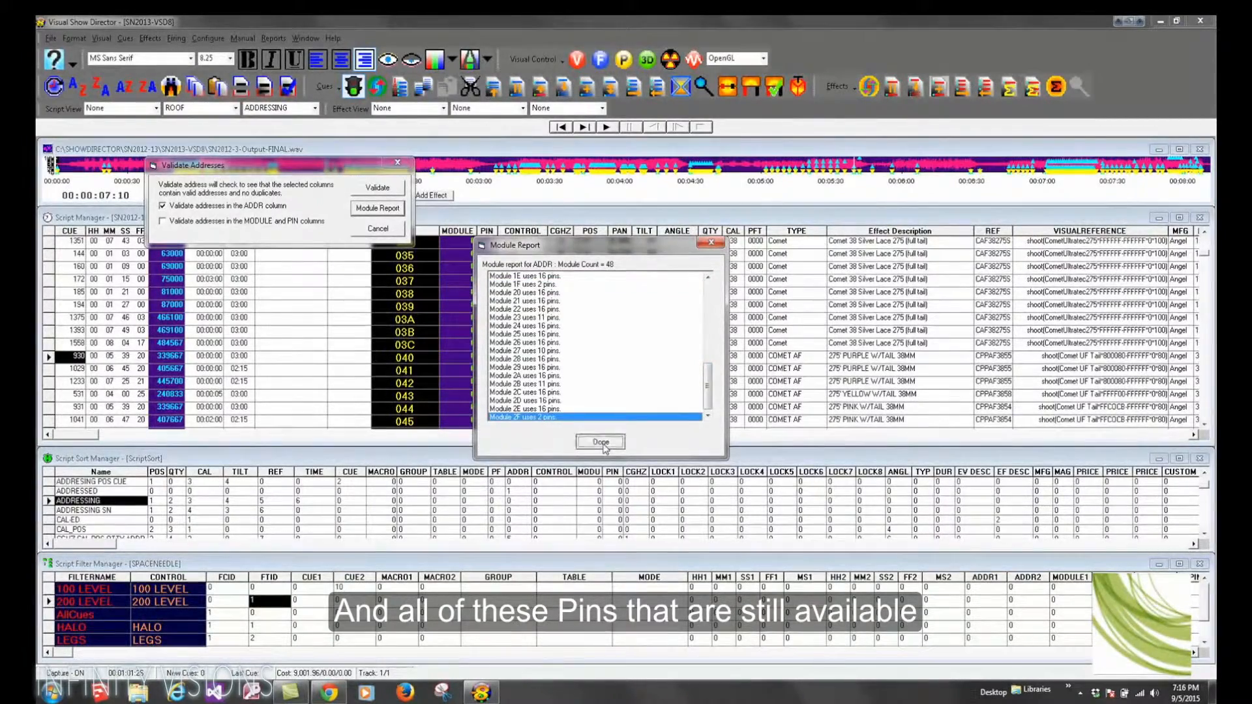
click(397, 164)
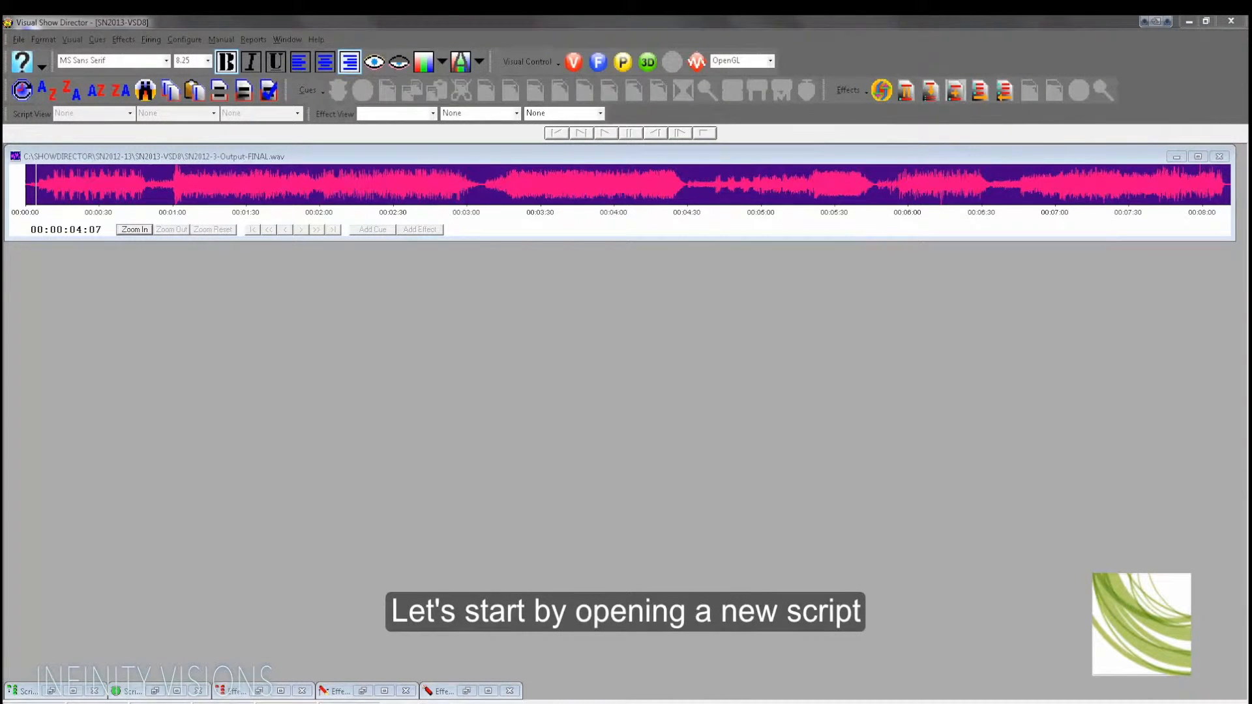
Step: Create a new script file named autocomplete and arrange its Script Manager below the wave display
click(19, 39)
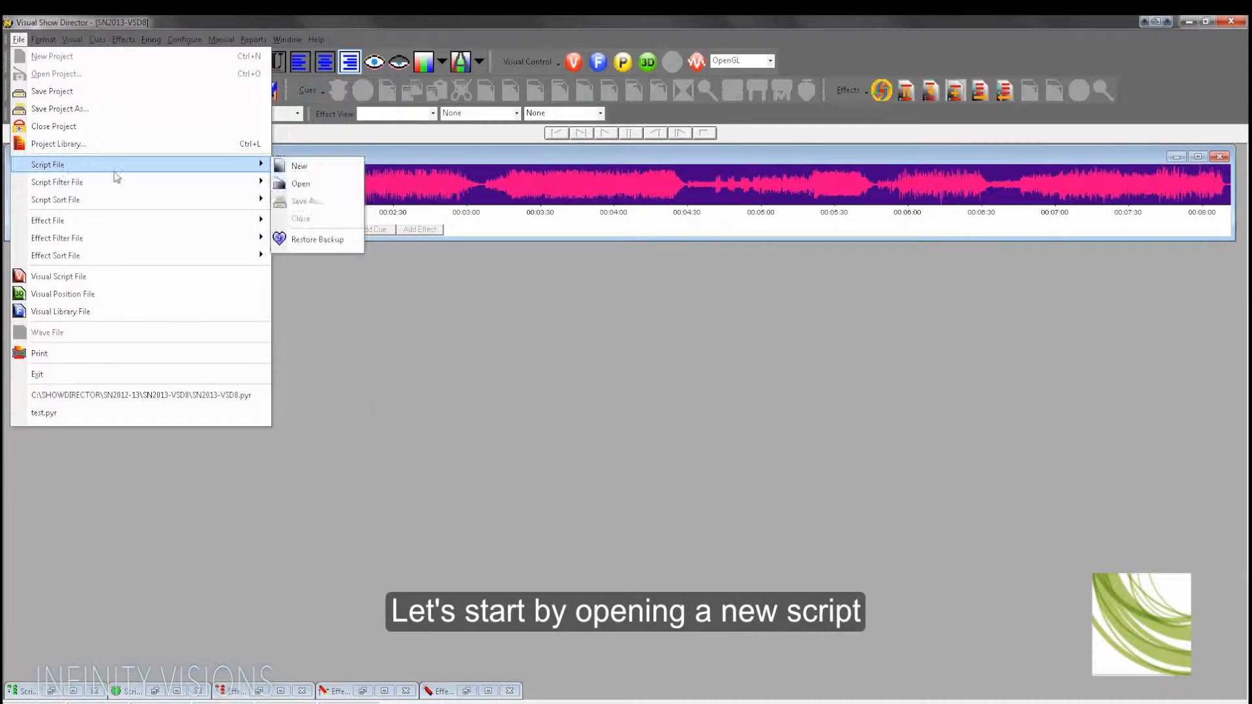
click(297, 168)
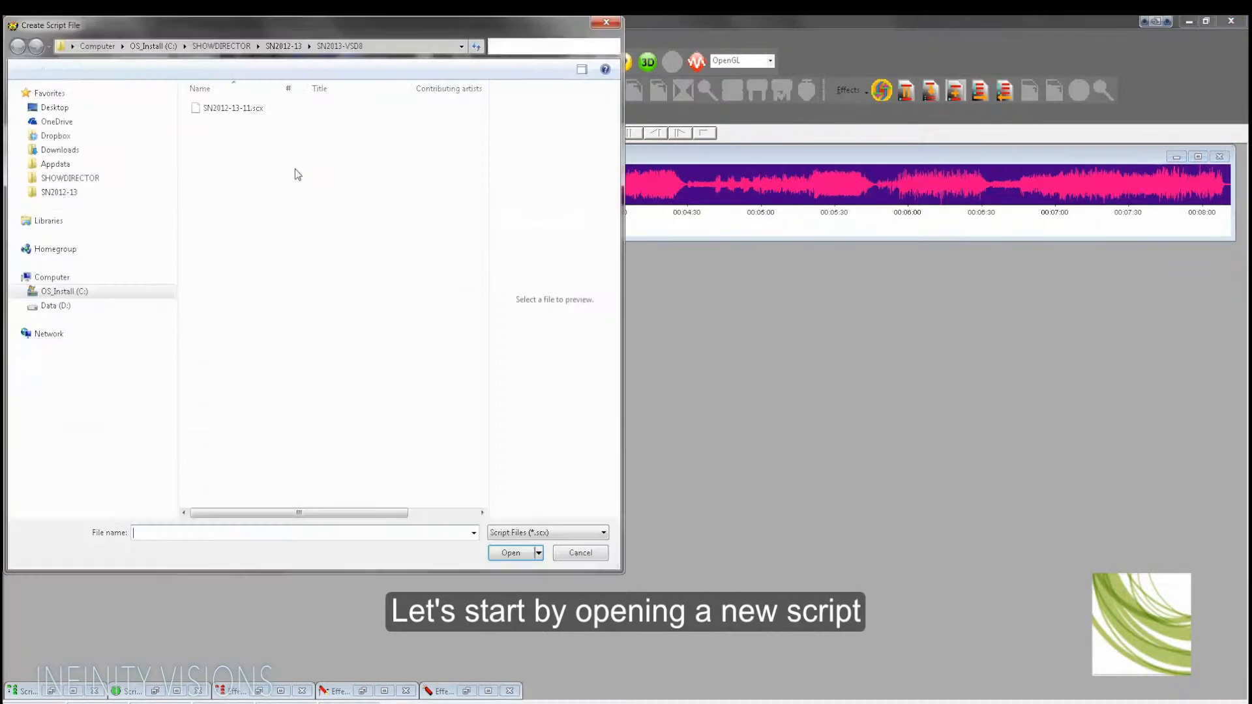
text(autocomplete)
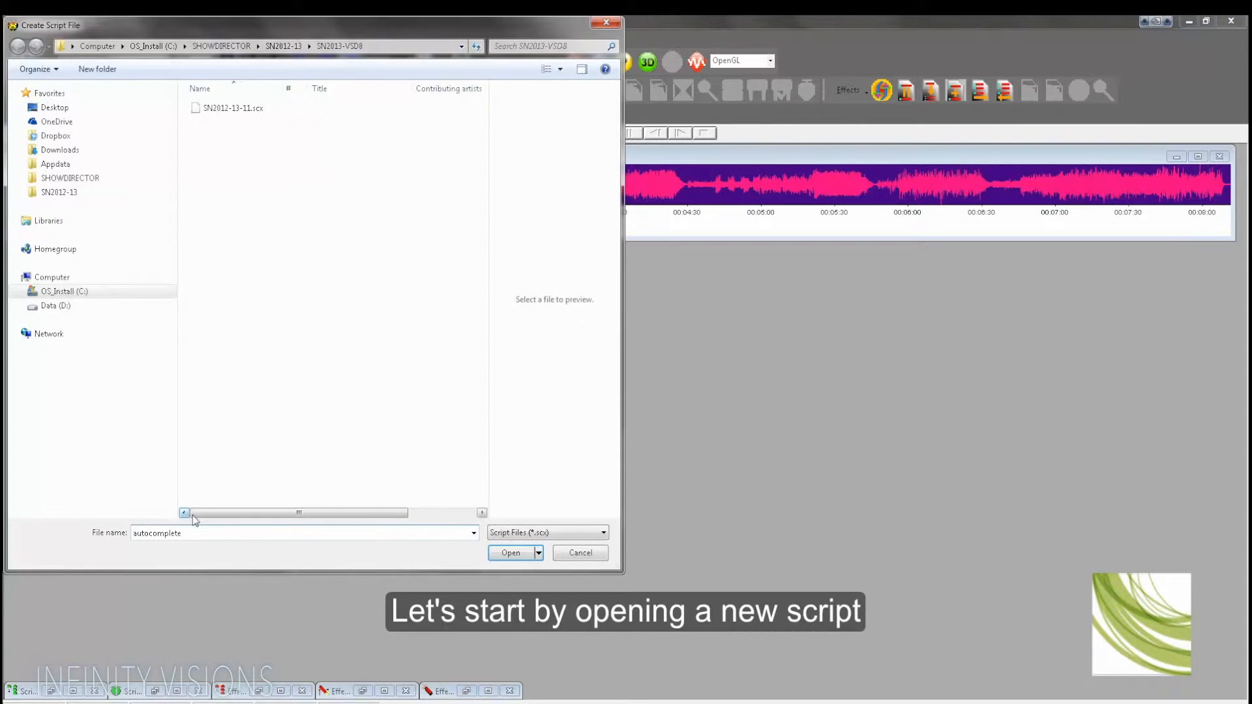
click(510, 555)
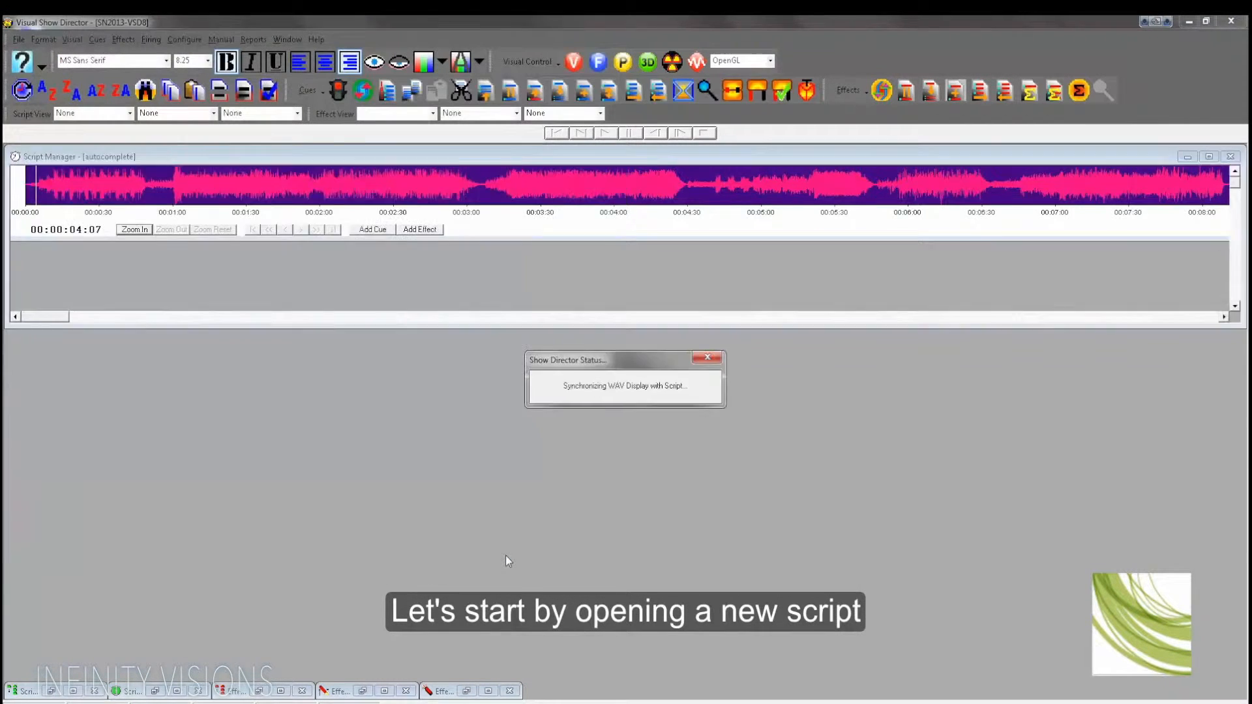
drag(567, 327, 566, 679)
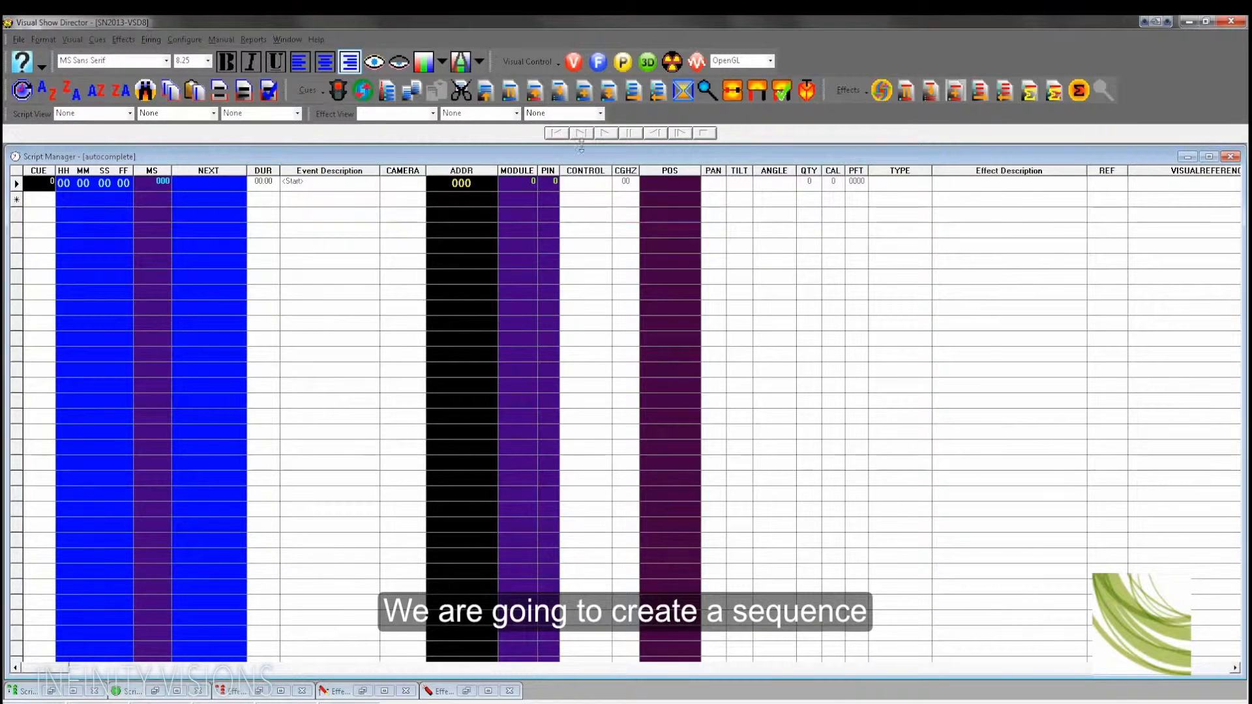
drag(573, 208, 573, 251)
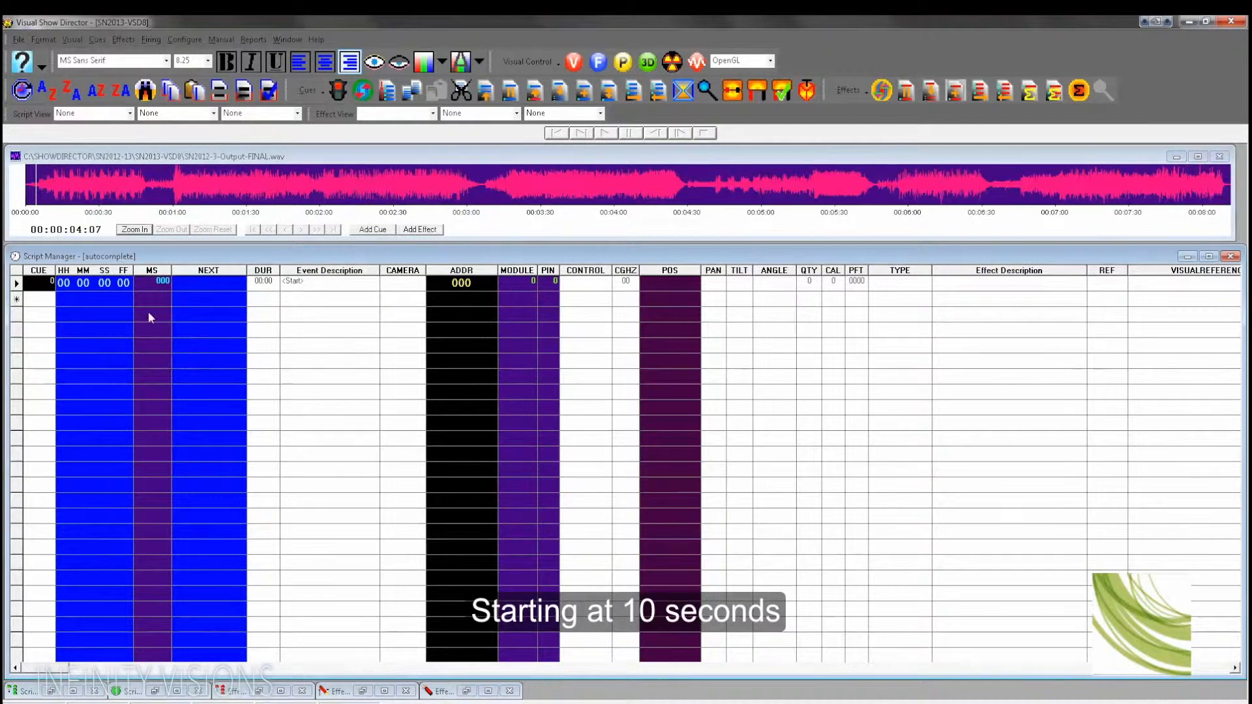
Step: Set the first cue's start time to 10 seconds
click(104, 283)
text(10)
click(36, 286)
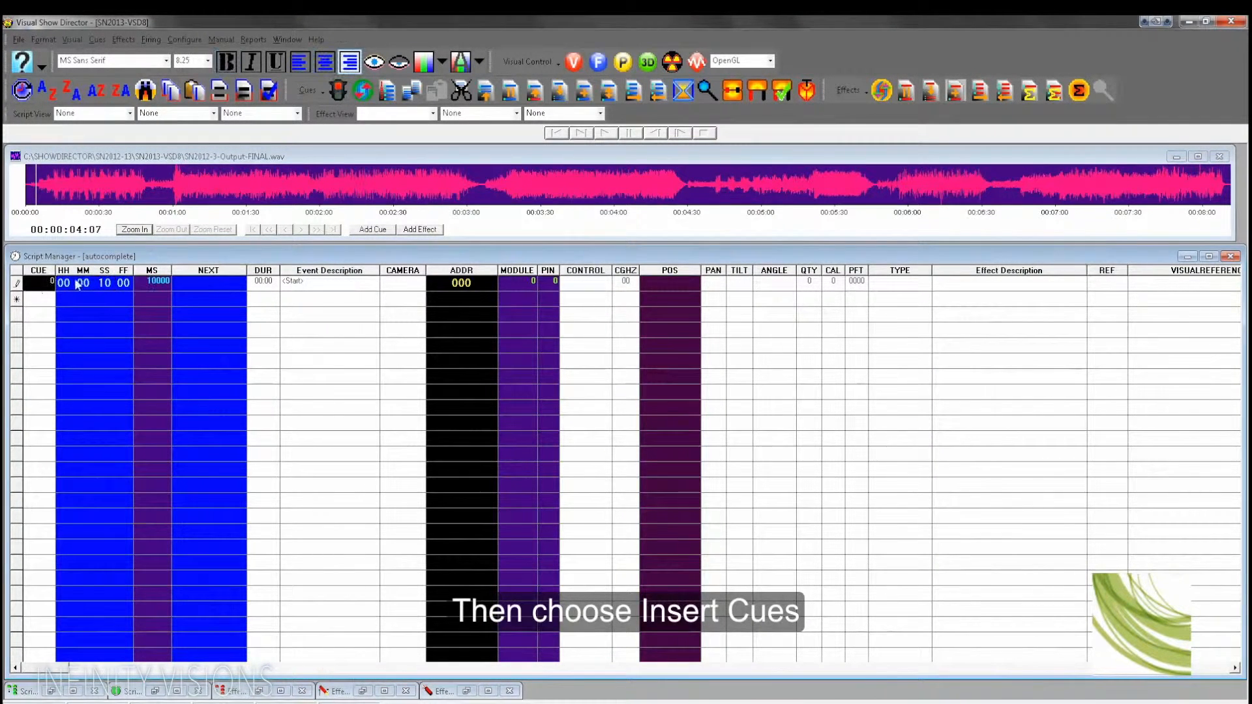
click(108, 285)
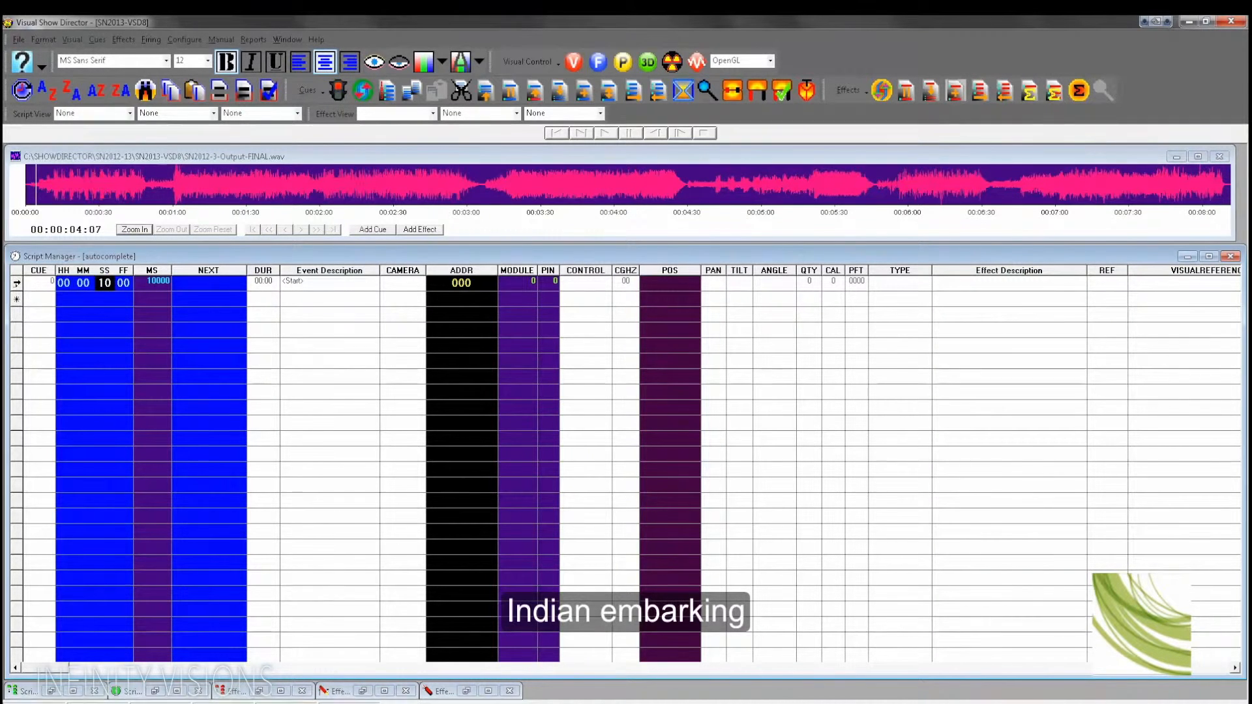
click(18, 283)
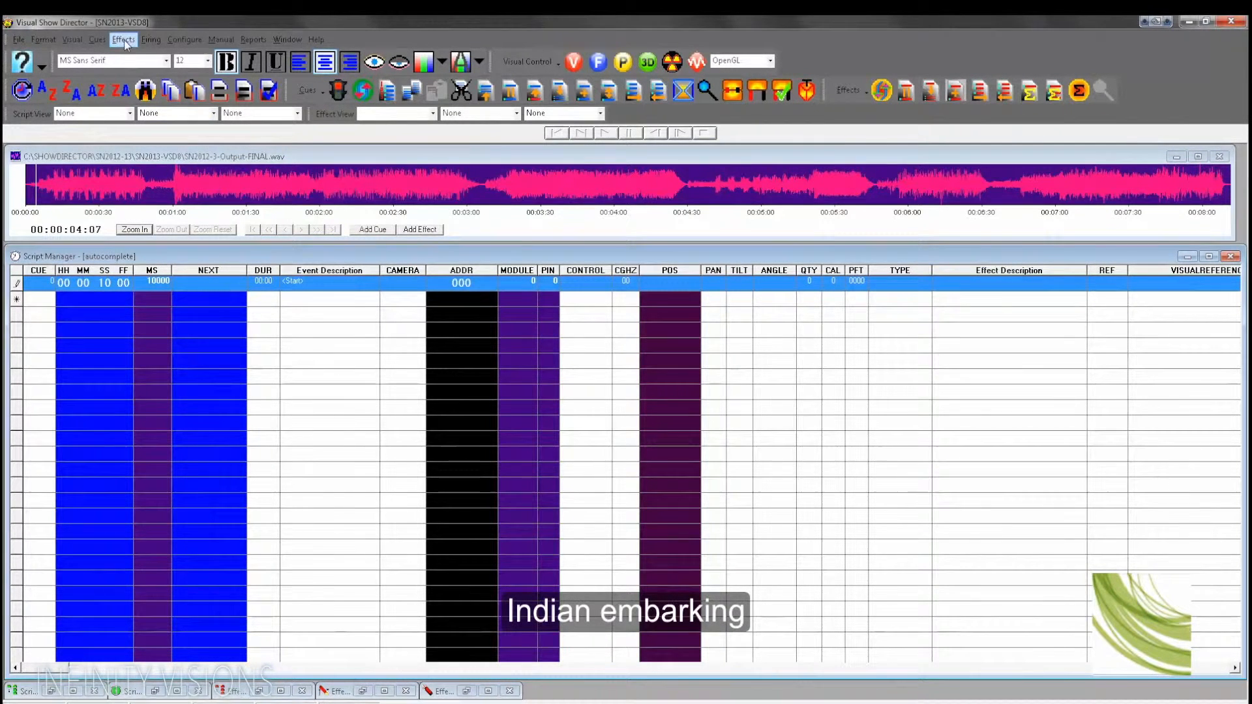
Step: Open Insert Cues and set 92 cues with a fixed interval of 5 frames
click(96, 39)
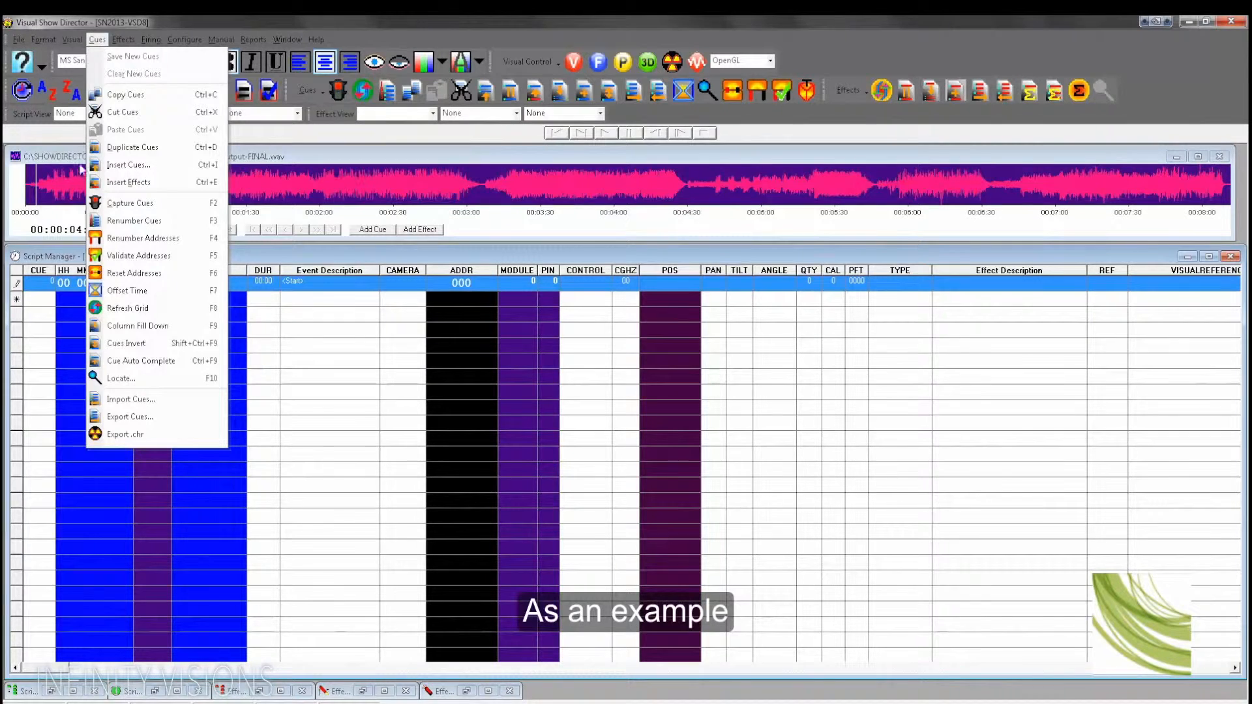
click(124, 166)
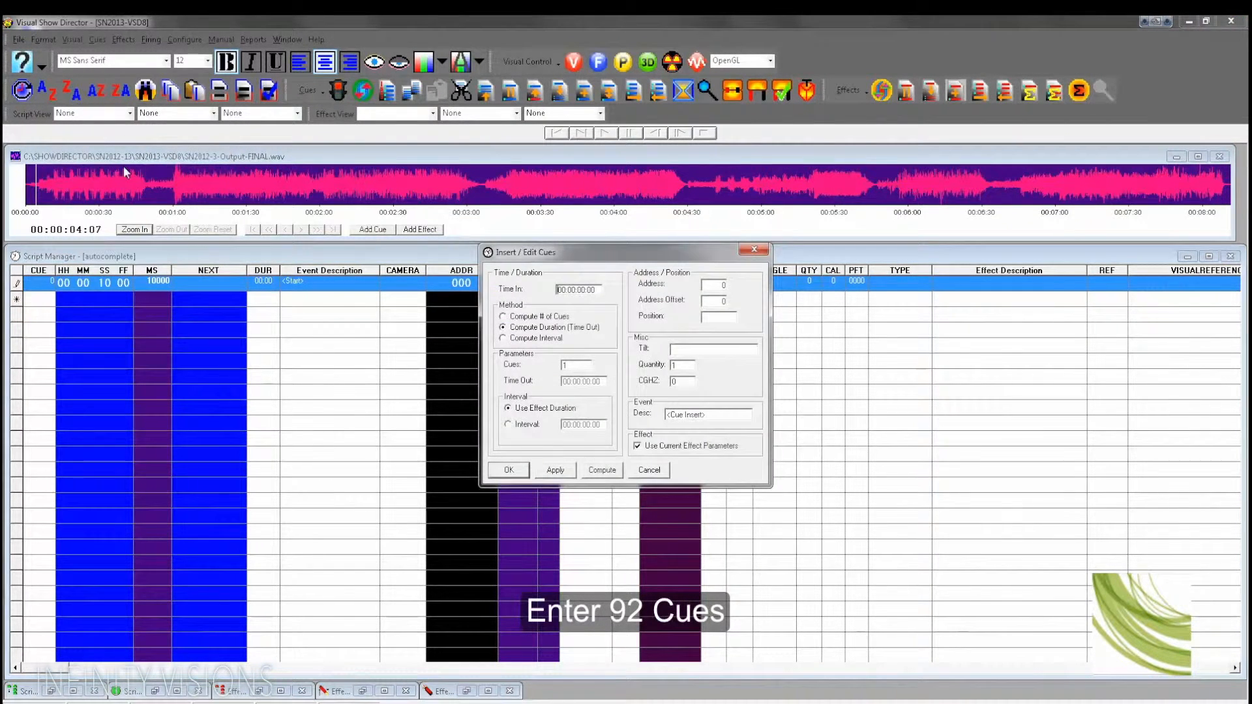
double_click(571, 365)
text(92)
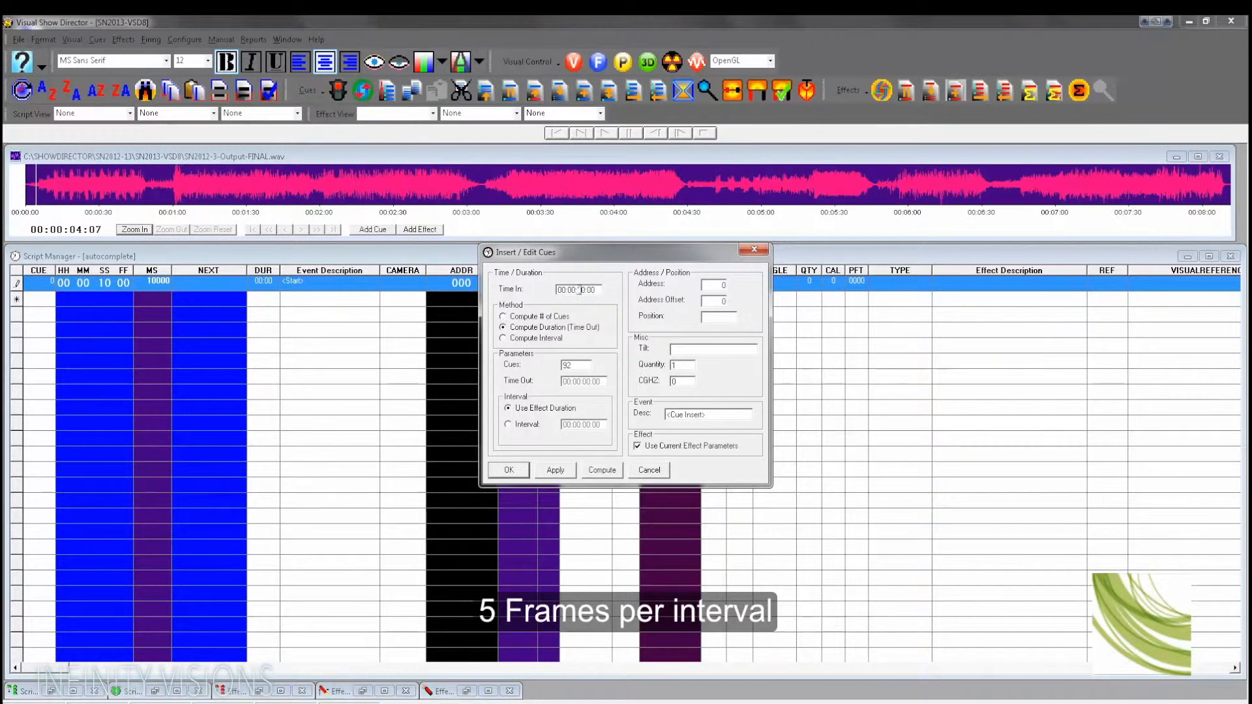
click(512, 425)
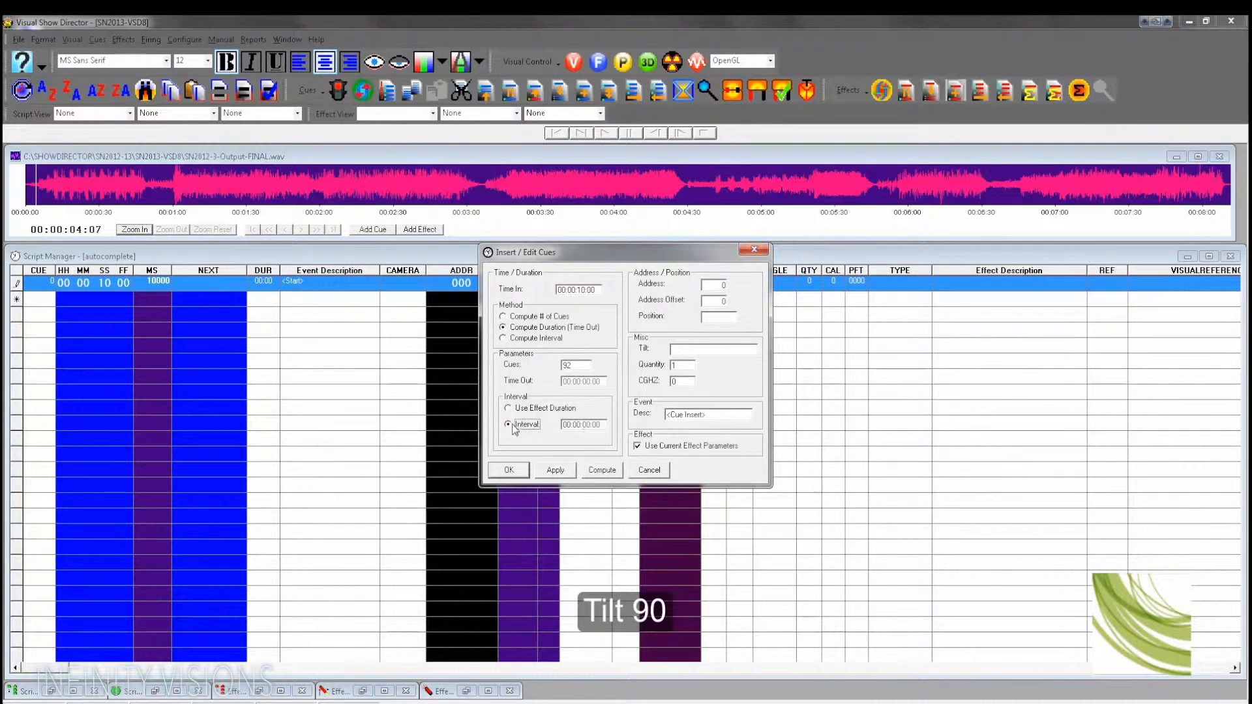
click(598, 425)
text(5)
text(90)
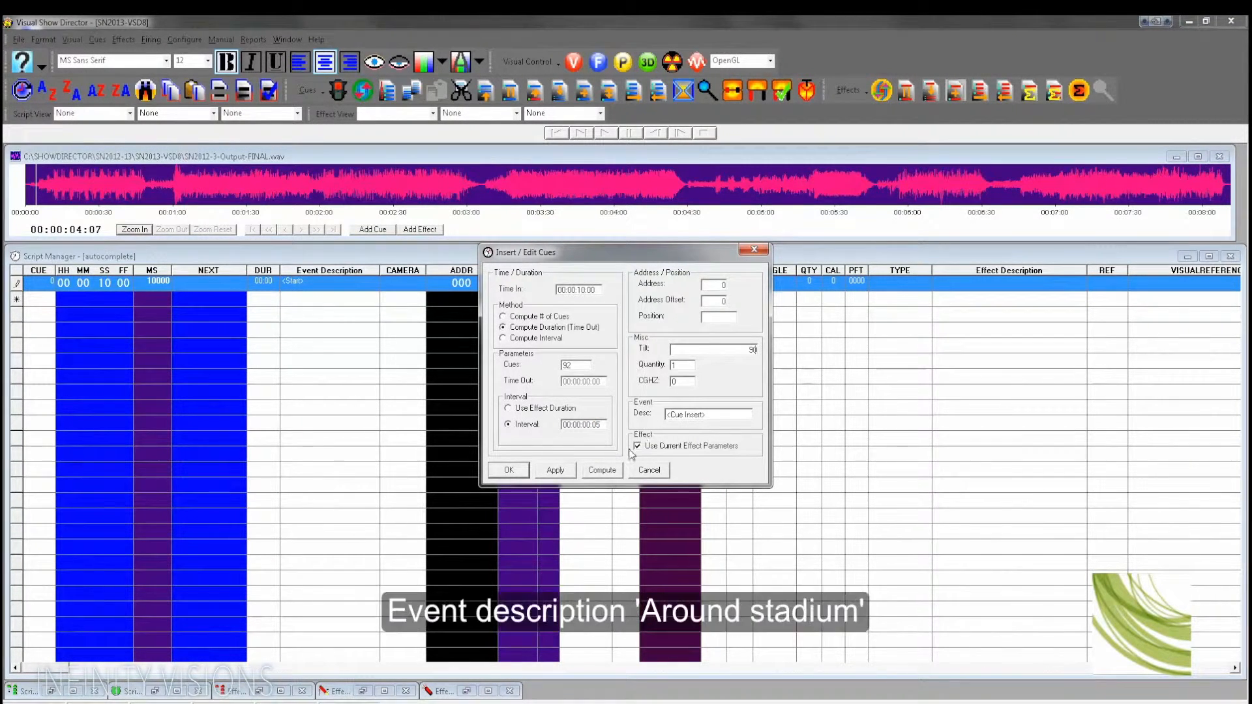
Step: Set tilt to 90 and event description to 'around stadium', then insert the cue sequence
double_click(711, 414)
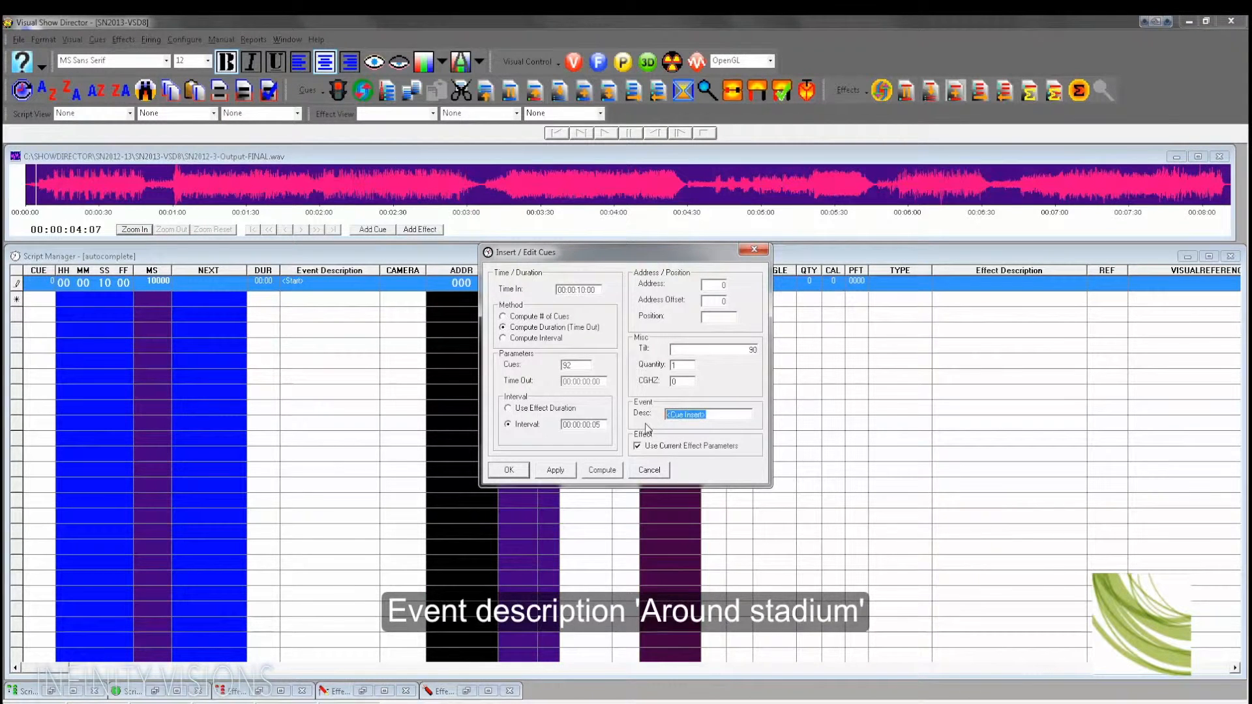
text(arou)
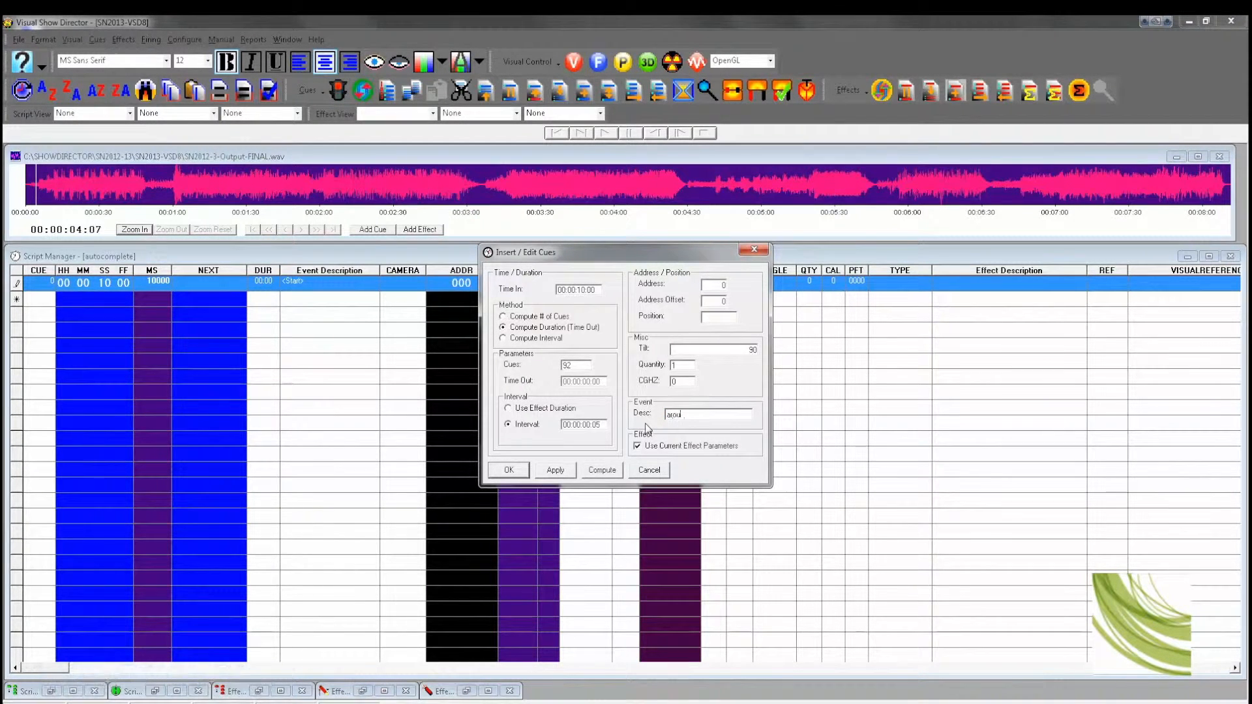
text(nd stadium)
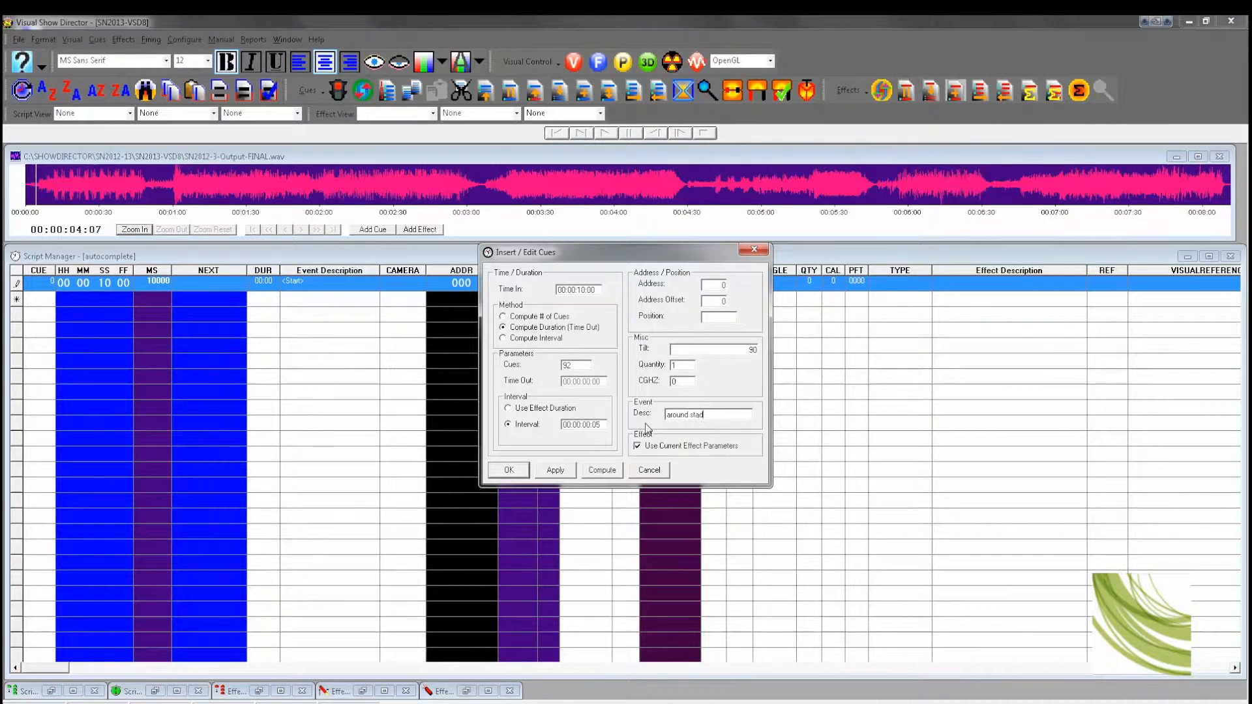
click(643, 448)
click(509, 470)
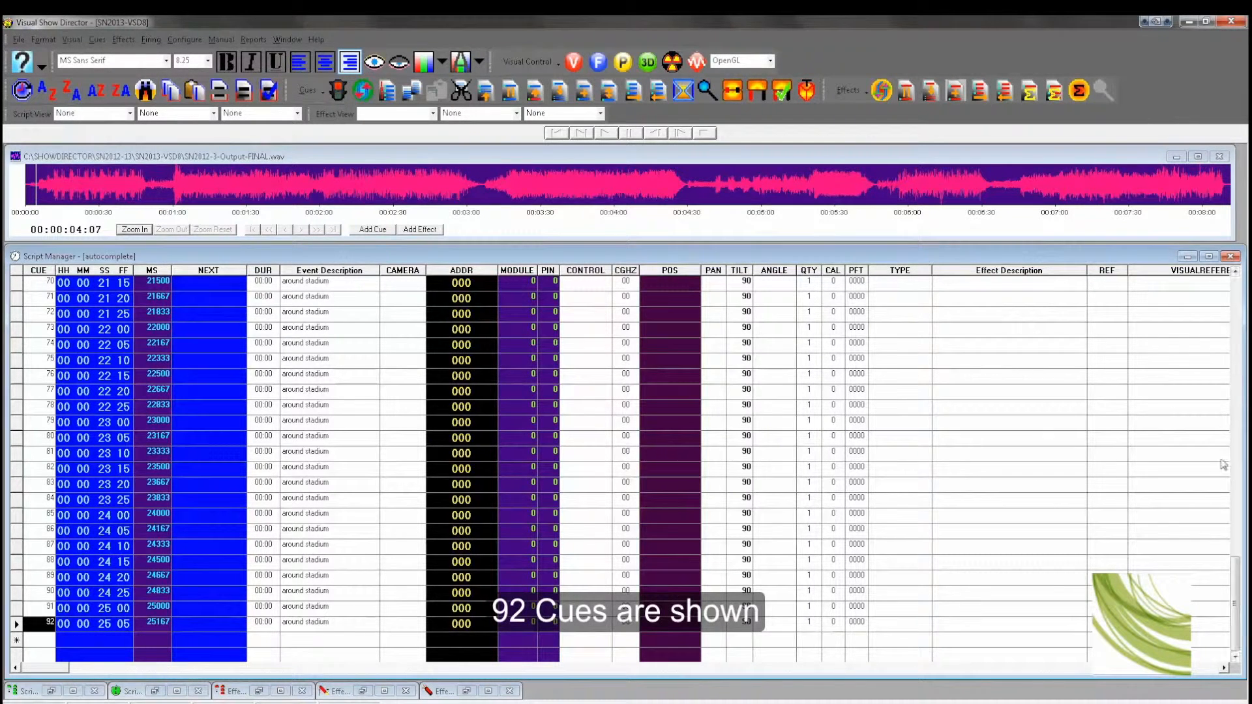
Step: Enter positions P01 and P02 for the first two inserted cues
drag(1237, 564, 1239, 284)
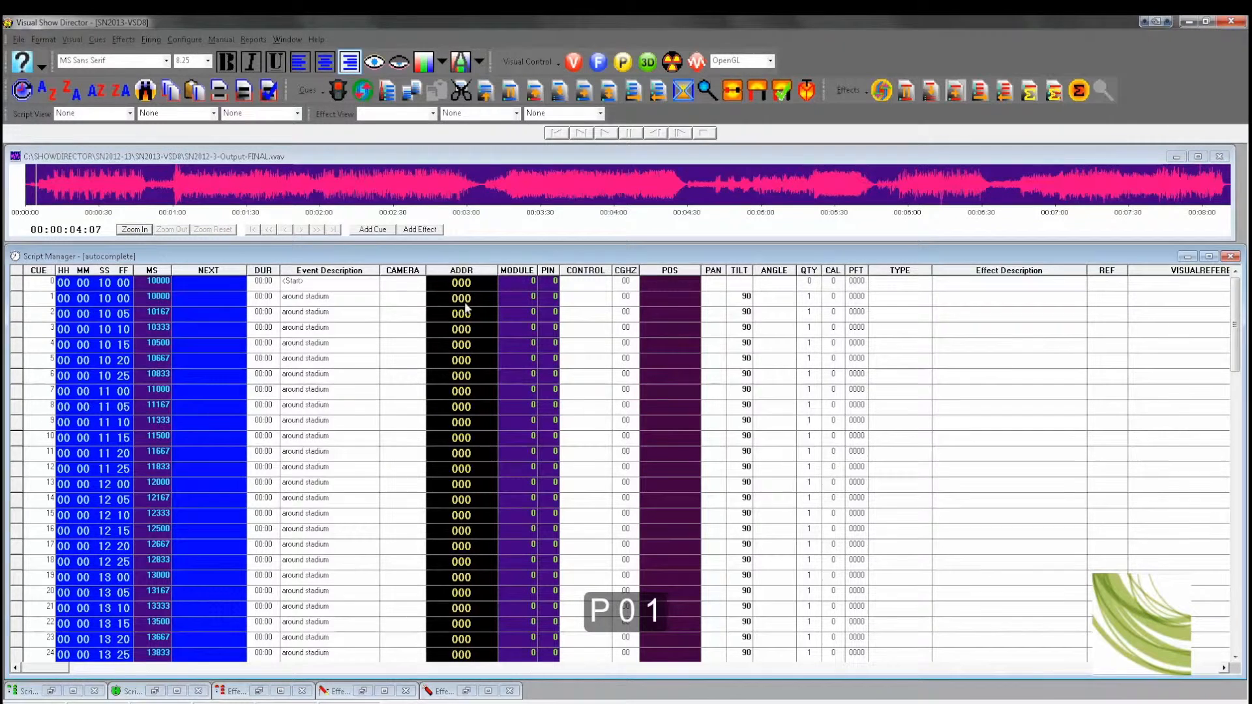
click(671, 303)
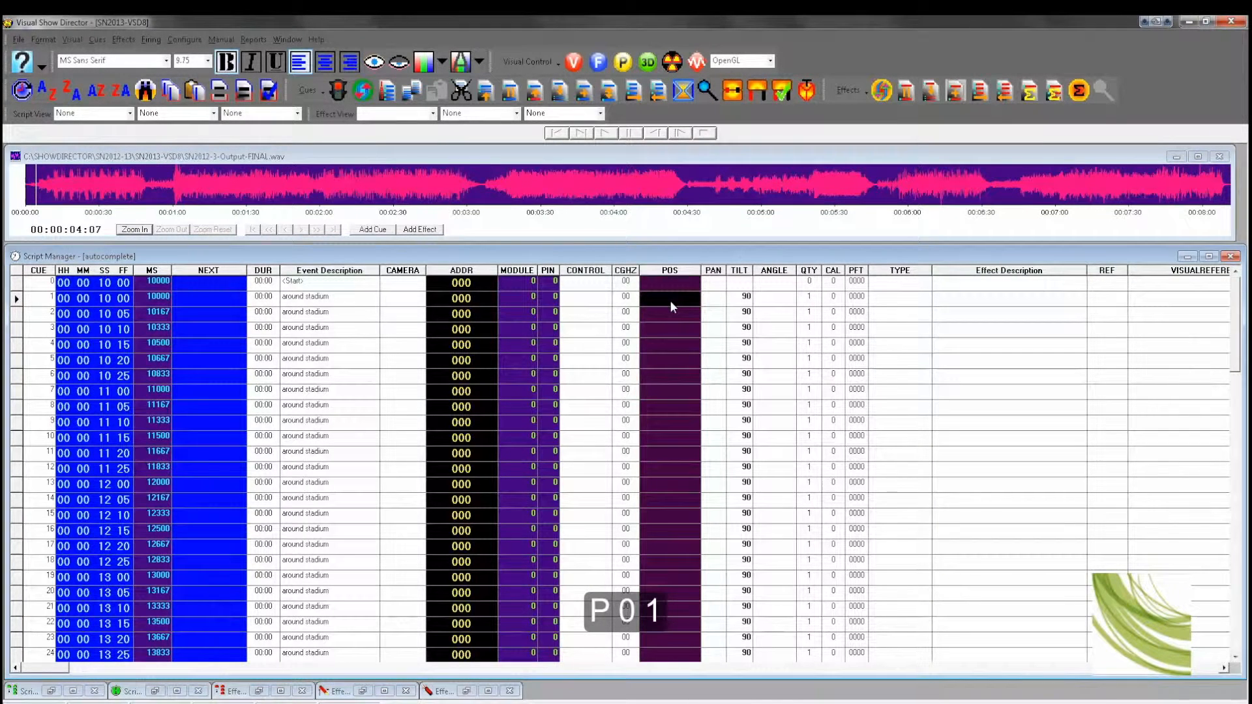
text(P01)
key(Return)
text(P)
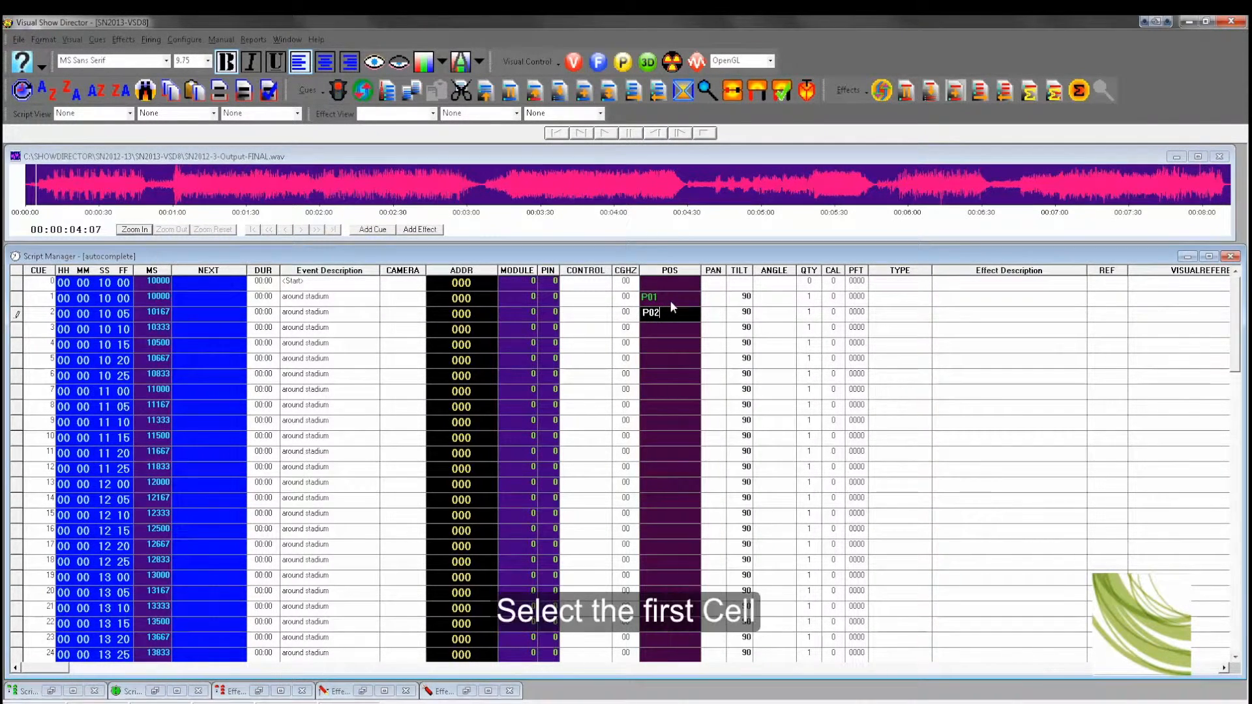
Step: Select the position cells from the first cue to the last cue and auto-complete positions through P92
click(663, 297)
scroll(664, 299, down, 6)
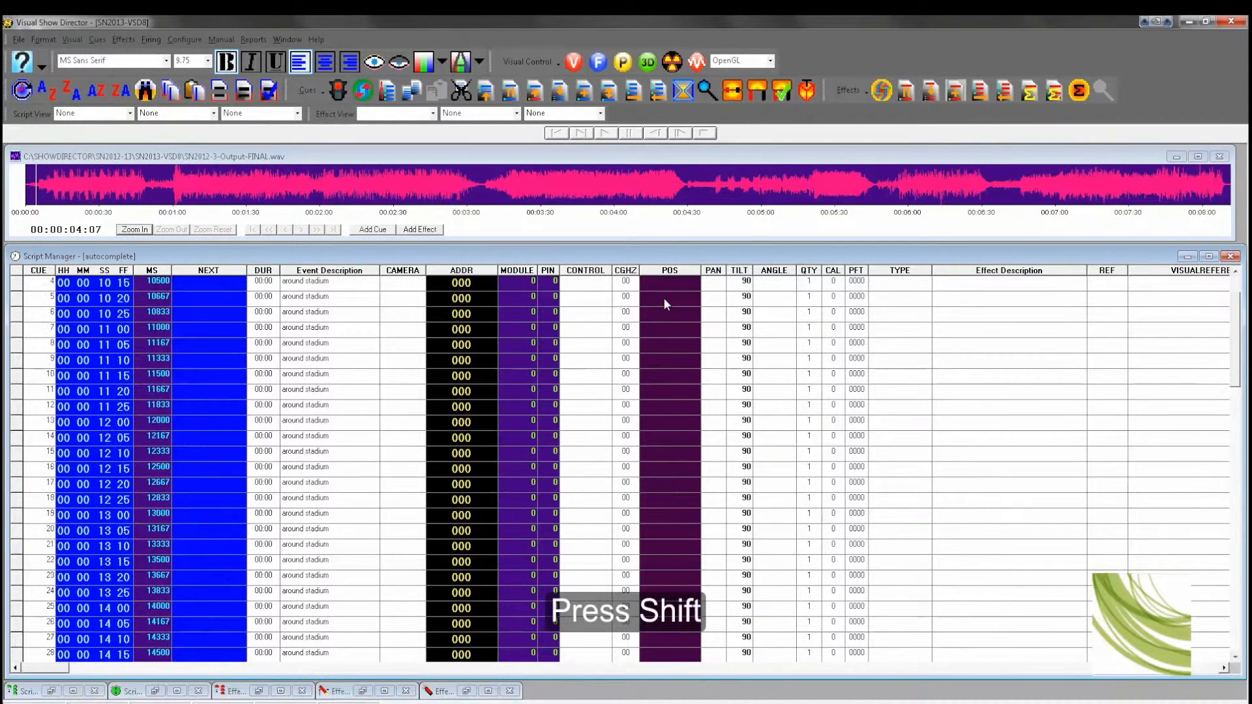
scroll(663, 299, down, 15)
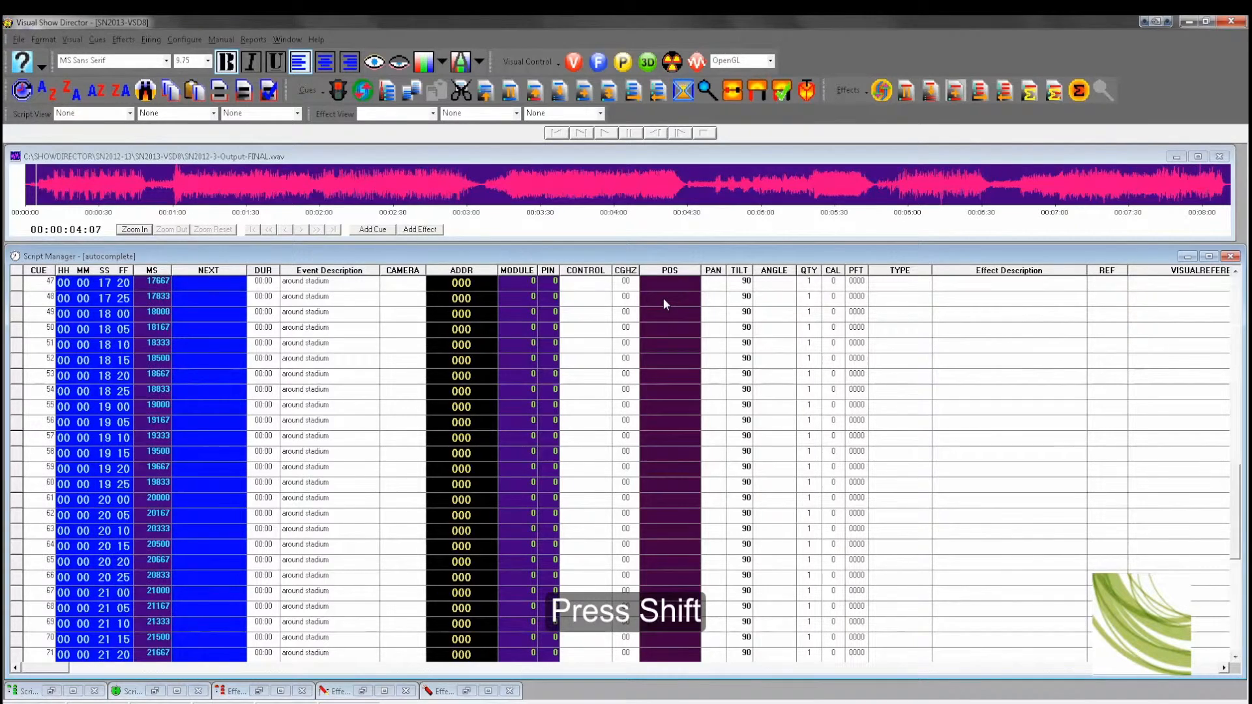
scroll(663, 299, down, 3)
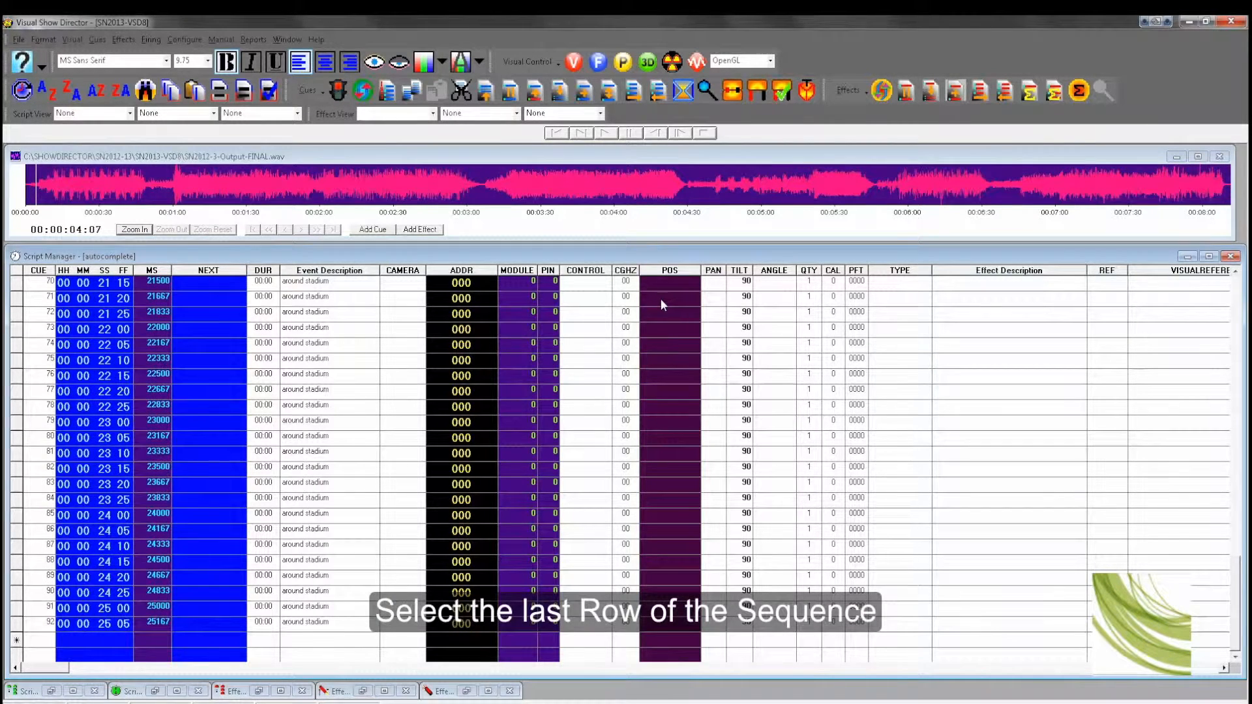
shift+click(16, 624)
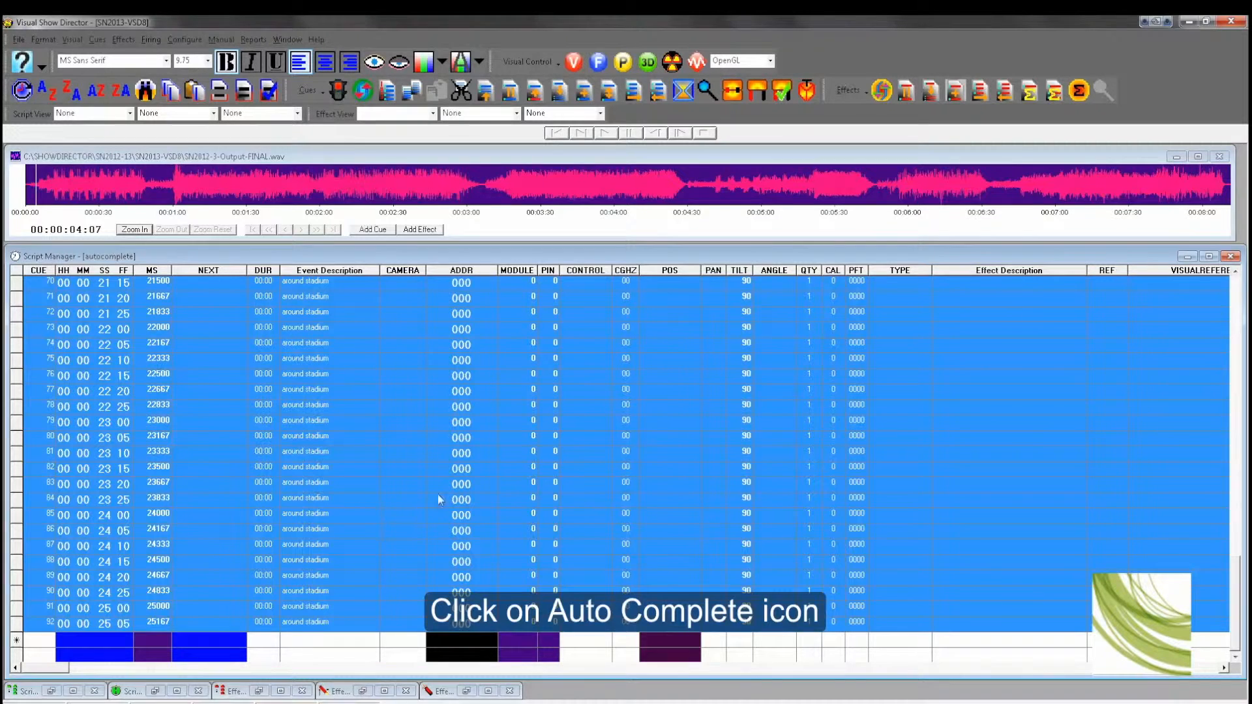
click(582, 95)
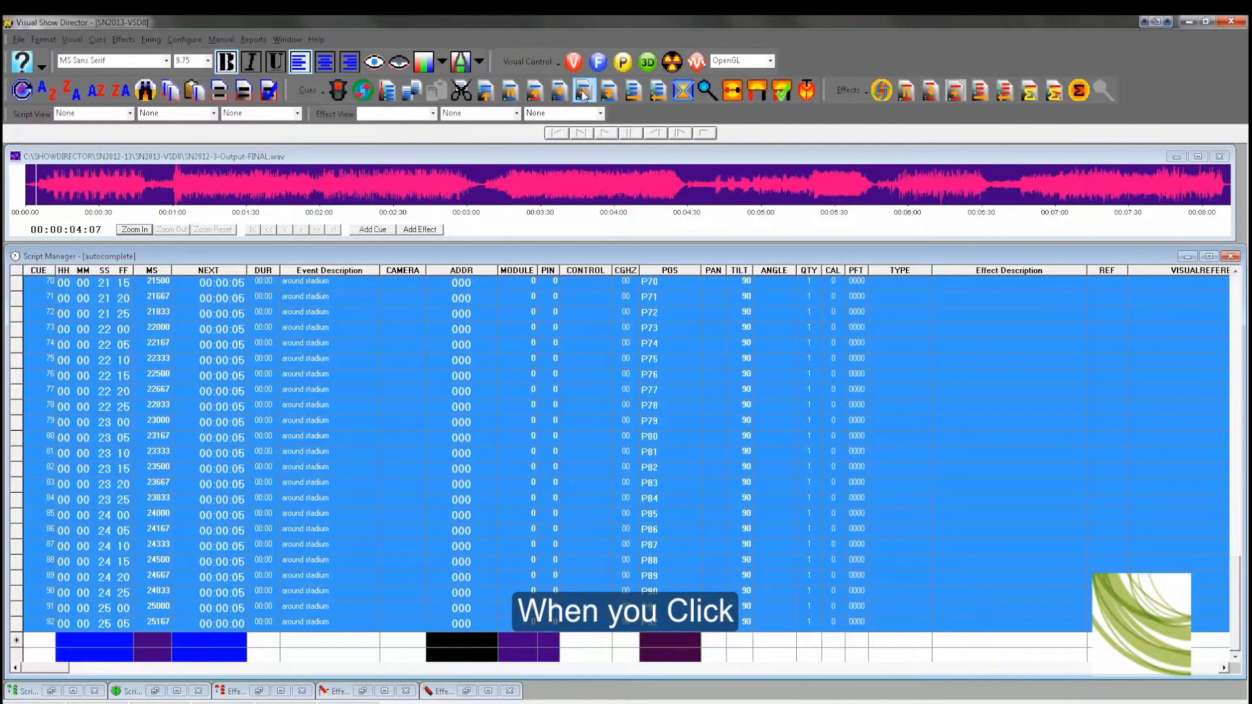
Step: Select all rows of the sequence from its first cue to its last and copy them
click(660, 269)
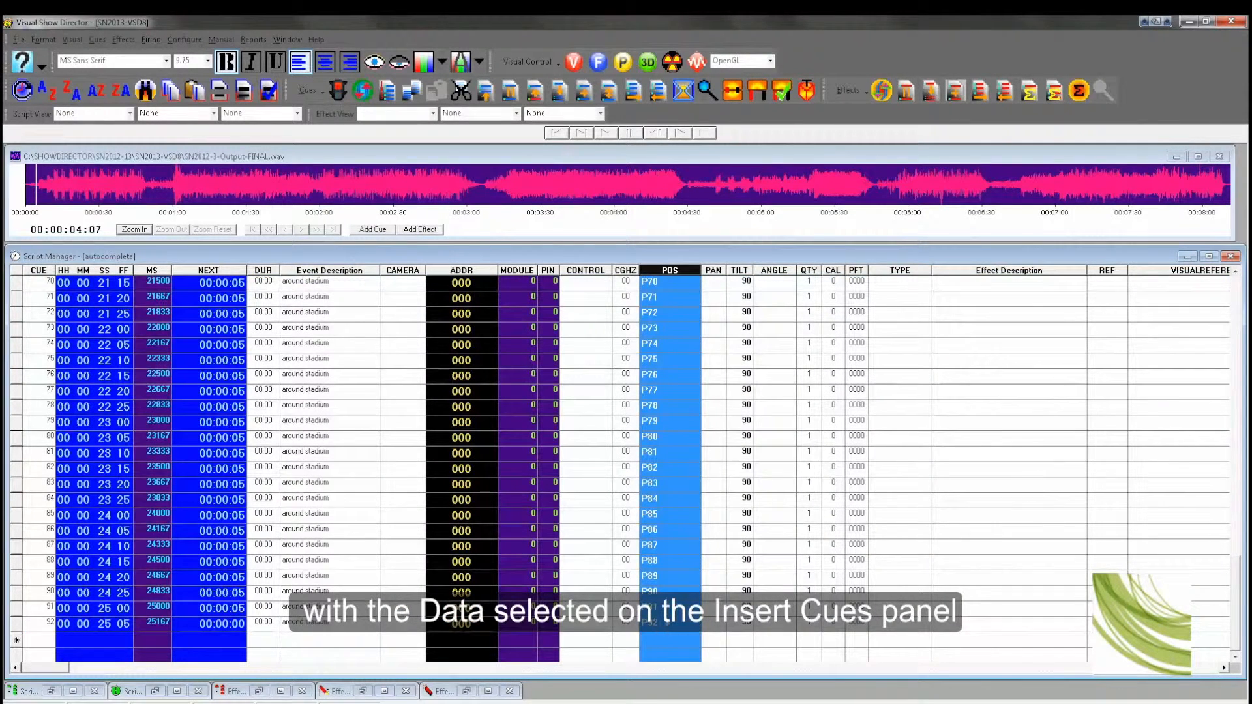
drag(1235, 600, 1243, 277)
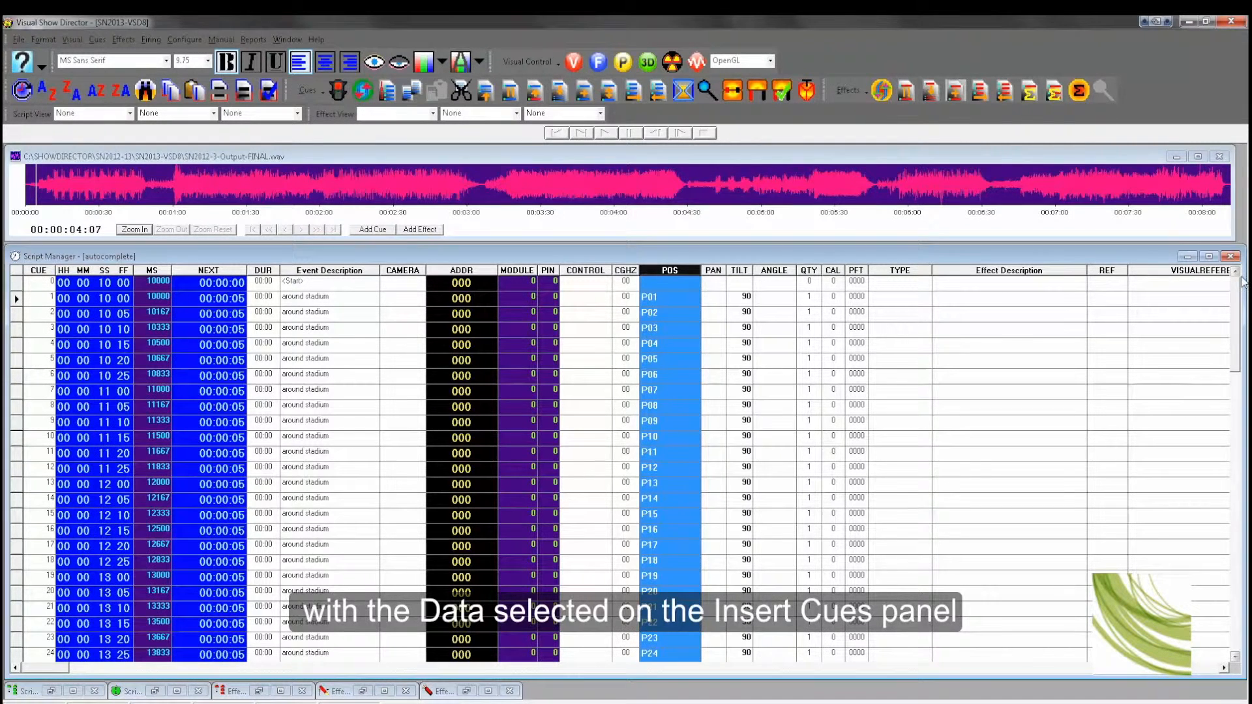
click(681, 298)
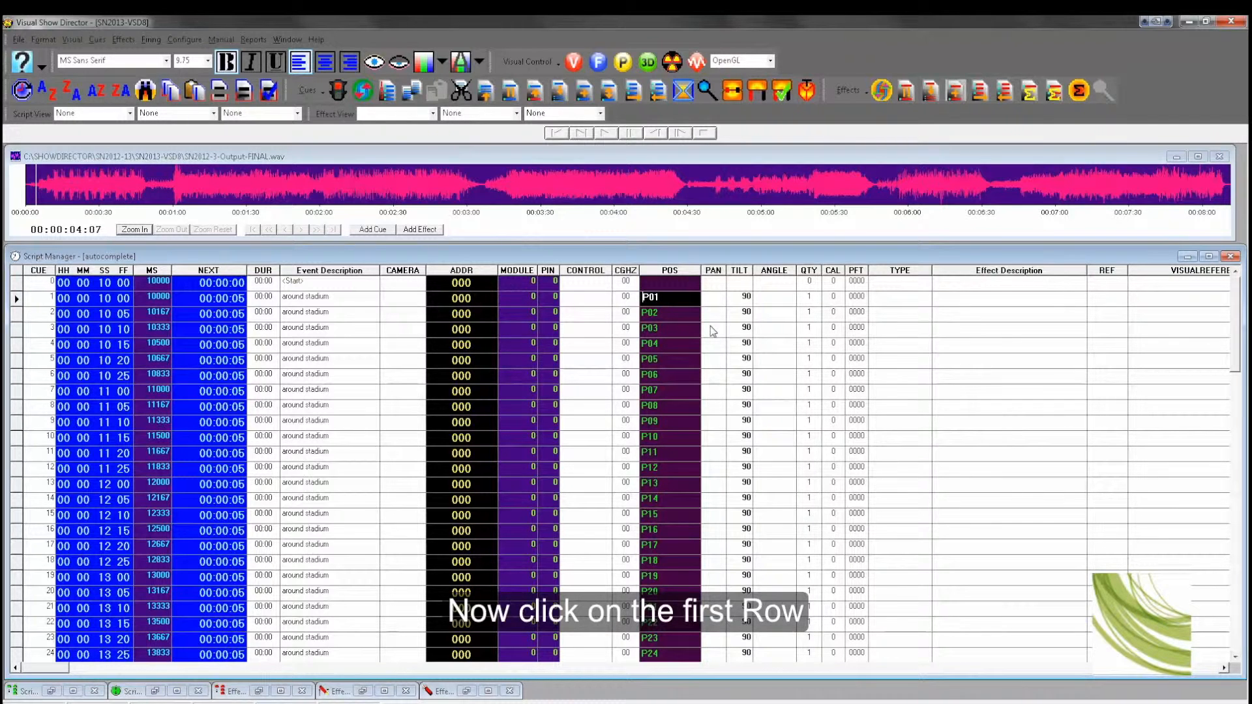
shift+click(18, 299)
scroll(147, 507, down, 9)
scroll(148, 507, down, 10)
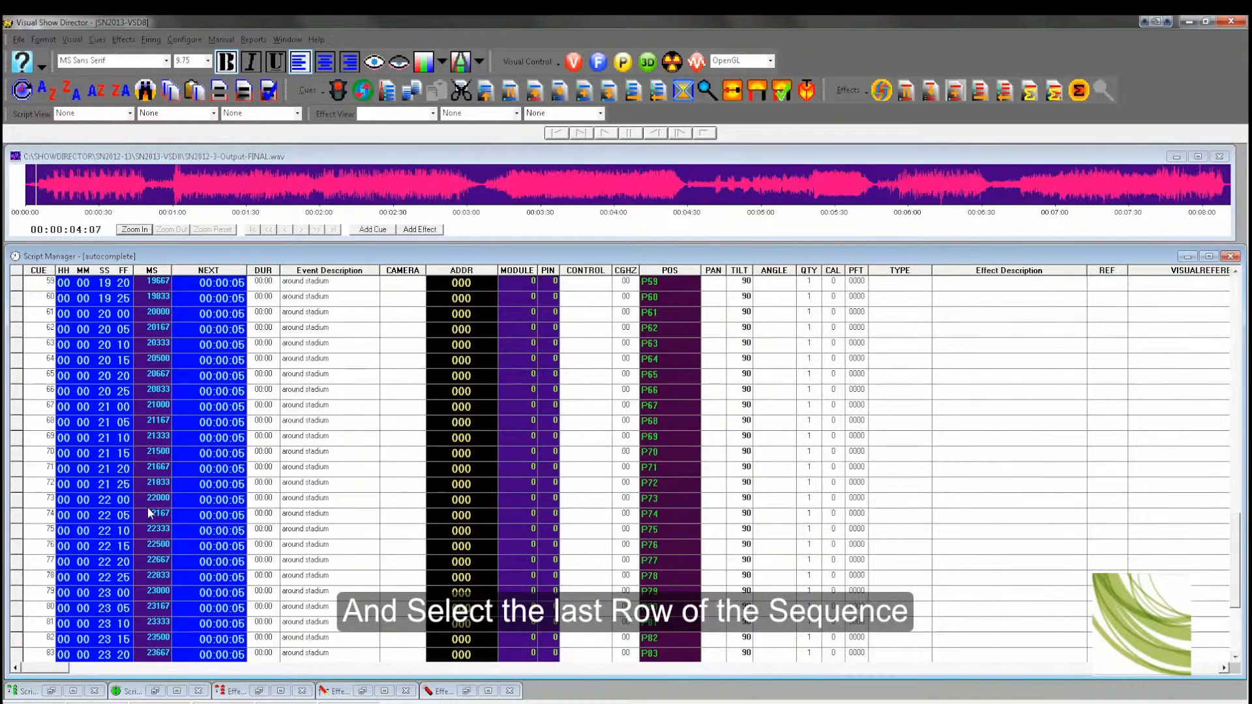
scroll(147, 507, down, 4)
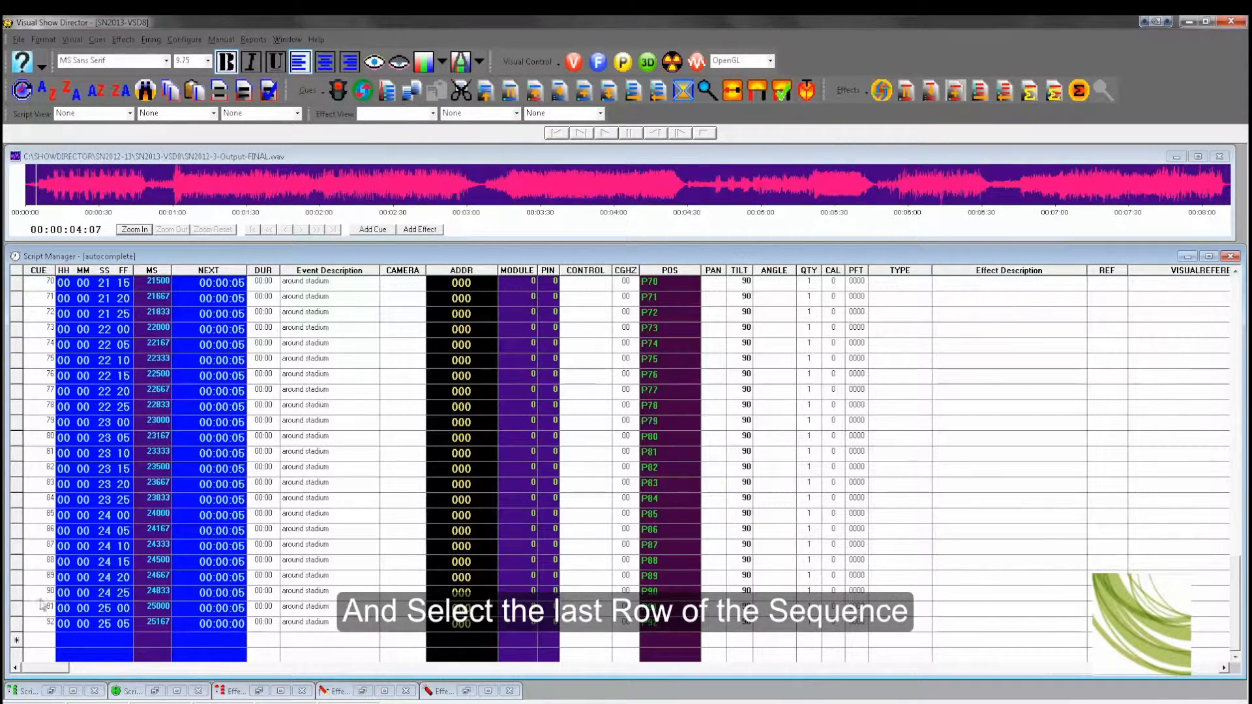
shift+click(16, 624)
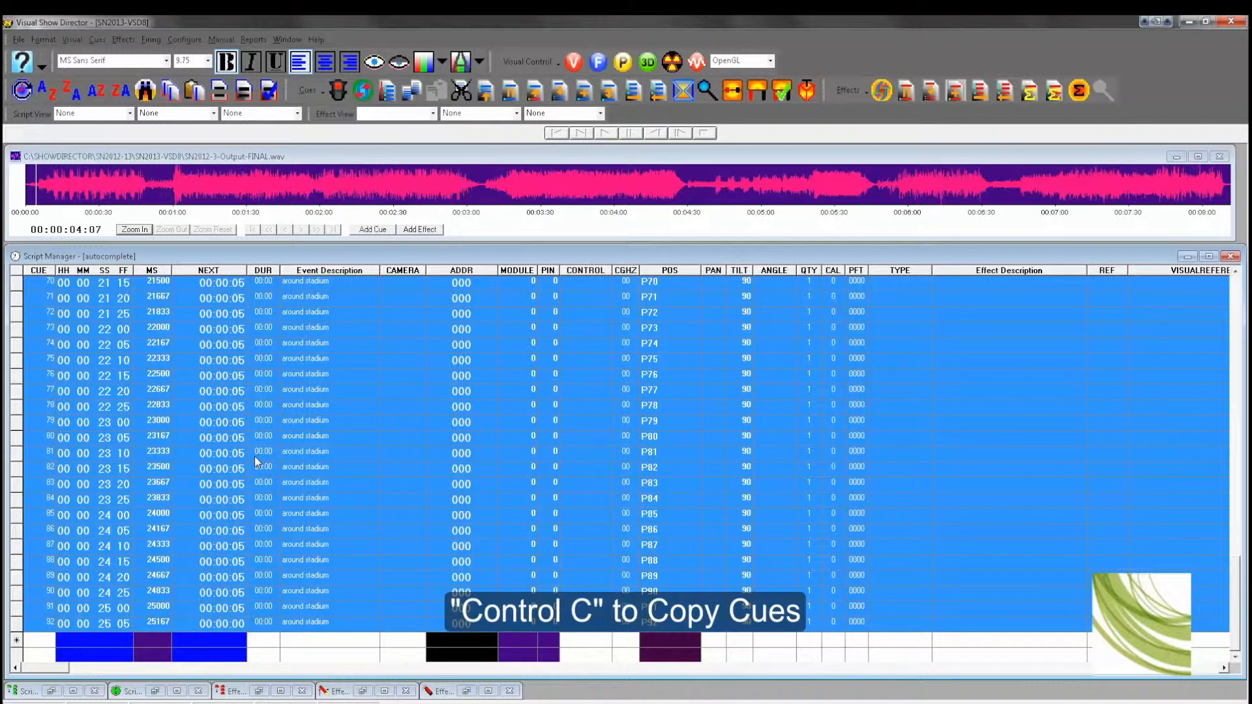
key(ctrl+c)
Step: Add a new cue at 30 seconds and paste the copied sequence starting there
click(103, 644)
text(3)
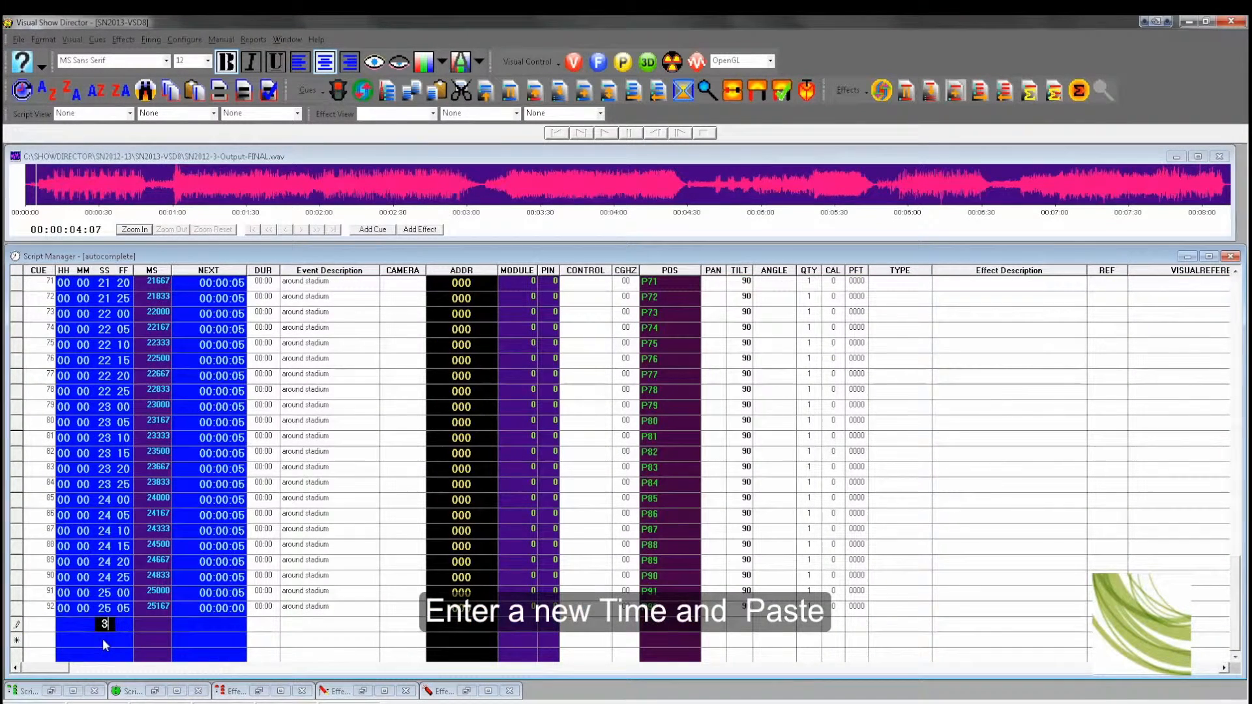
text(0)
key(Return)
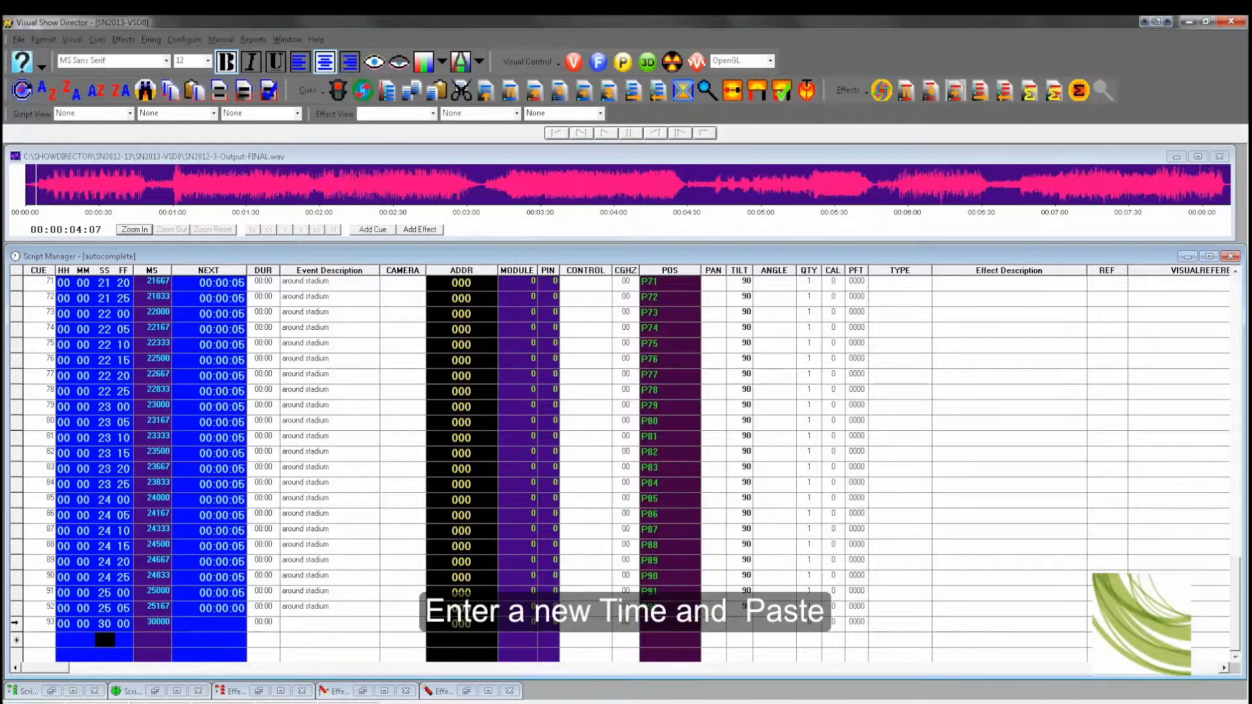
click(15, 623)
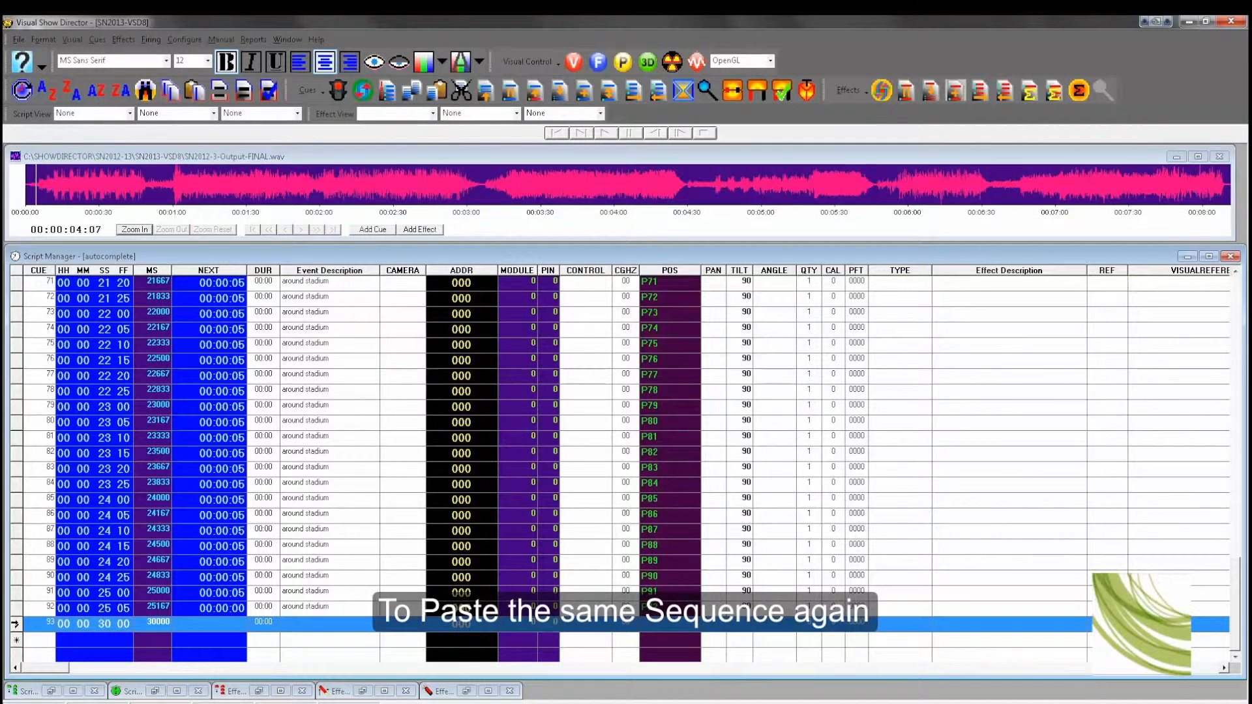
key(ctrl+v)
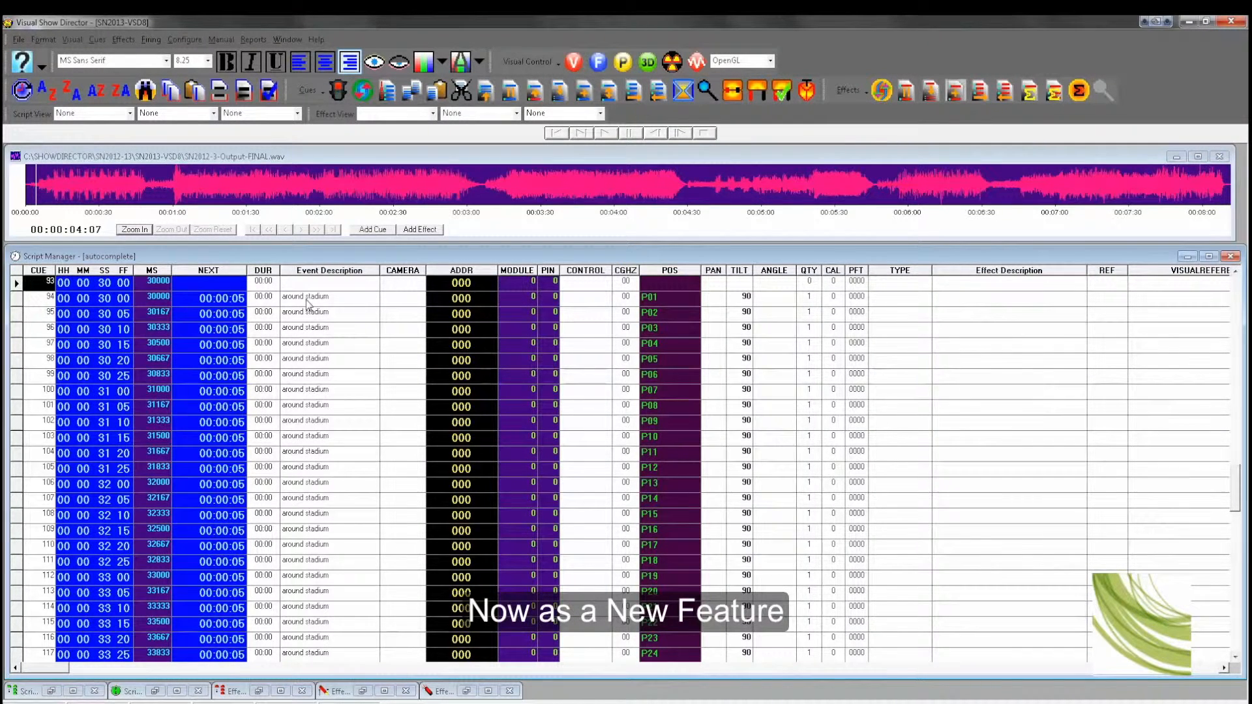
Step: Set the first pasted cue's next interval to 1 frame
click(241, 302)
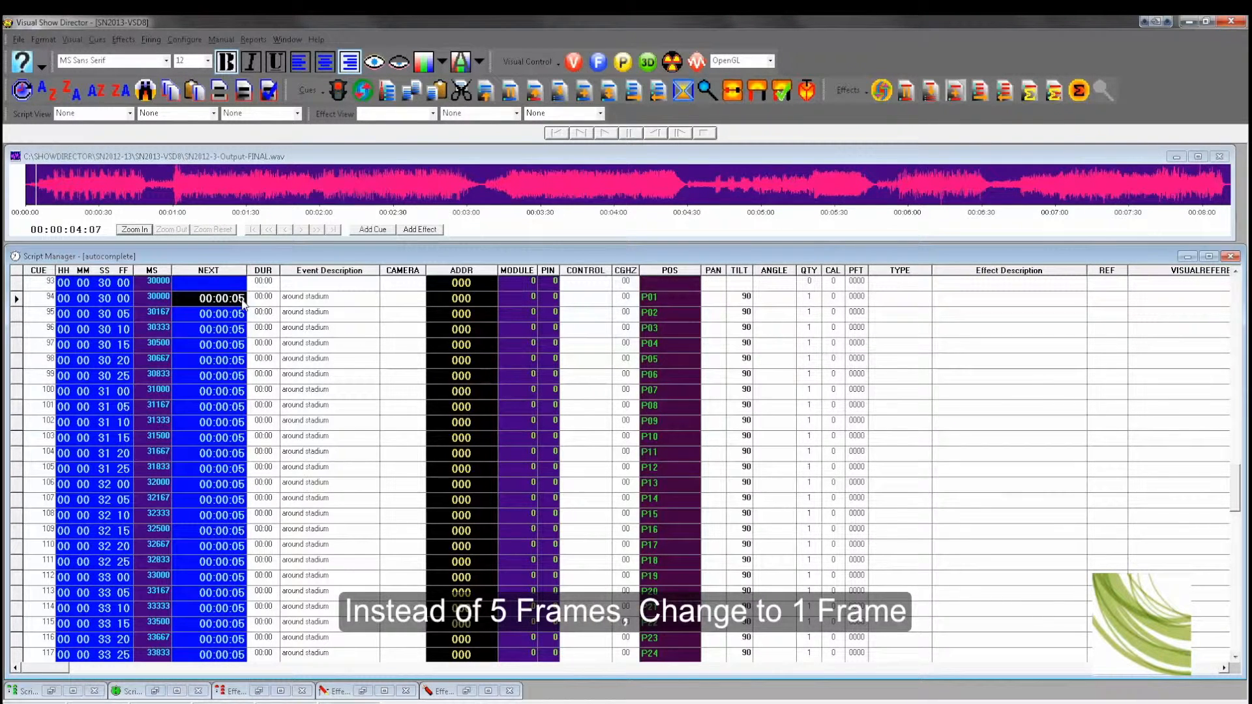
click(242, 300)
drag(239, 298, 246, 298)
text(1)
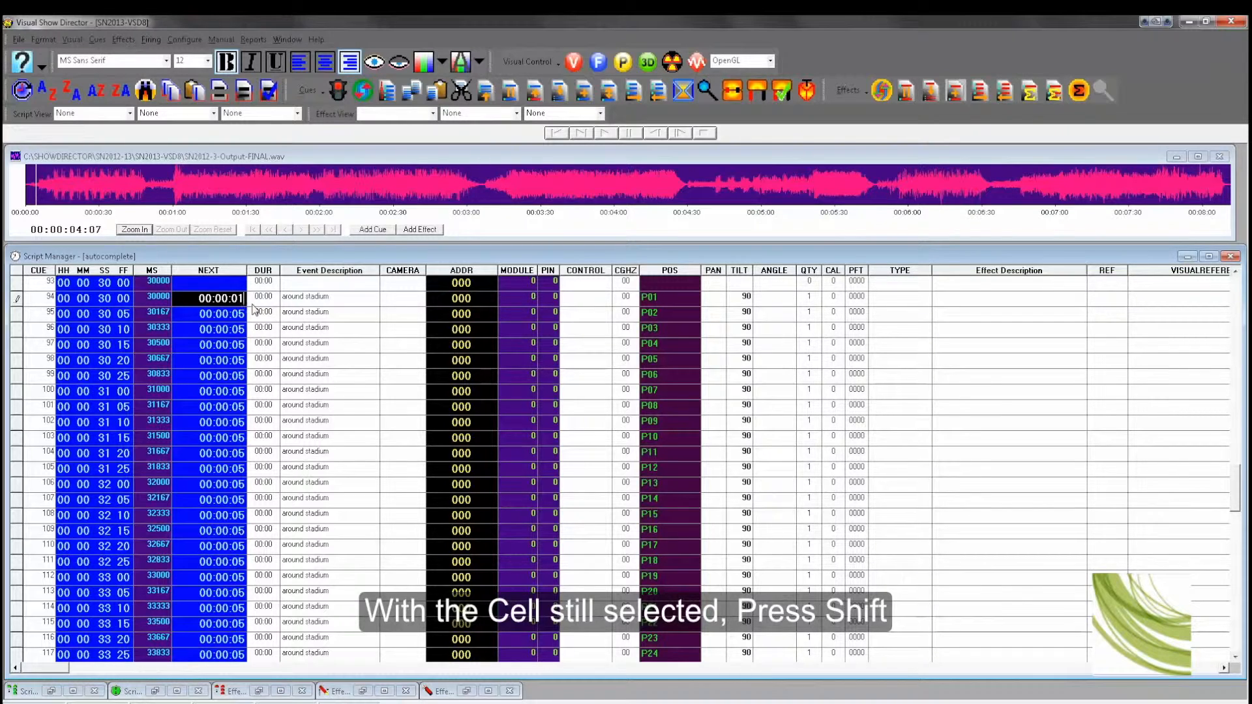
Step: Select through the last cue and fill the 1-frame interval down the Next column
scroll(254, 310, down, 9)
scroll(254, 310, down, 14)
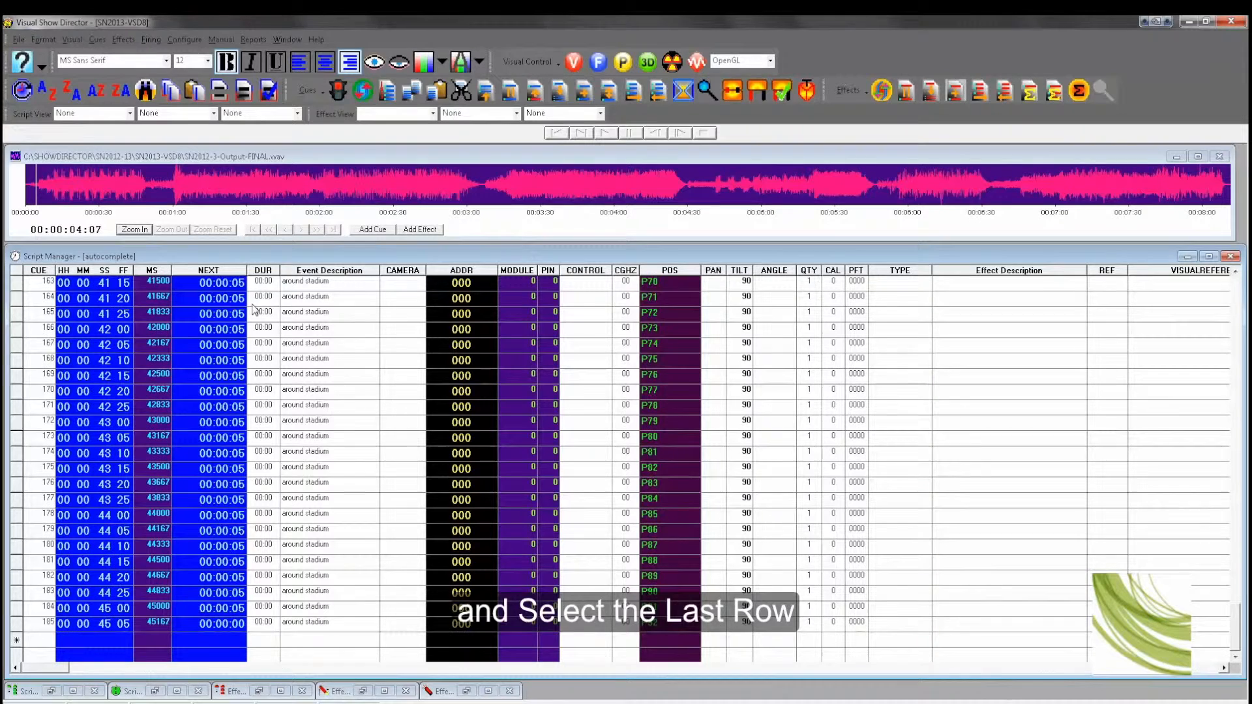
shift+click(17, 623)
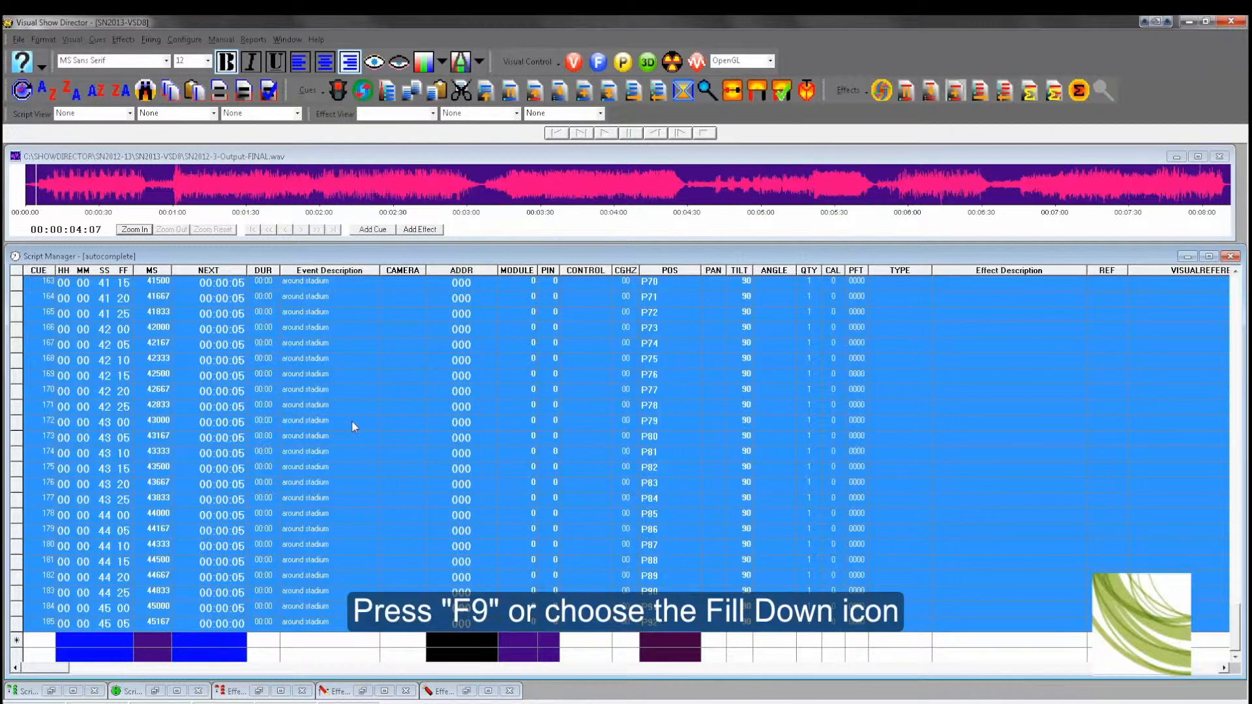
click(559, 95)
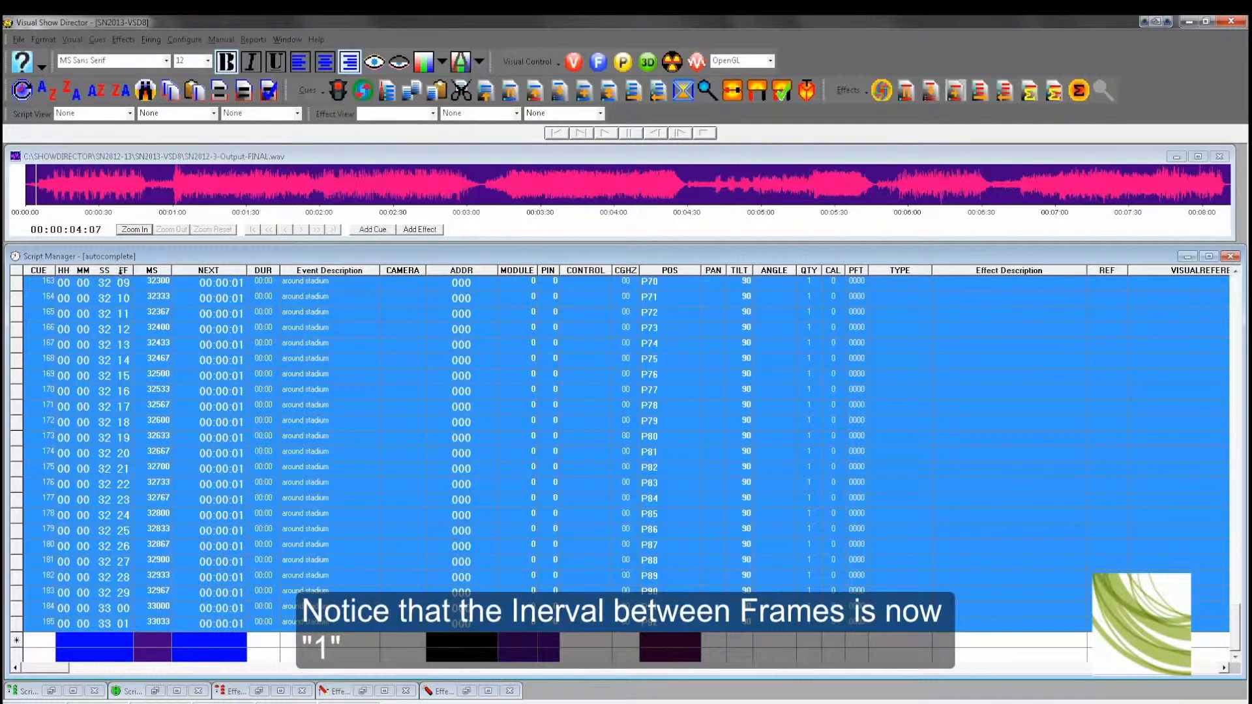
Step: Change cue 94's event description to 'around stadium faster 1fps' and fill it down to the script's end
click(123, 271)
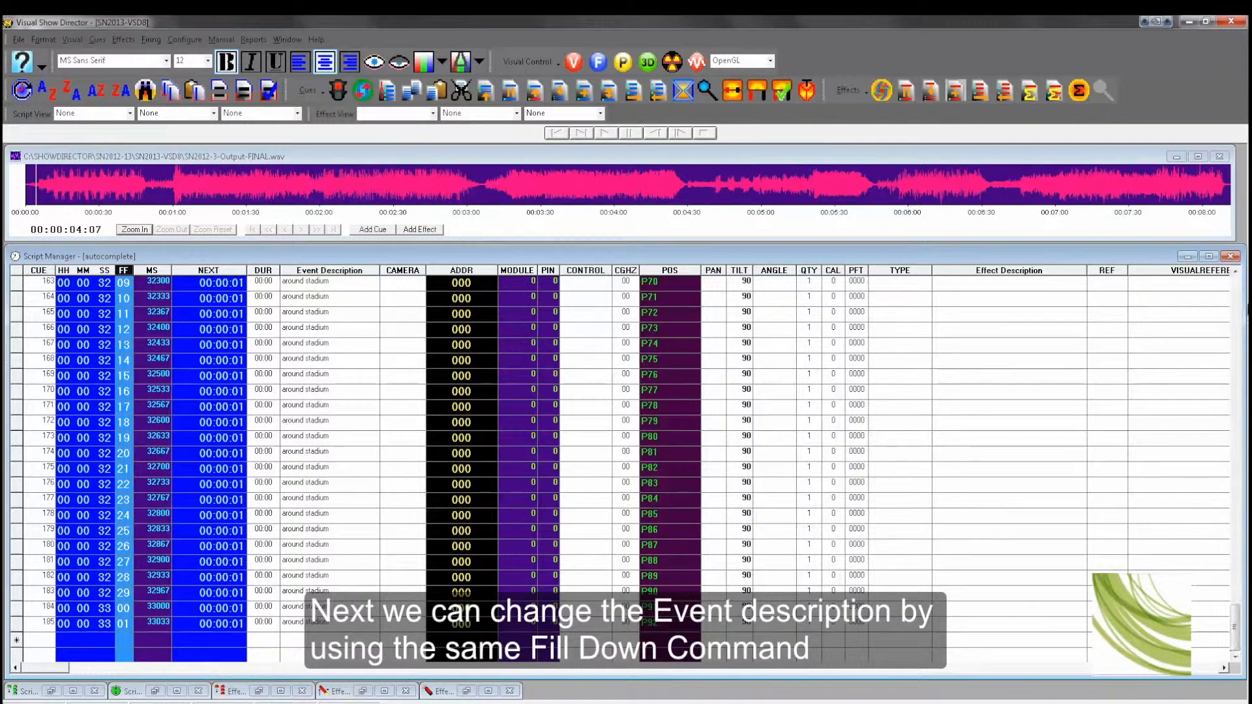
click(1237, 324)
click(1237, 324)
click(1237, 325)
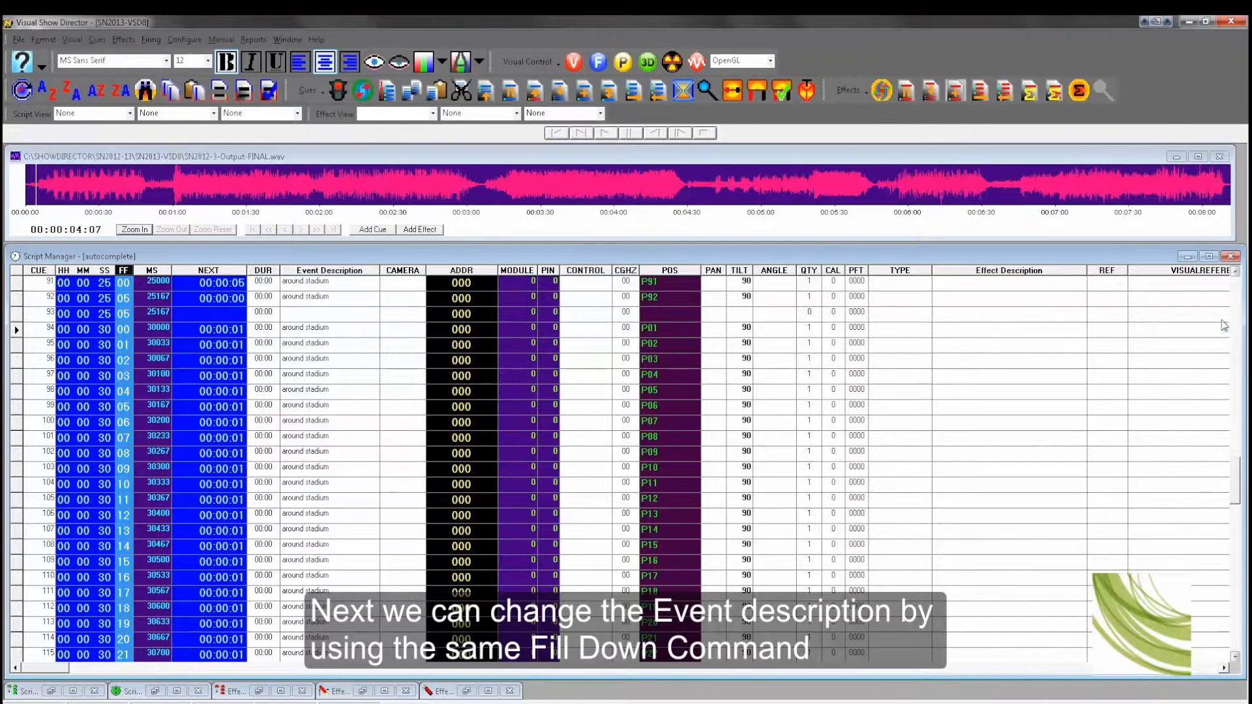
click(342, 328)
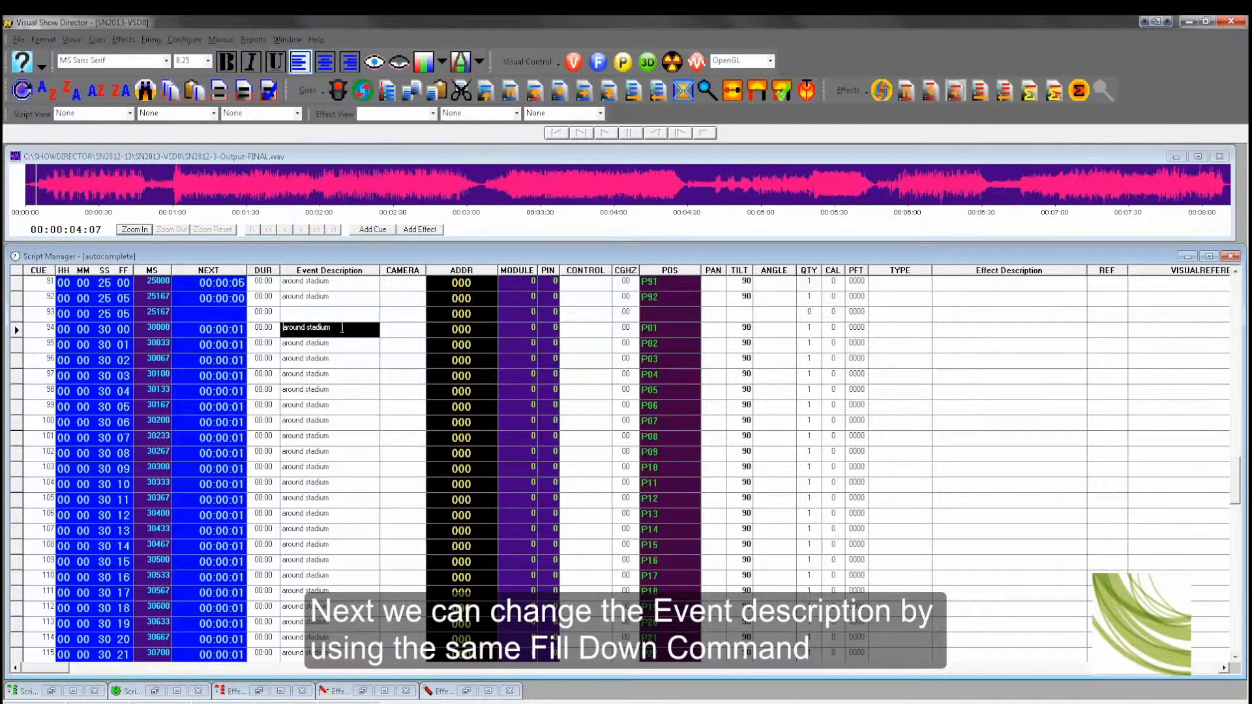
text(fa)
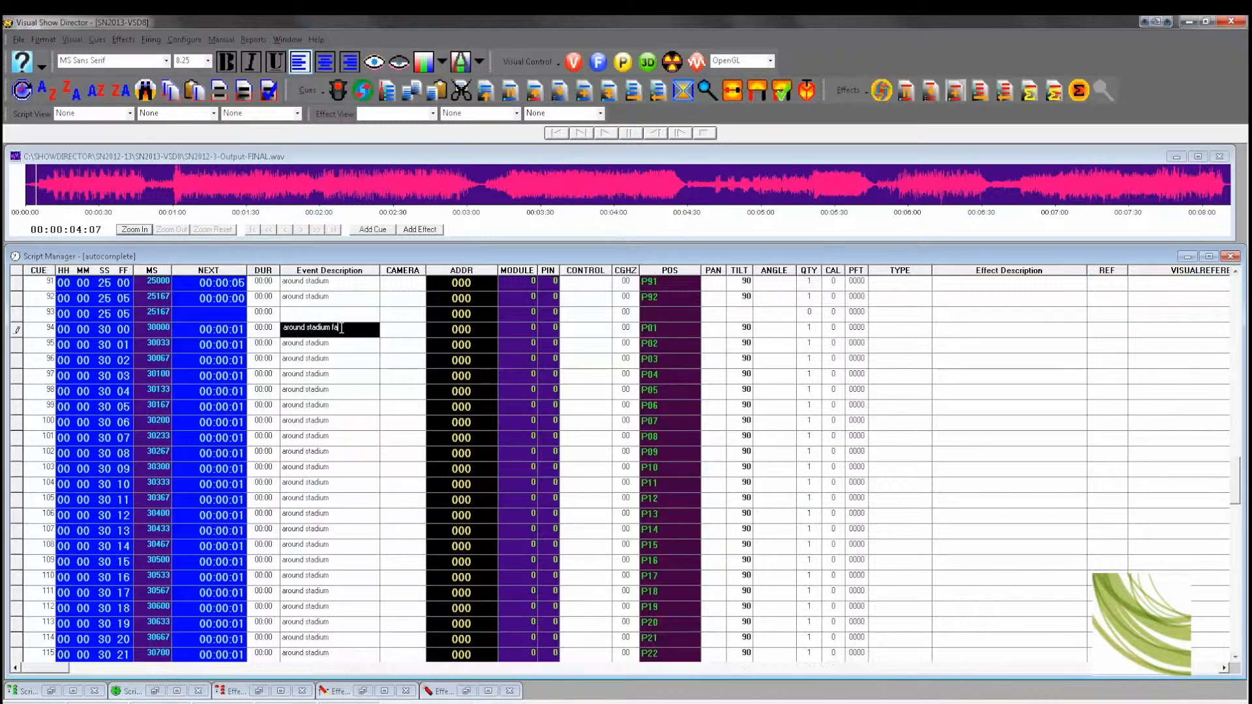
text(ster 1fps)
key(ctrl+d)
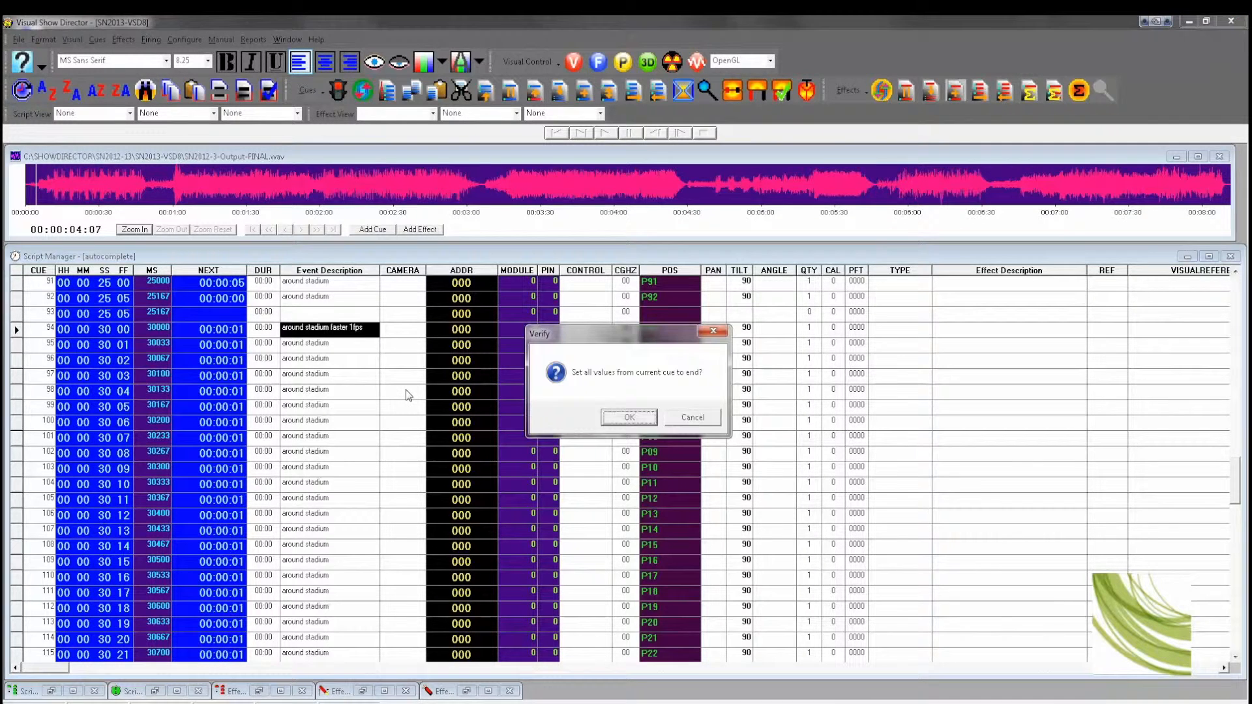
click(628, 419)
scroll(553, 495, down, 14)
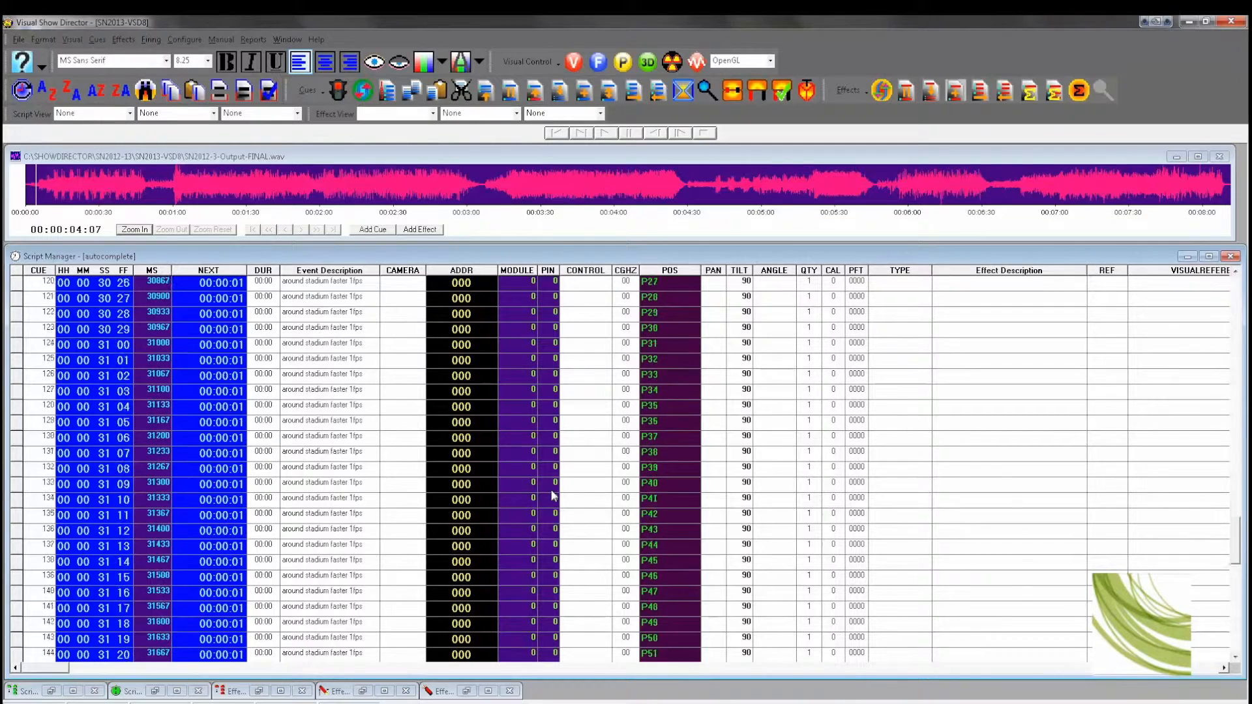
Step: Add a new cue at 45 seconds and paste the copied sequence starting there
scroll(553, 496, down, 10)
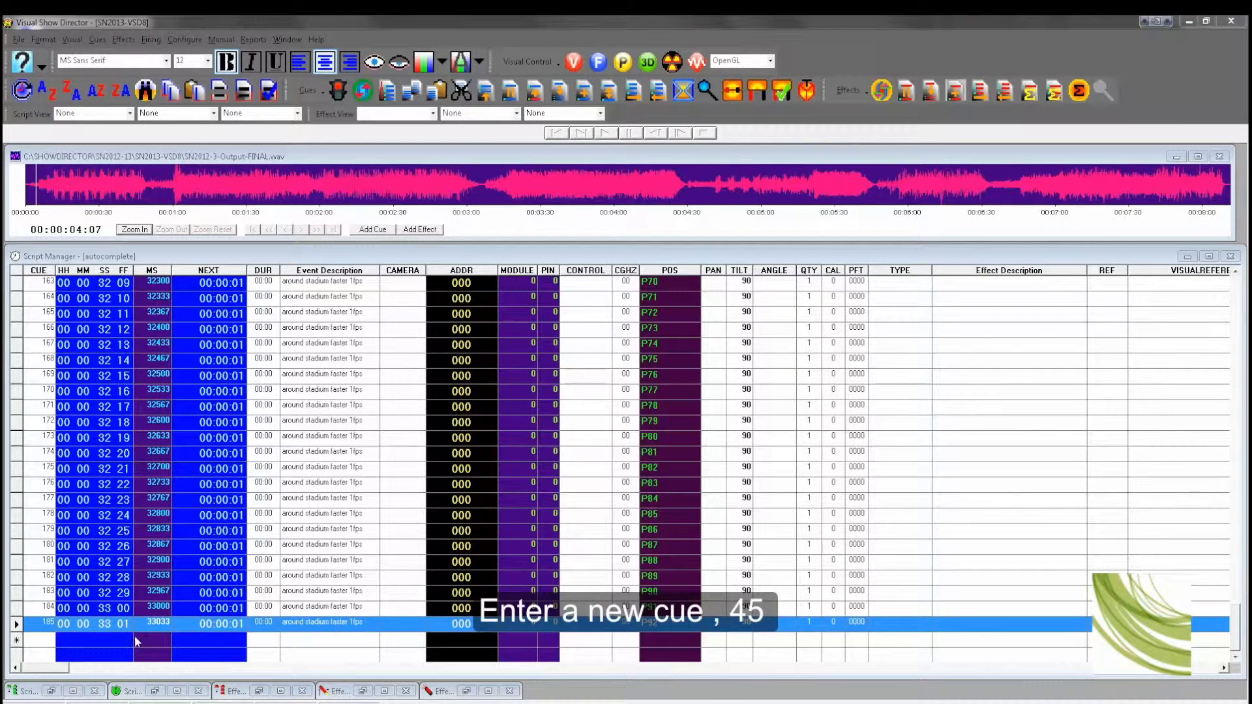
click(101, 644)
text(45)
key(Return)
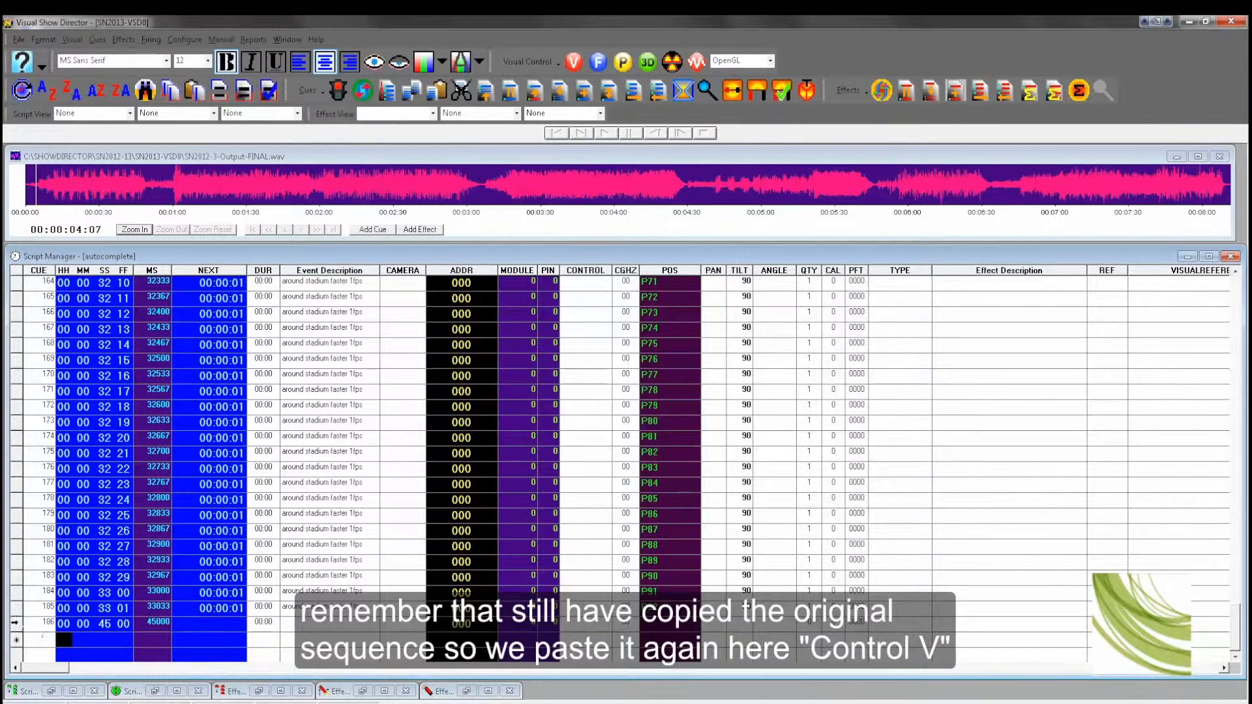
click(16, 623)
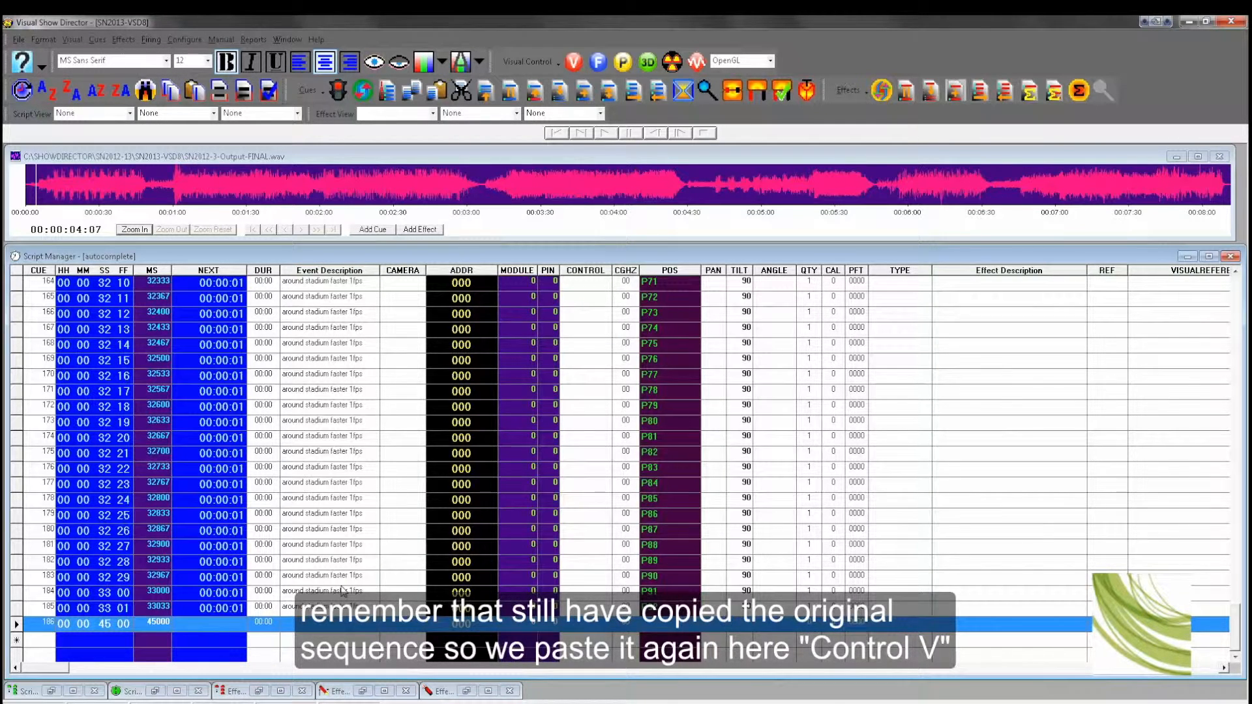
key(ctrl+v)
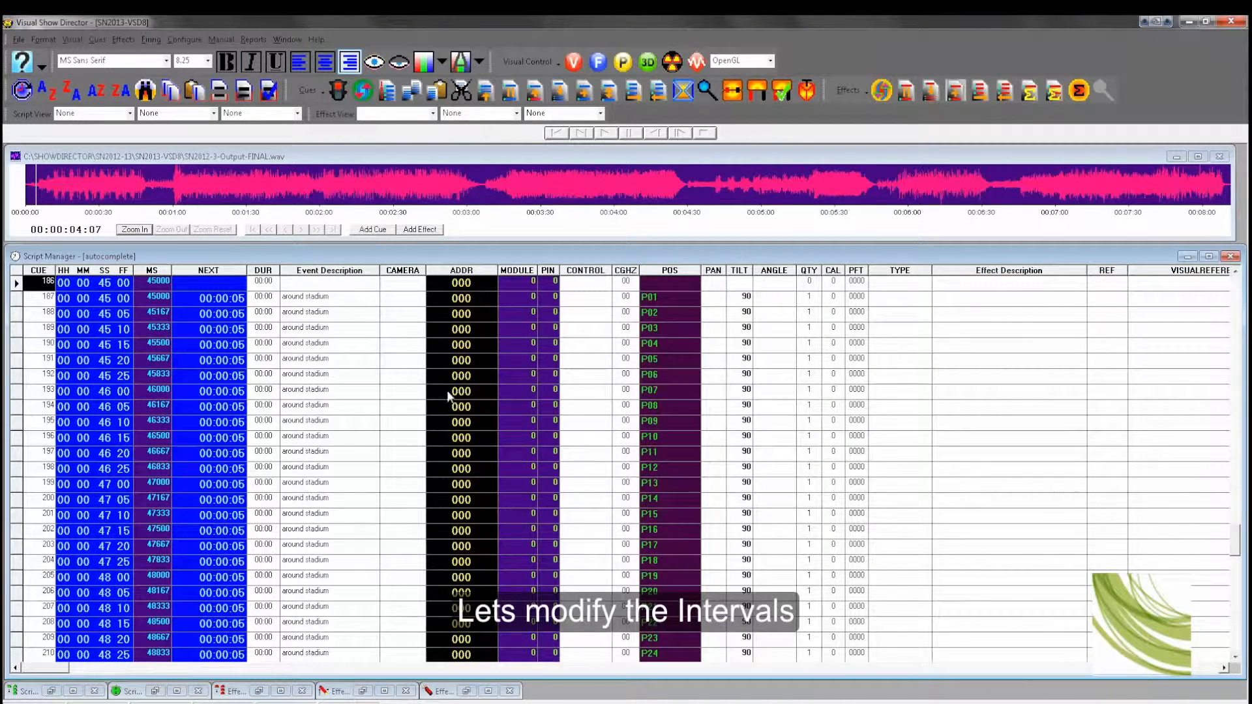
Step: Set the first two pasted cues' next intervals to 1 and 2 frames respectively
click(238, 303)
click(238, 301)
drag(237, 300, 246, 300)
text(1)
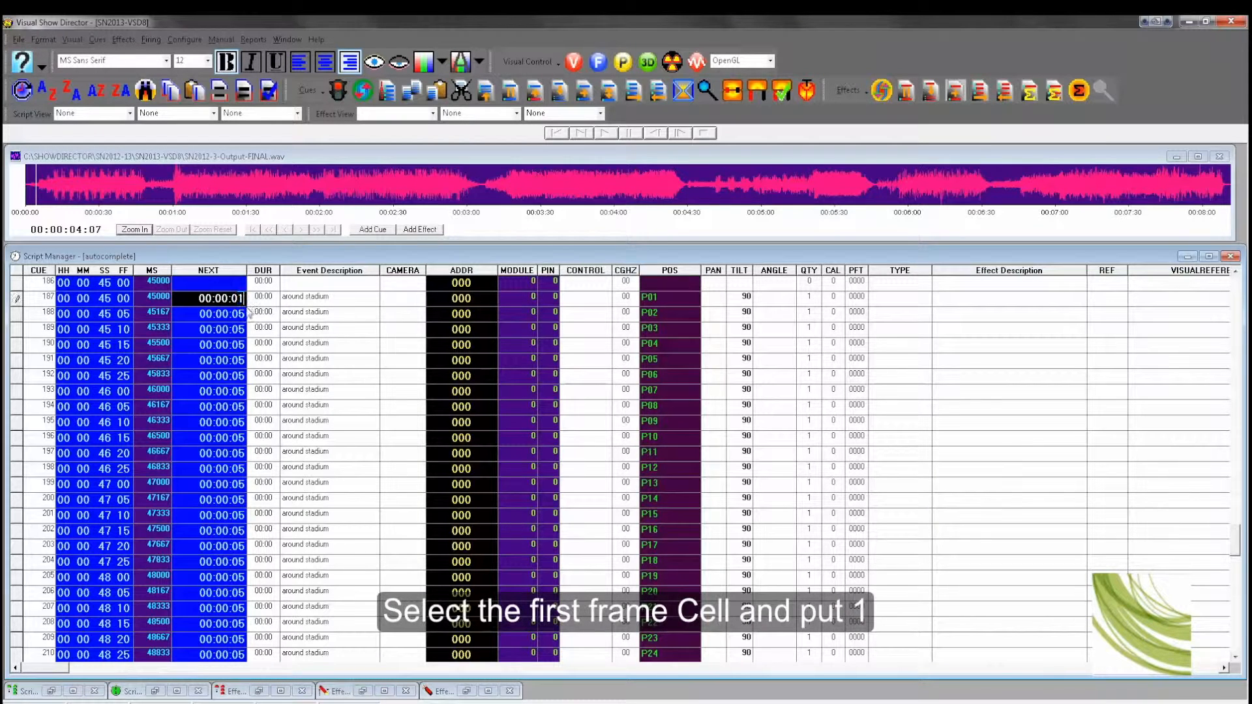
click(243, 314)
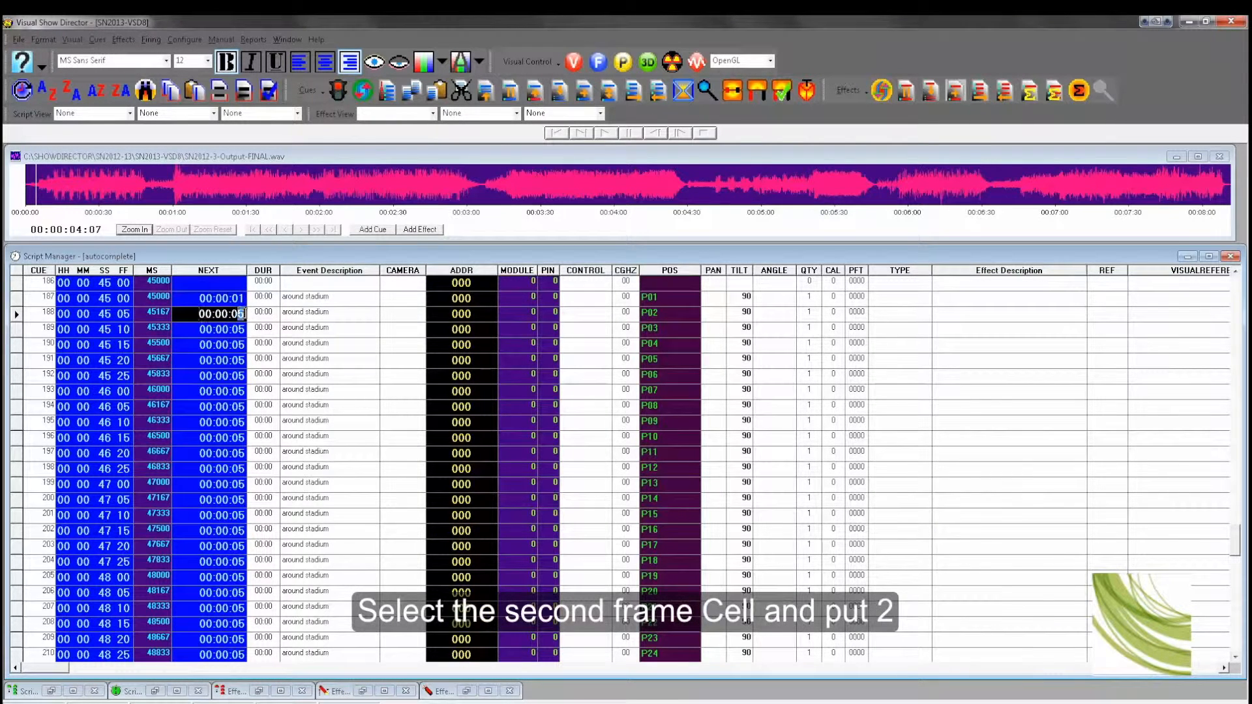
drag(238, 314, 247, 314)
text(2)
Step: Select from the first pasted cue through the last cue and auto-complete the Next intervals
click(238, 301)
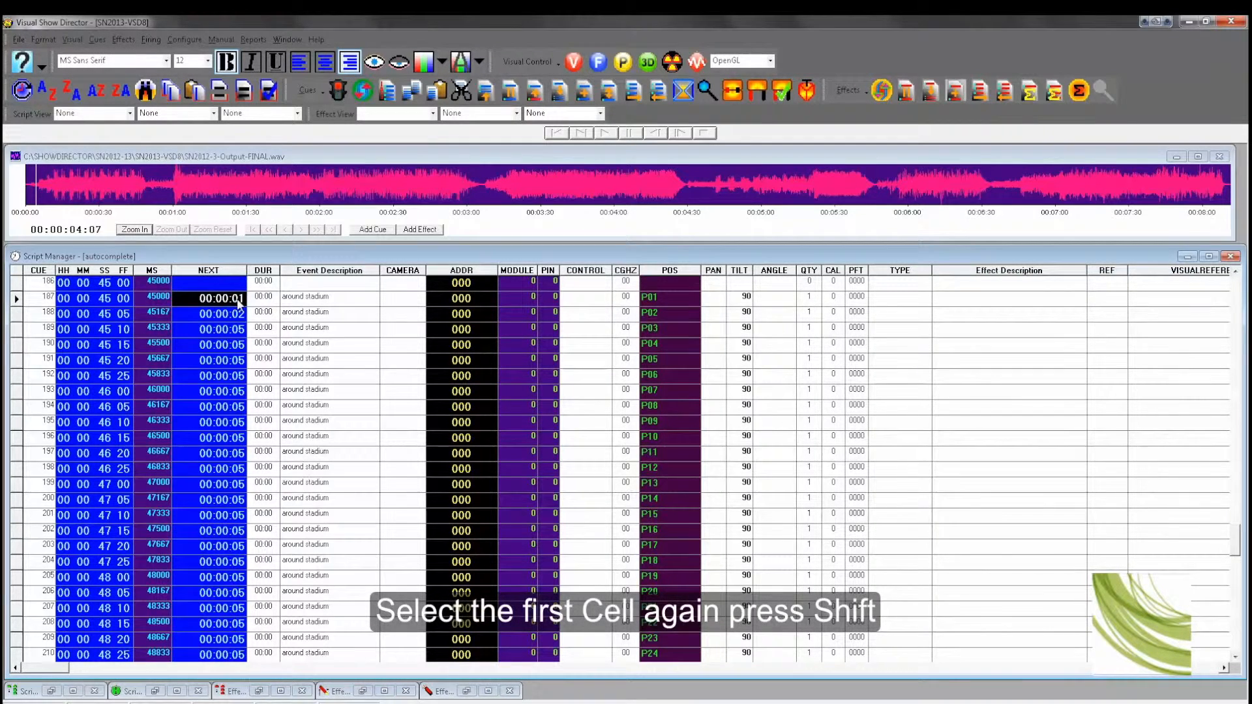
scroll(238, 304, down, 13)
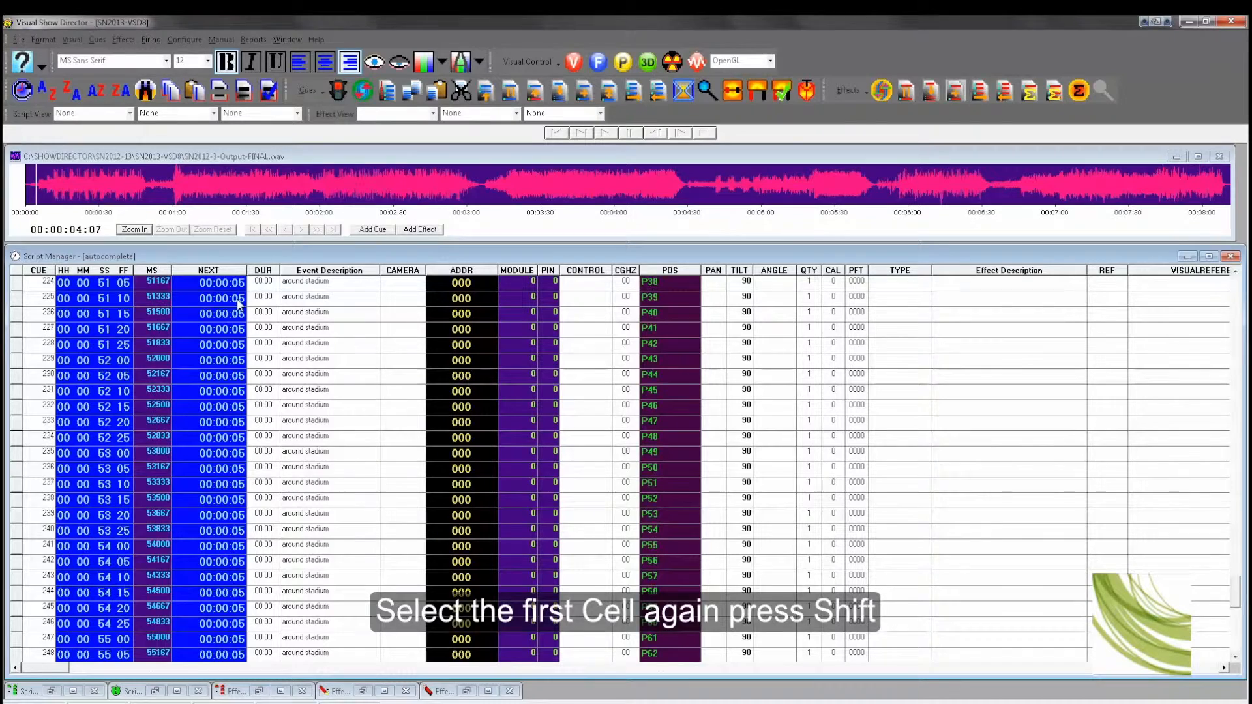
scroll(239, 304, down, 11)
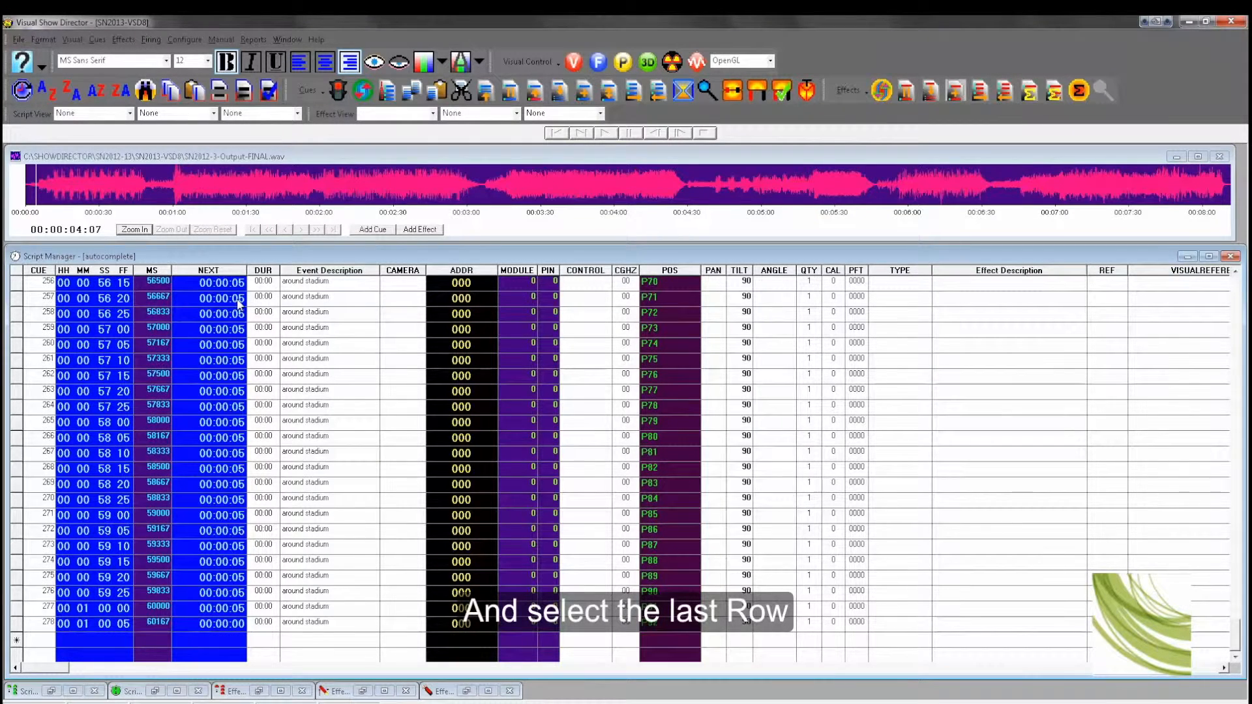
shift+click(16, 624)
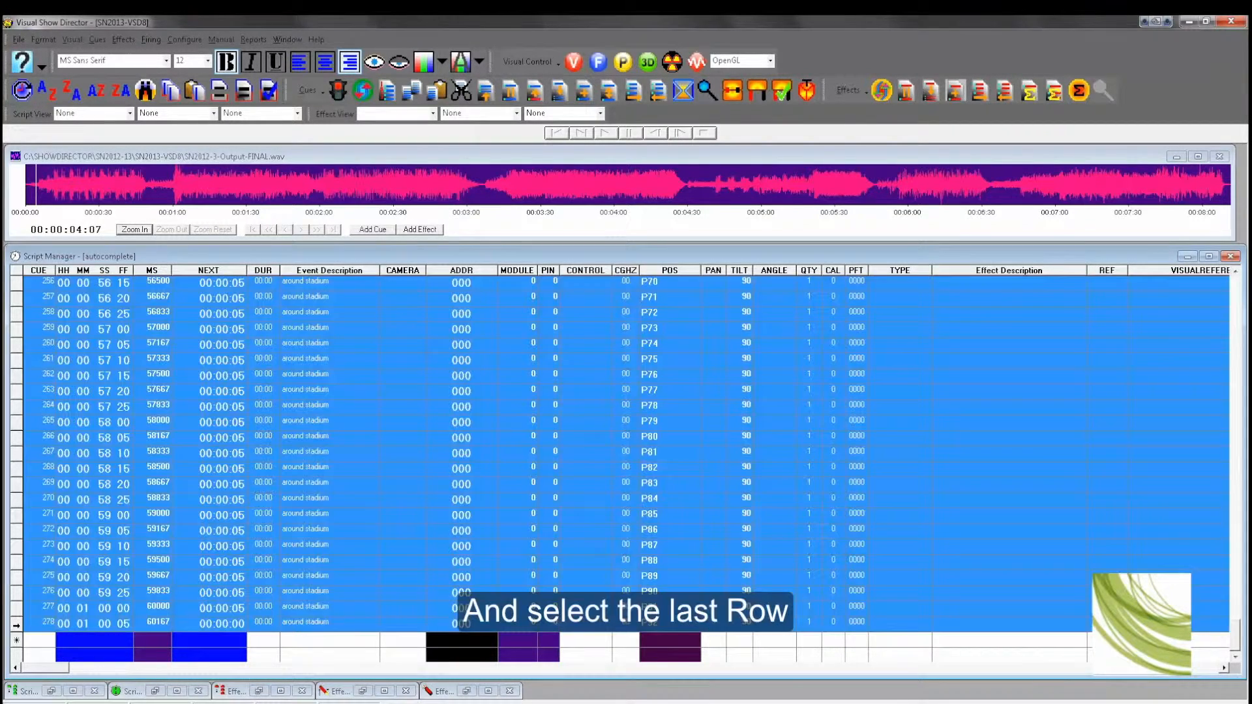
click(584, 93)
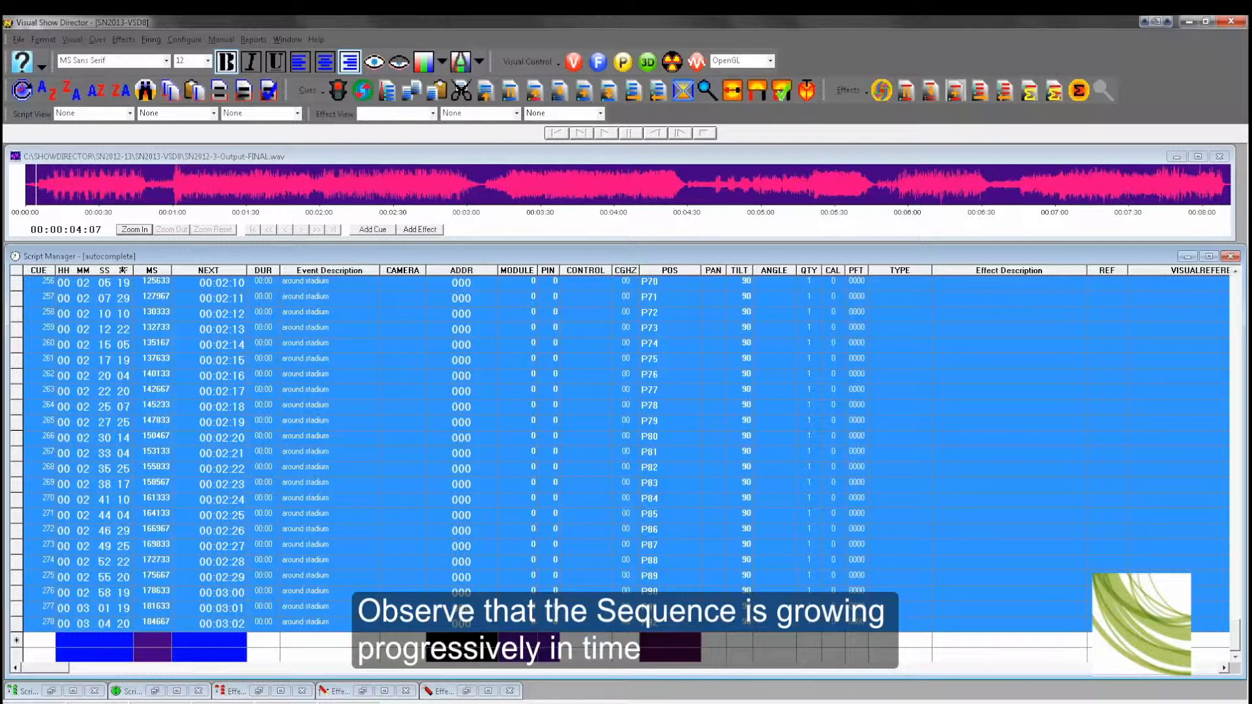
Step: Review the auto-completed cue times and zoom in on the waveform to examine the cue markers
scroll(218, 335, up, 3)
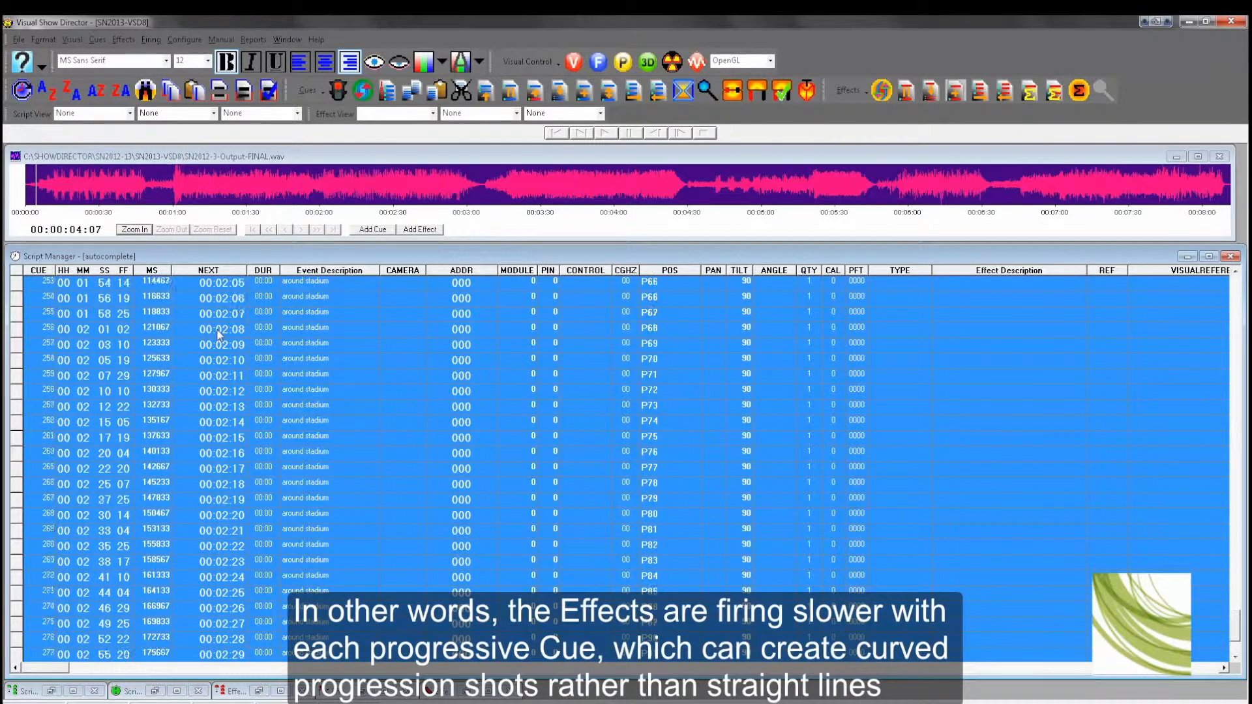
scroll(219, 335, up, 4)
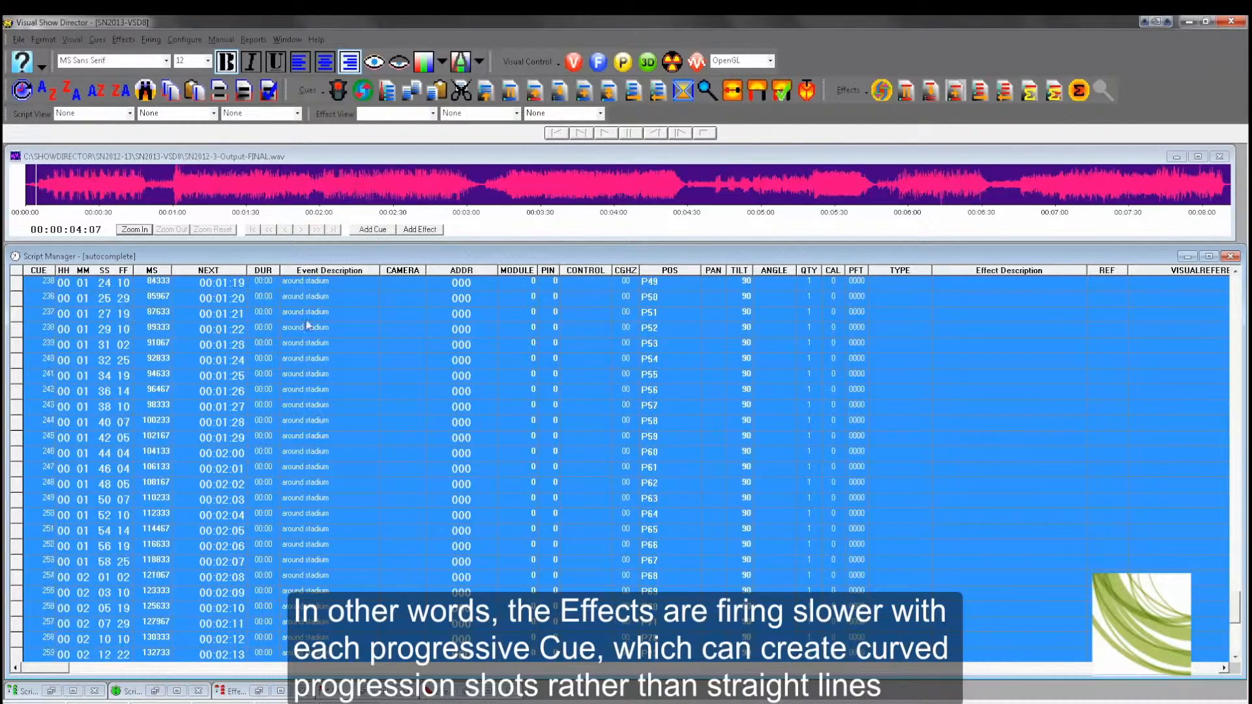
click(1236, 300)
click(1236, 300)
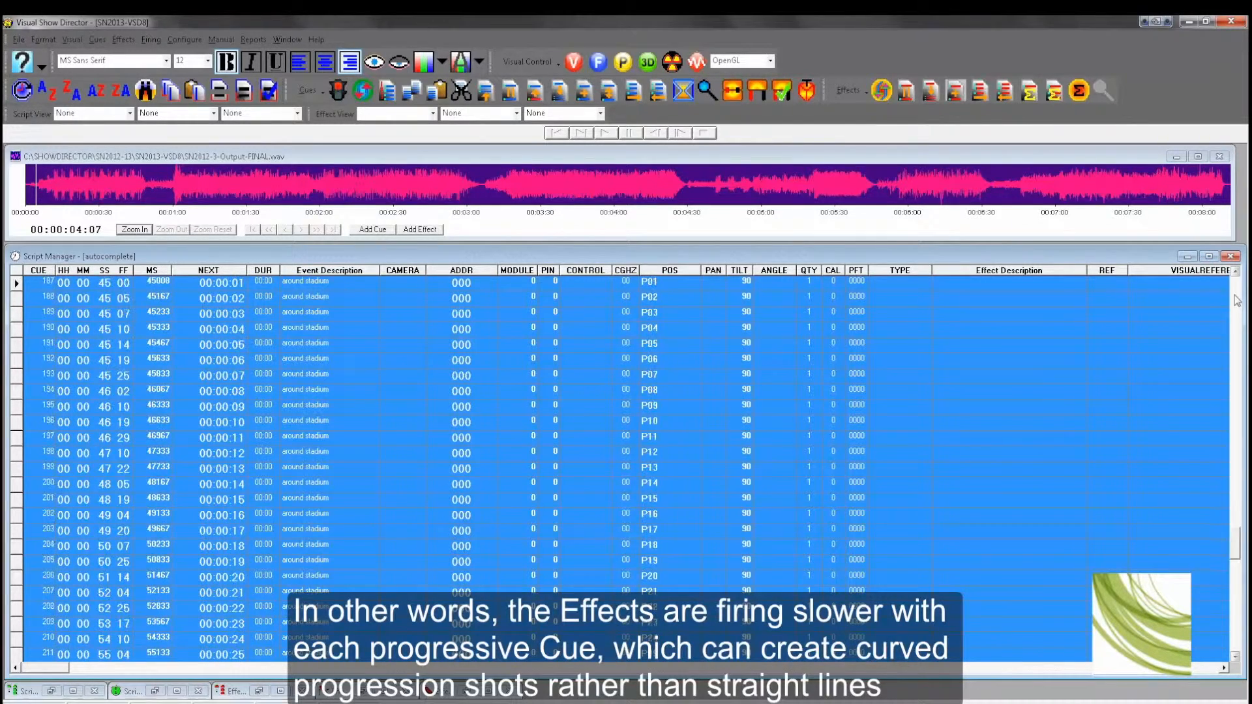
click(1236, 301)
scroll(425, 467, down, 7)
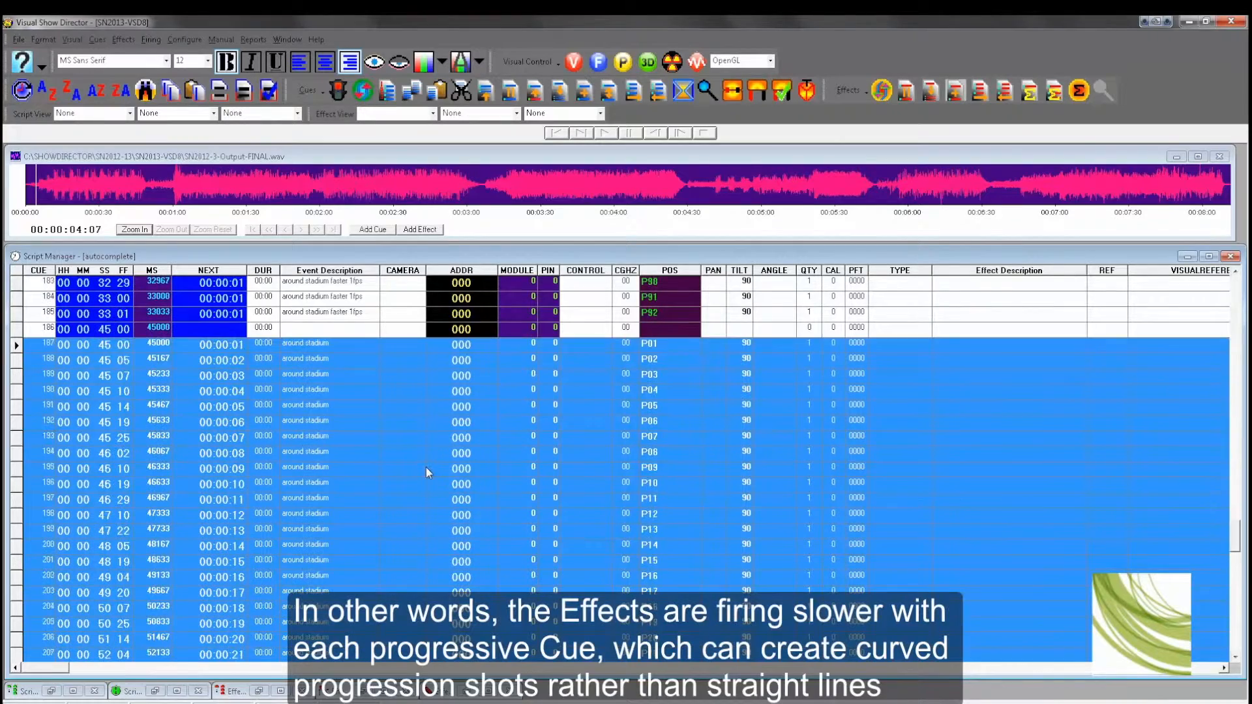
click(123, 345)
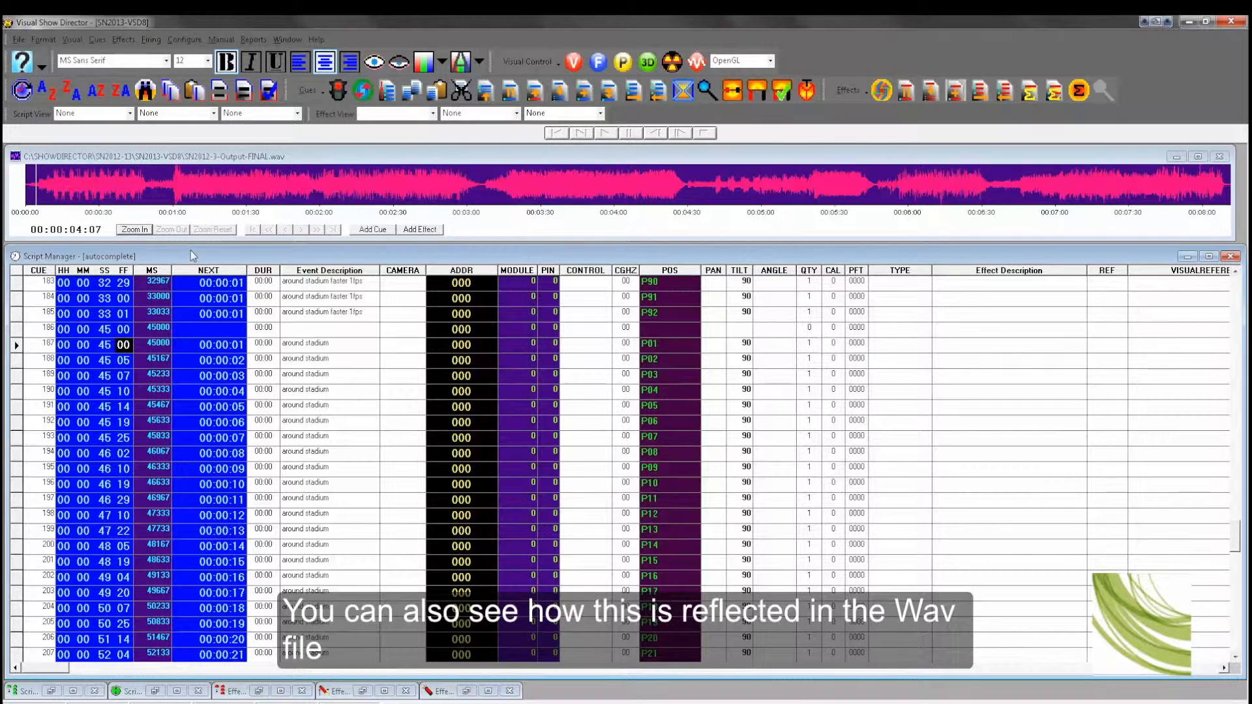
key(F5)
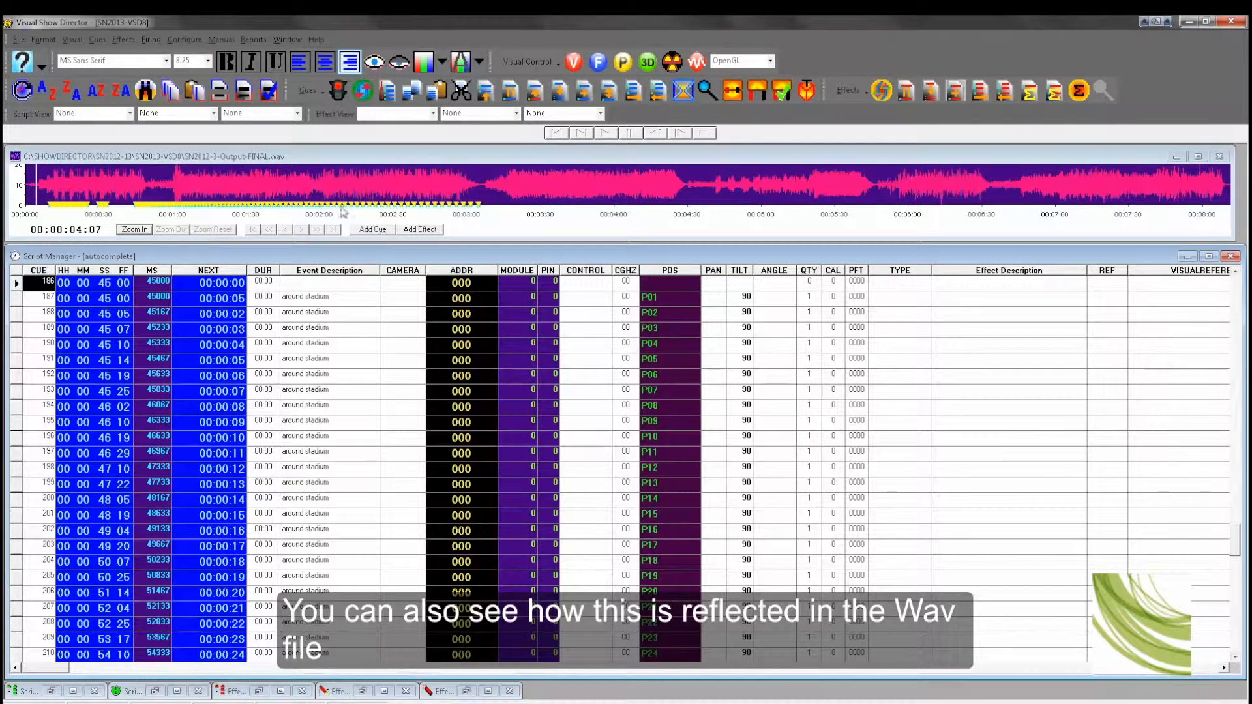
click(131, 229)
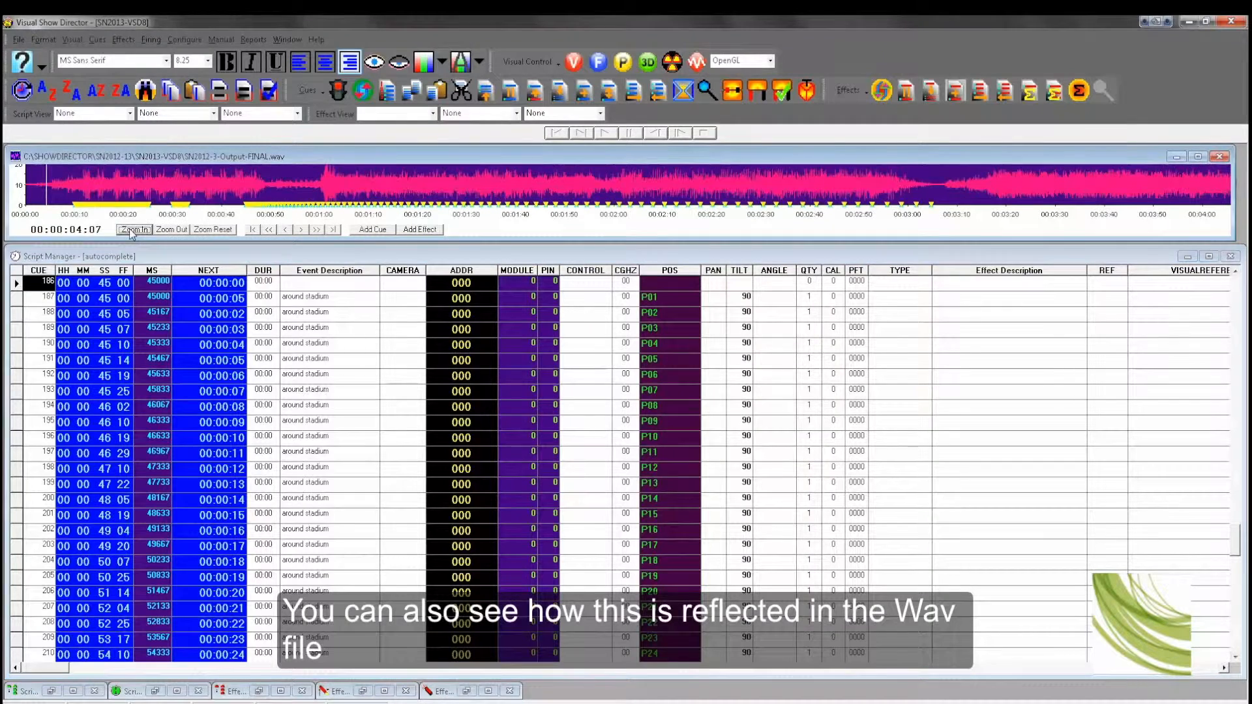
click(131, 229)
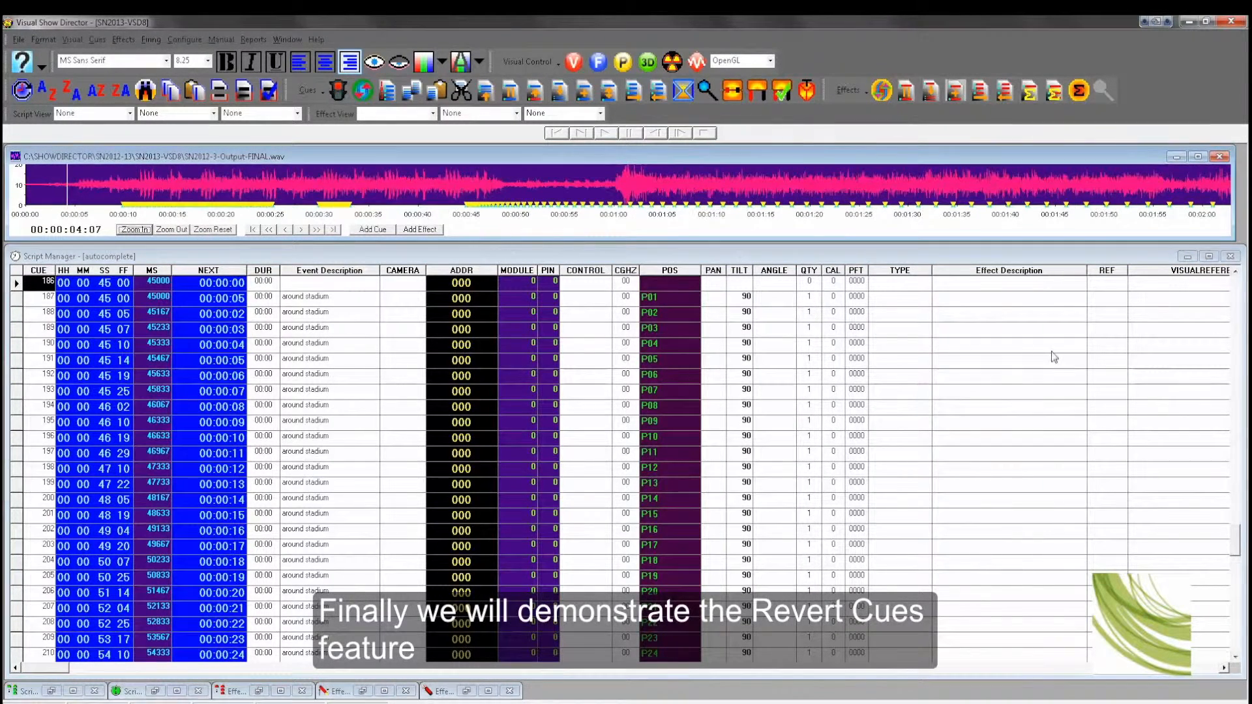
Step: Add a new cue at 03:10 at the script's end and paste the copied sequence starting there
drag(1237, 549, 1216, 655)
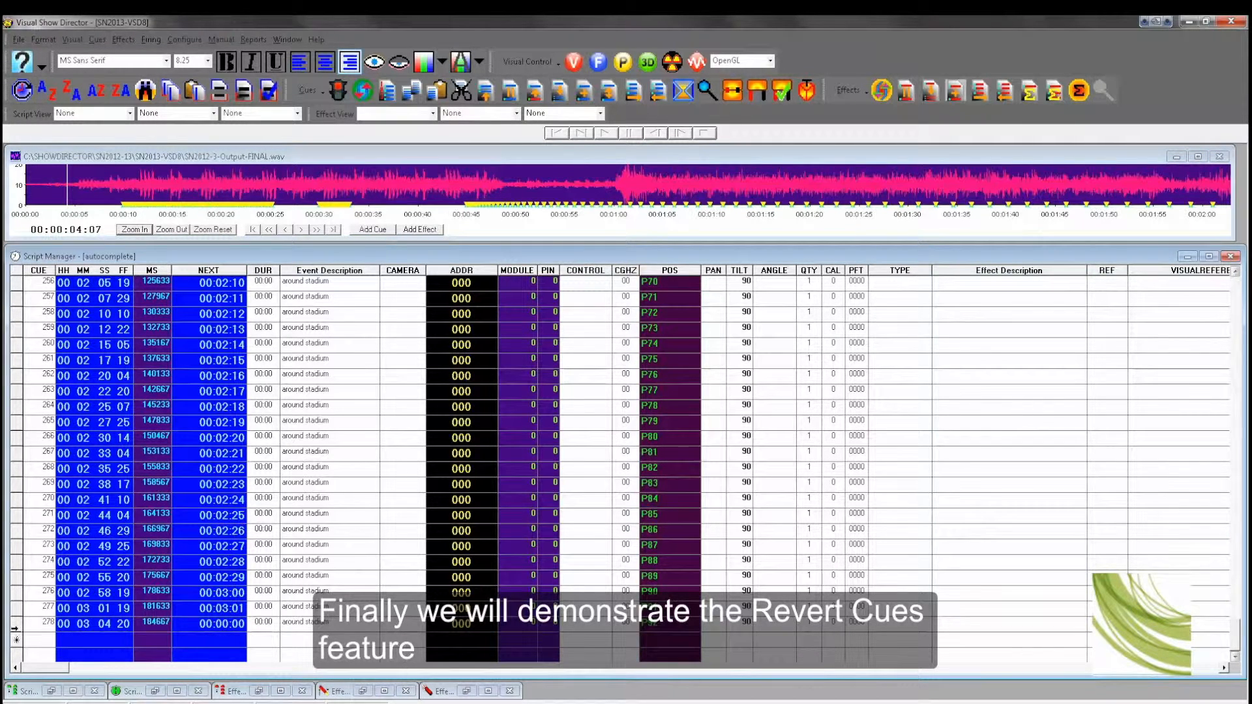
click(83, 641)
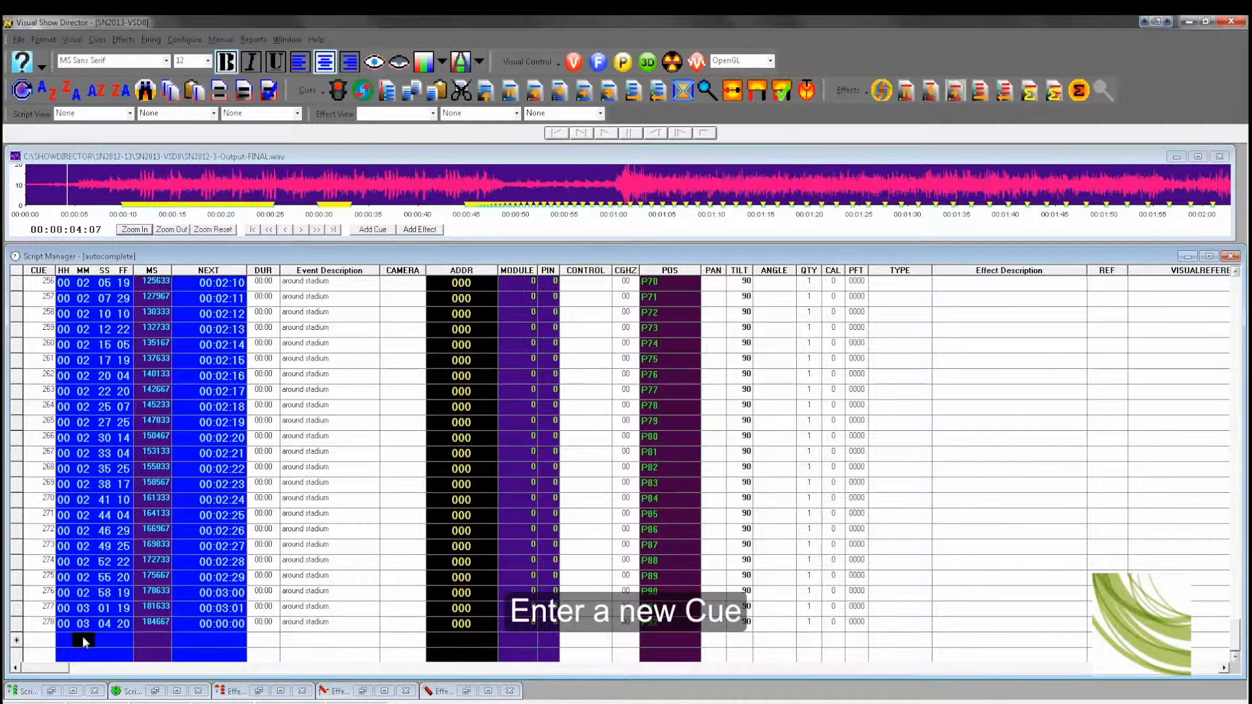
text(03)
click(107, 627)
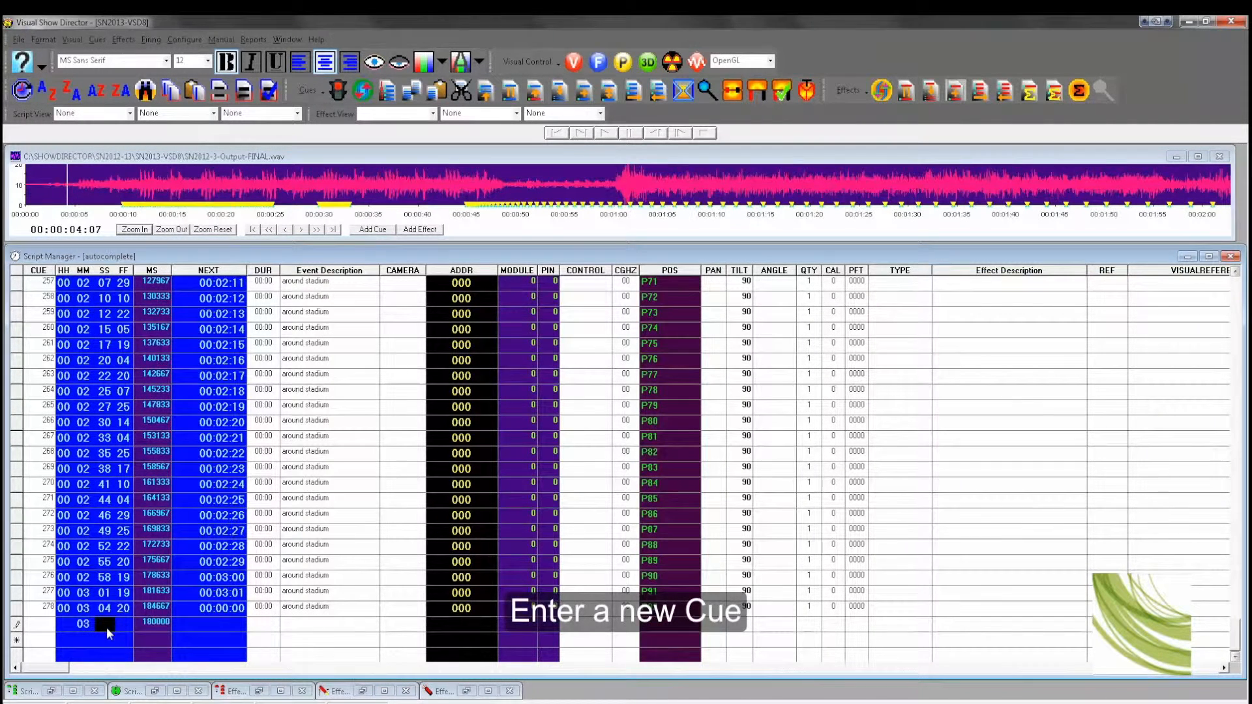
text(10)
key(Return)
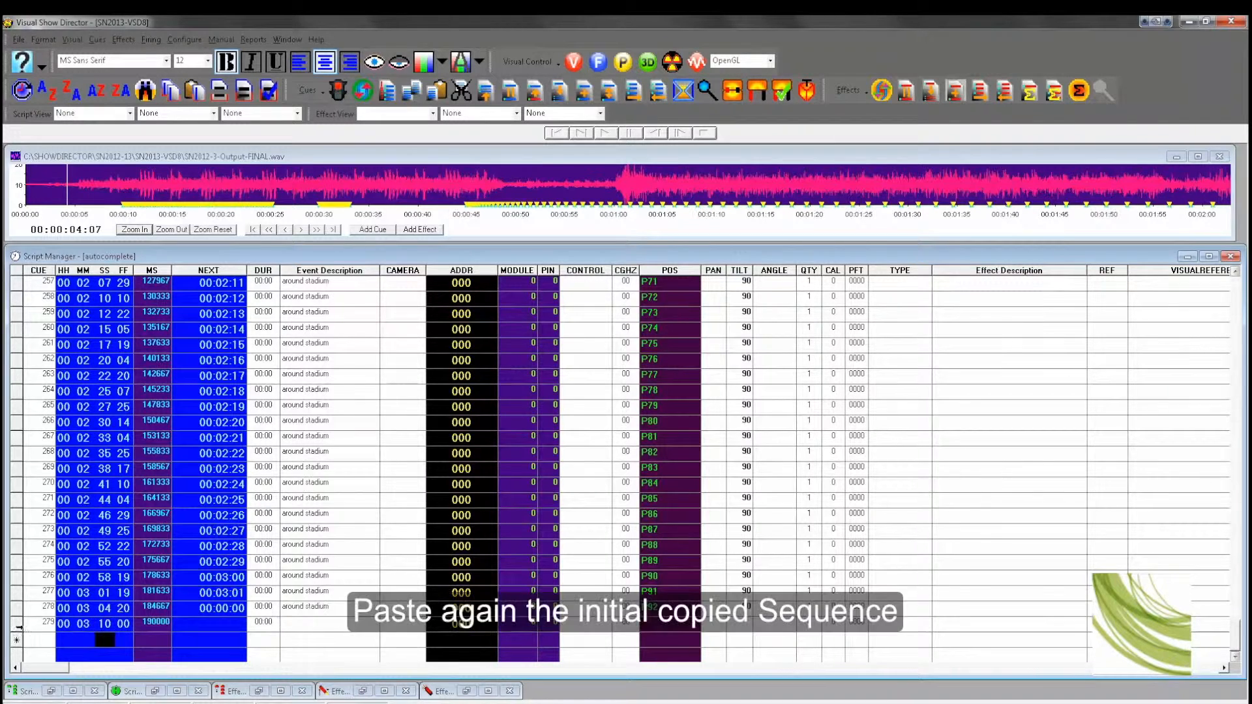
click(16, 624)
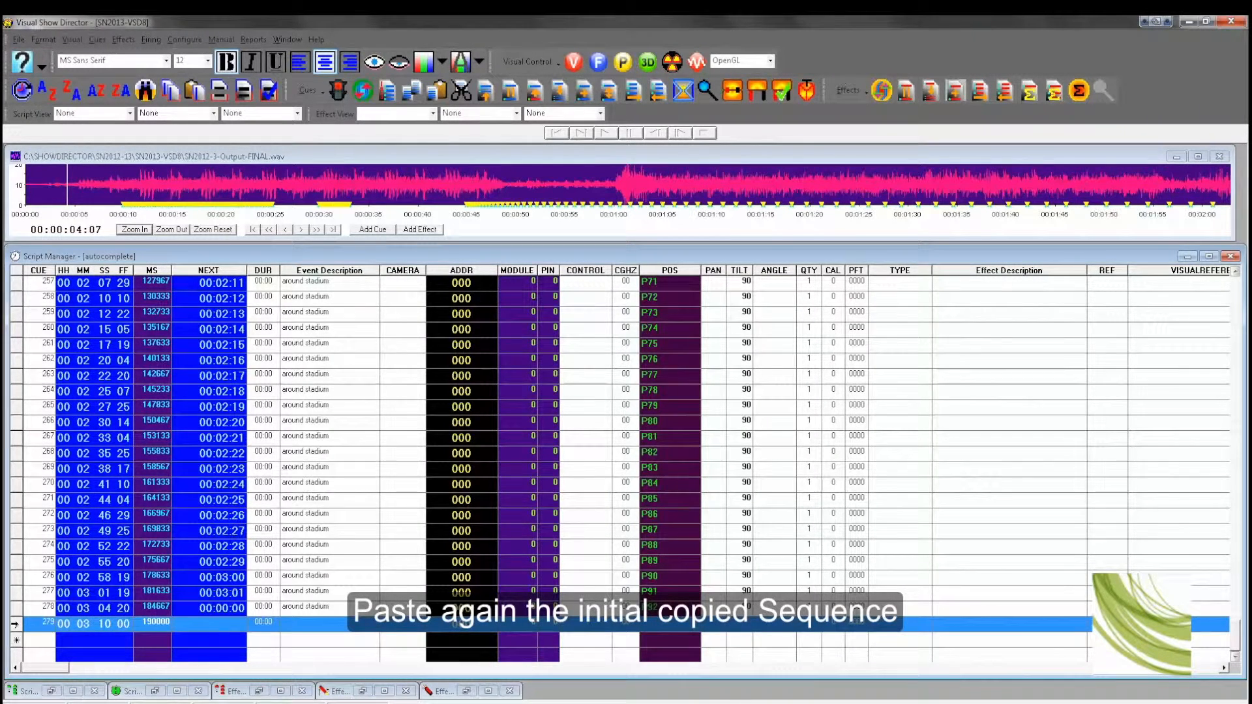
key(ctrl+v)
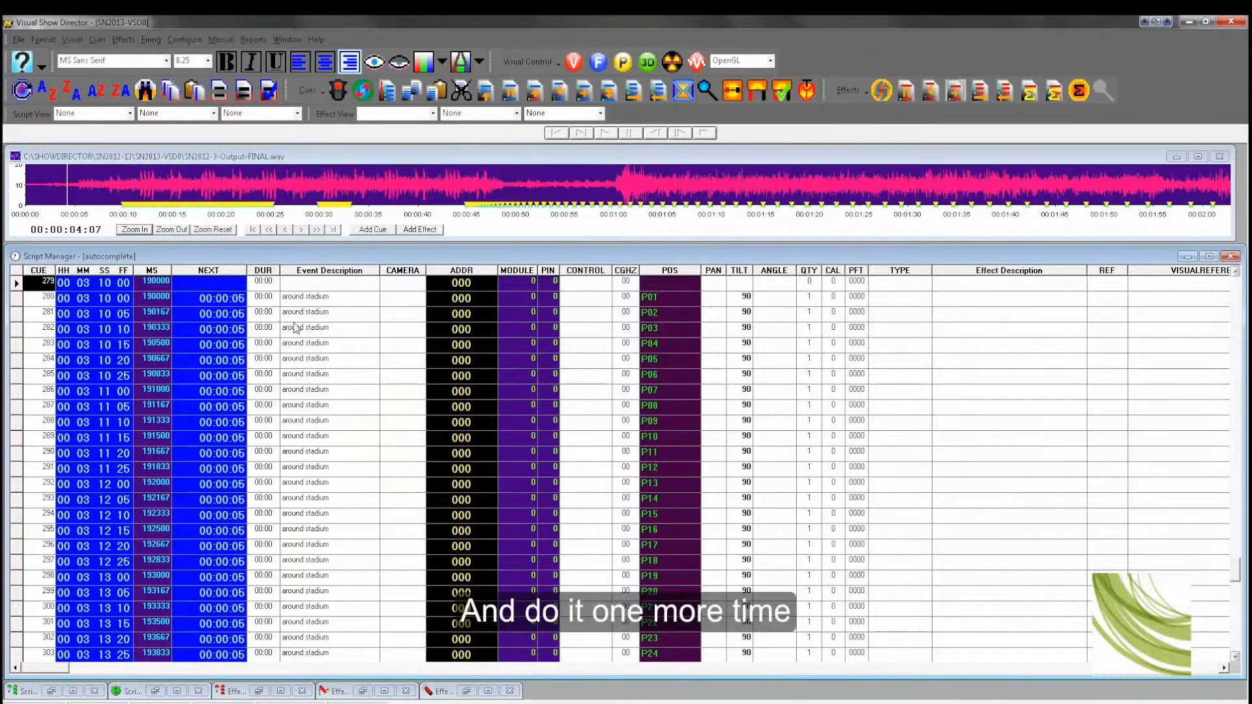
Step: Add another new cue at the end of the script and paste the copied sequence starting there
scroll(358, 476, down, 10)
scroll(358, 475, down, 2)
drag(1234, 620, 1235, 659)
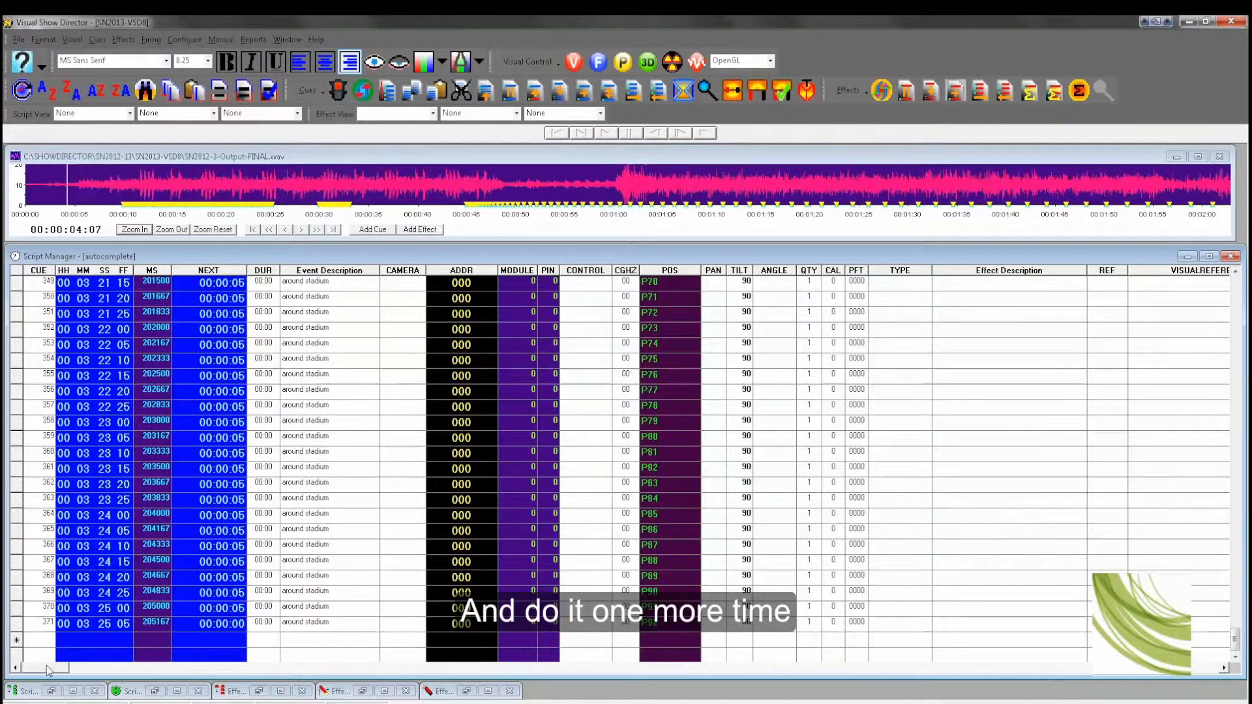
click(77, 639)
text(3)
key(Tab)
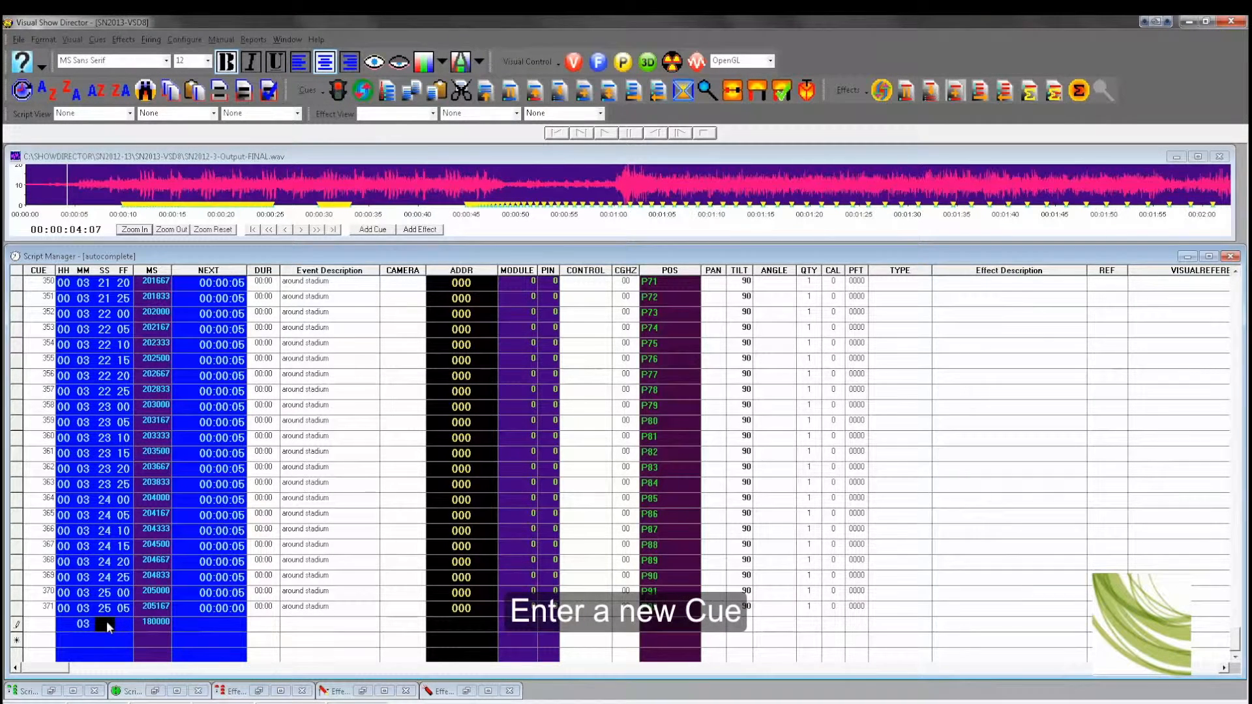
text(30)
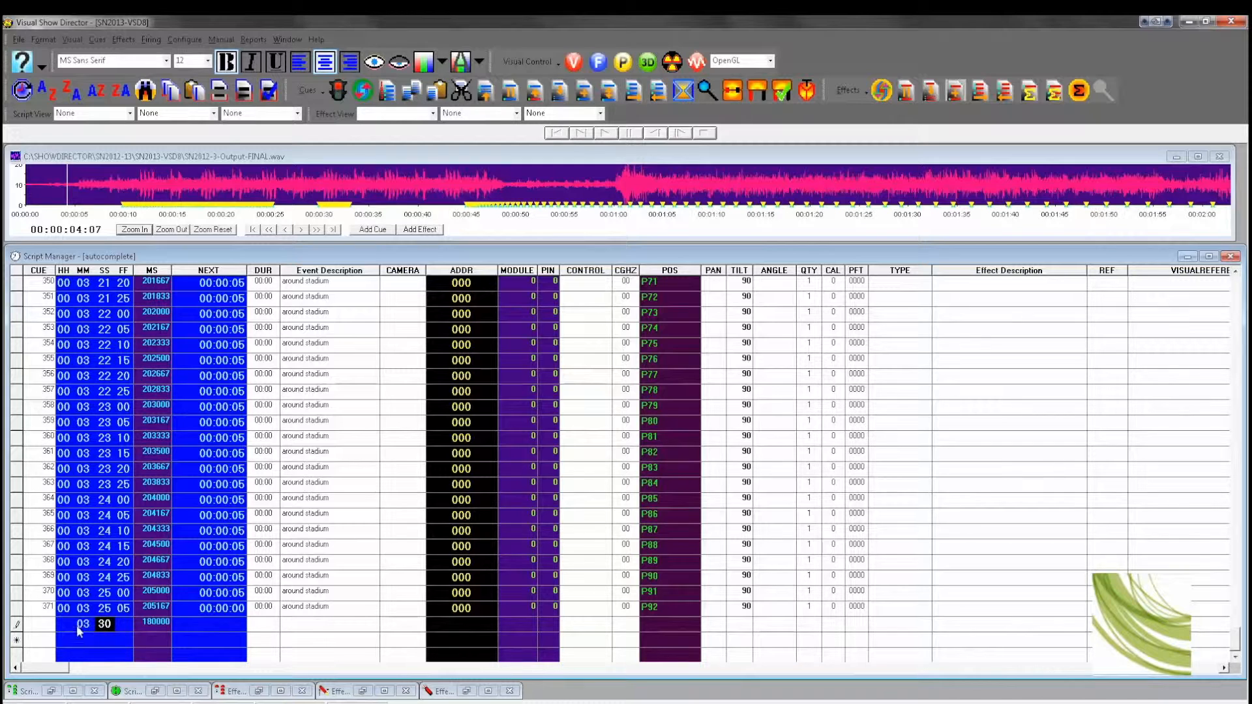
double_click(105, 624)
text(25)
click(126, 623)
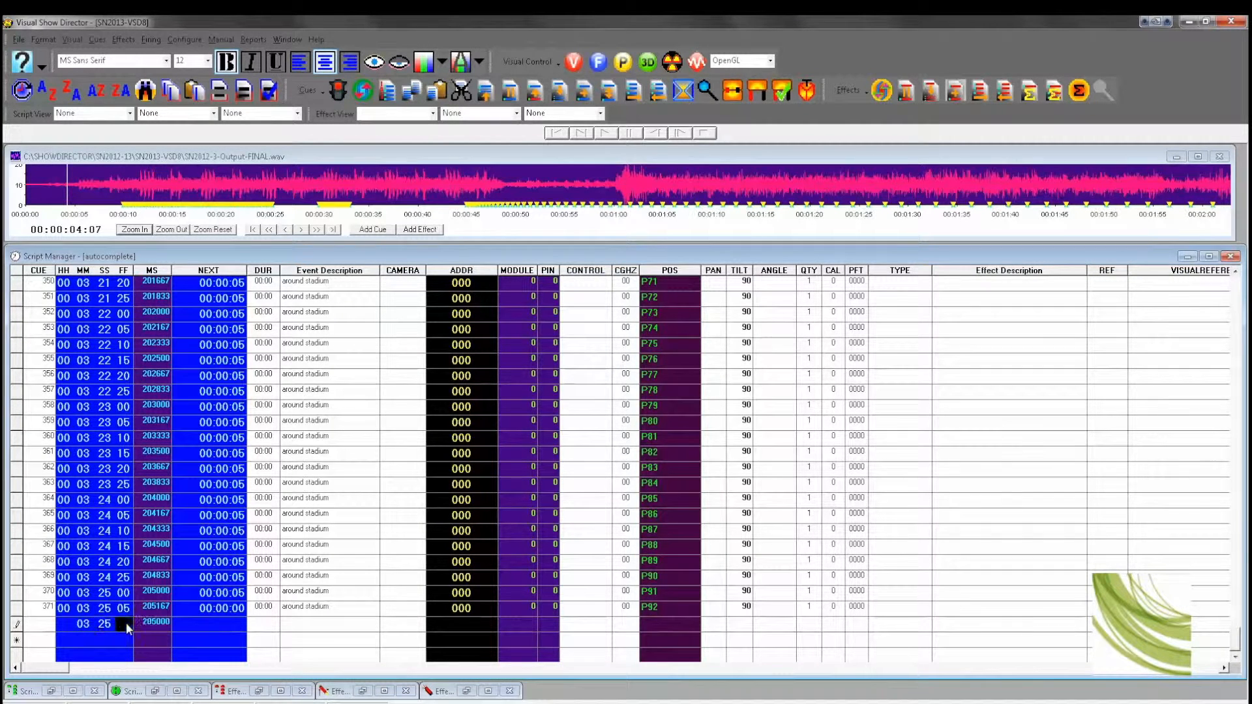
click(13, 623)
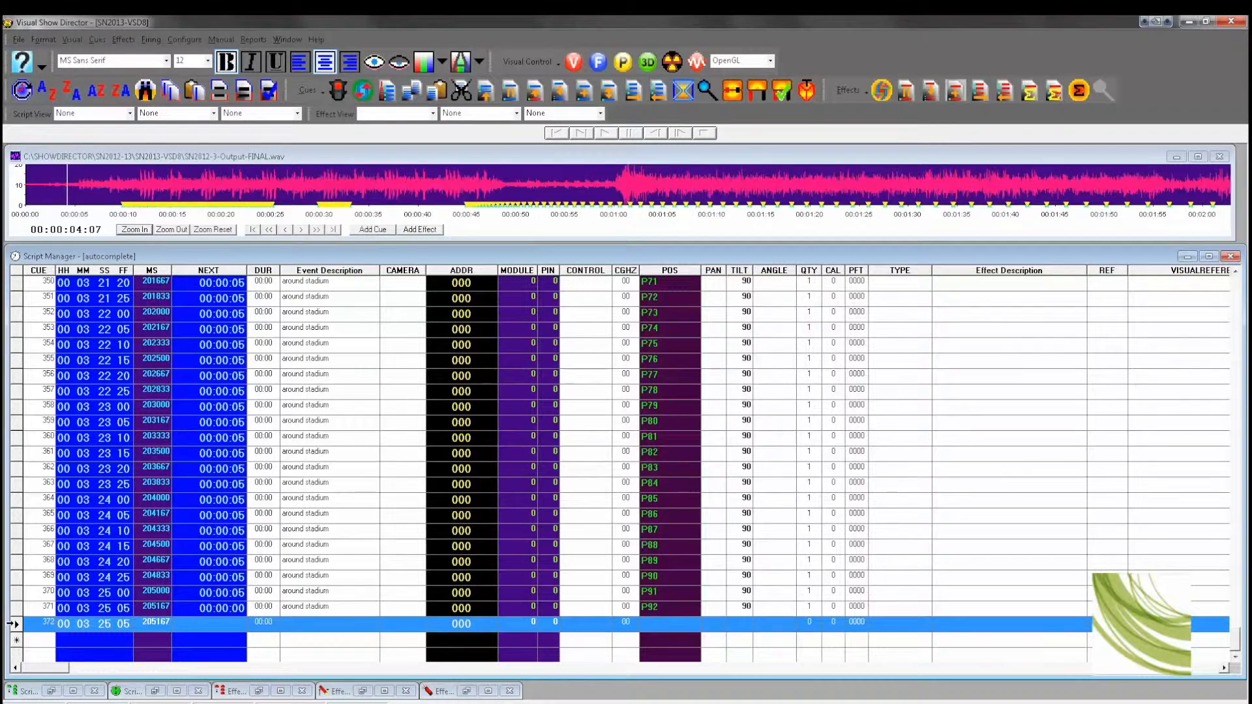
key(ctrl+v)
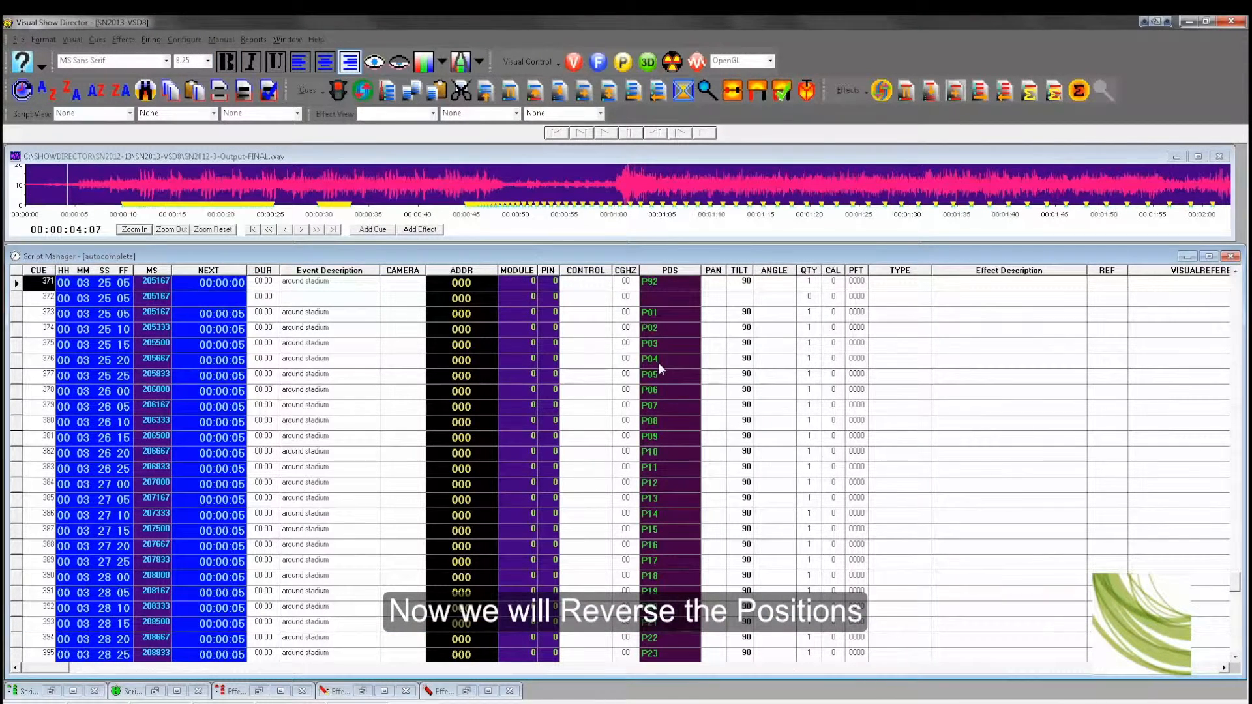
Step: Select the pasted cue sequence from its first cue through the last cue and reverse the selected cues' order
click(669, 315)
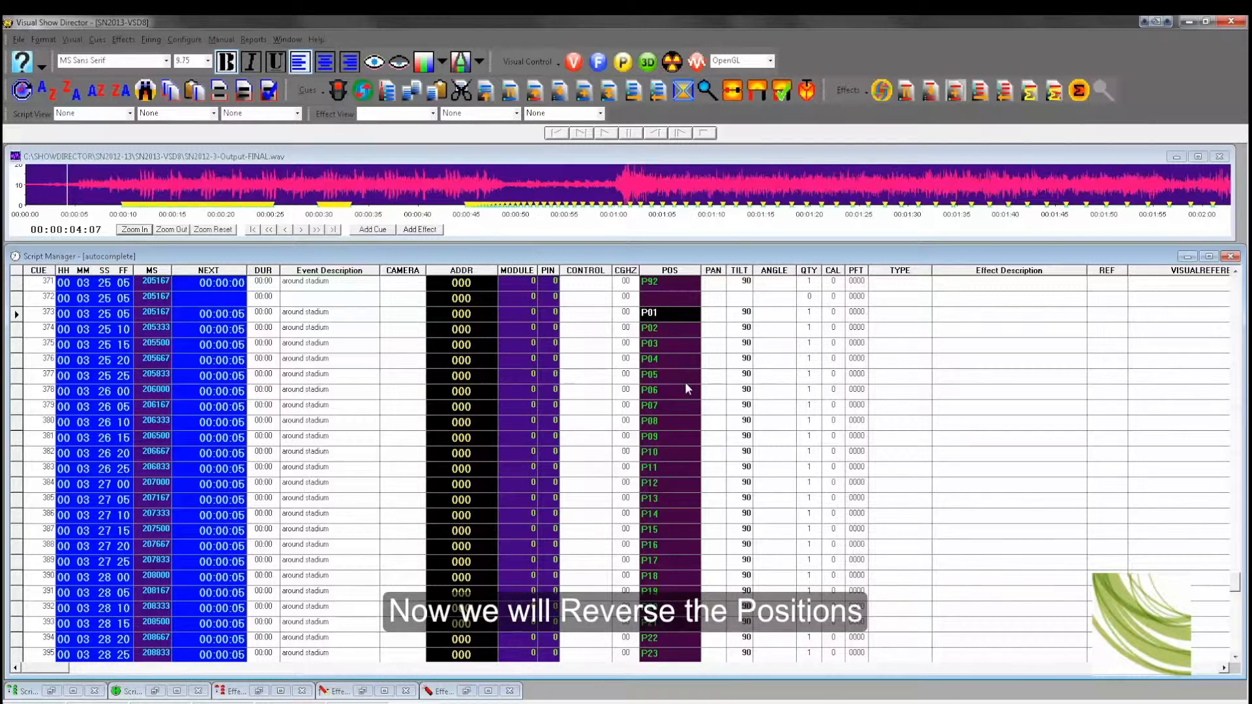
scroll(686, 385, down, 9)
scroll(686, 385, down, 14)
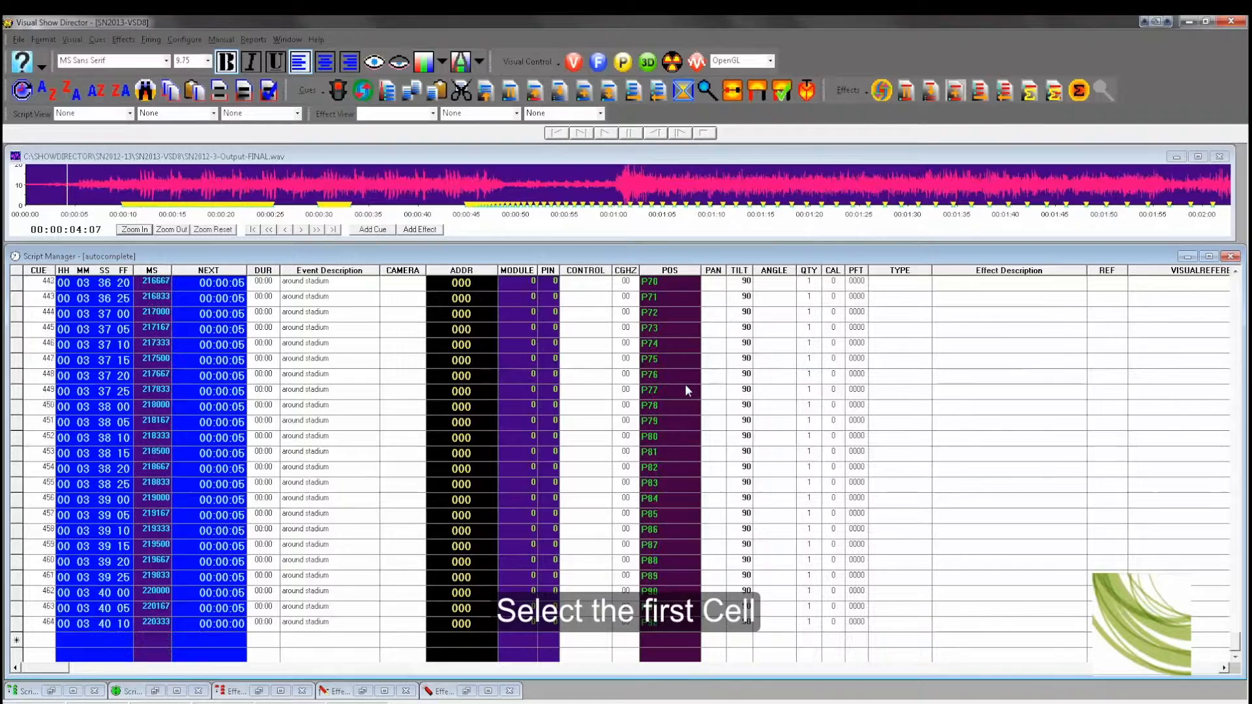
shift+click(15, 624)
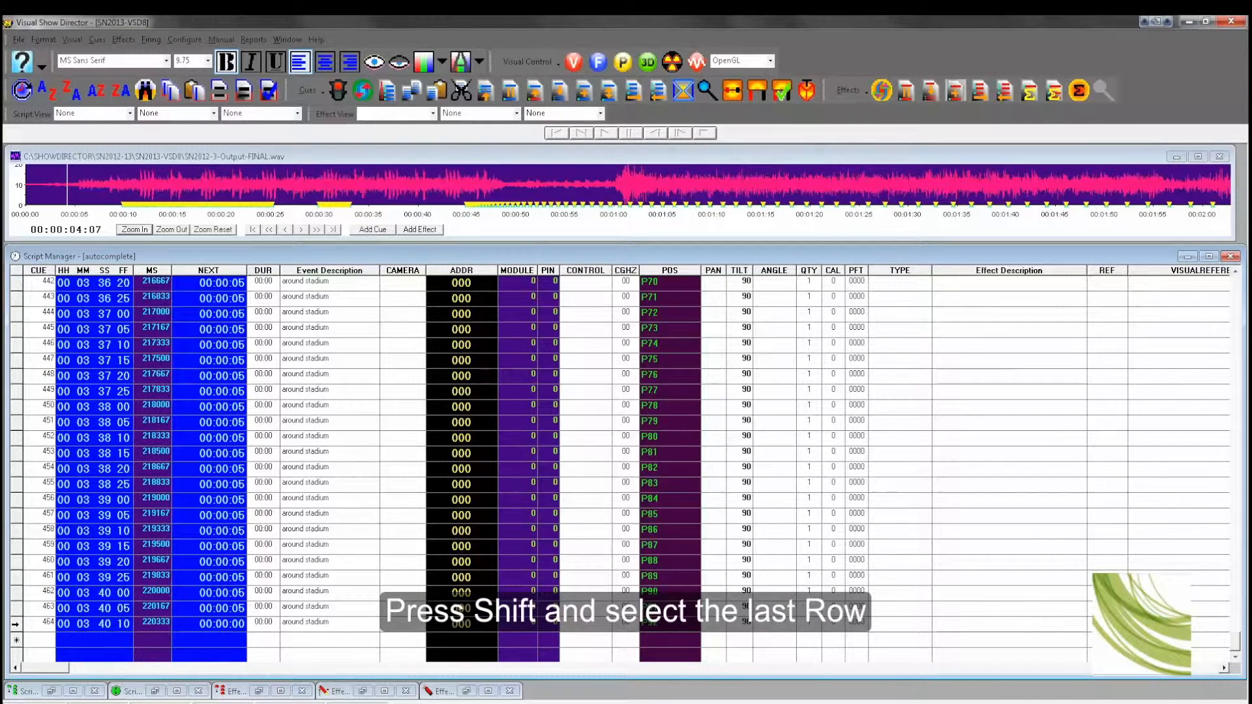
shift+click(16, 624)
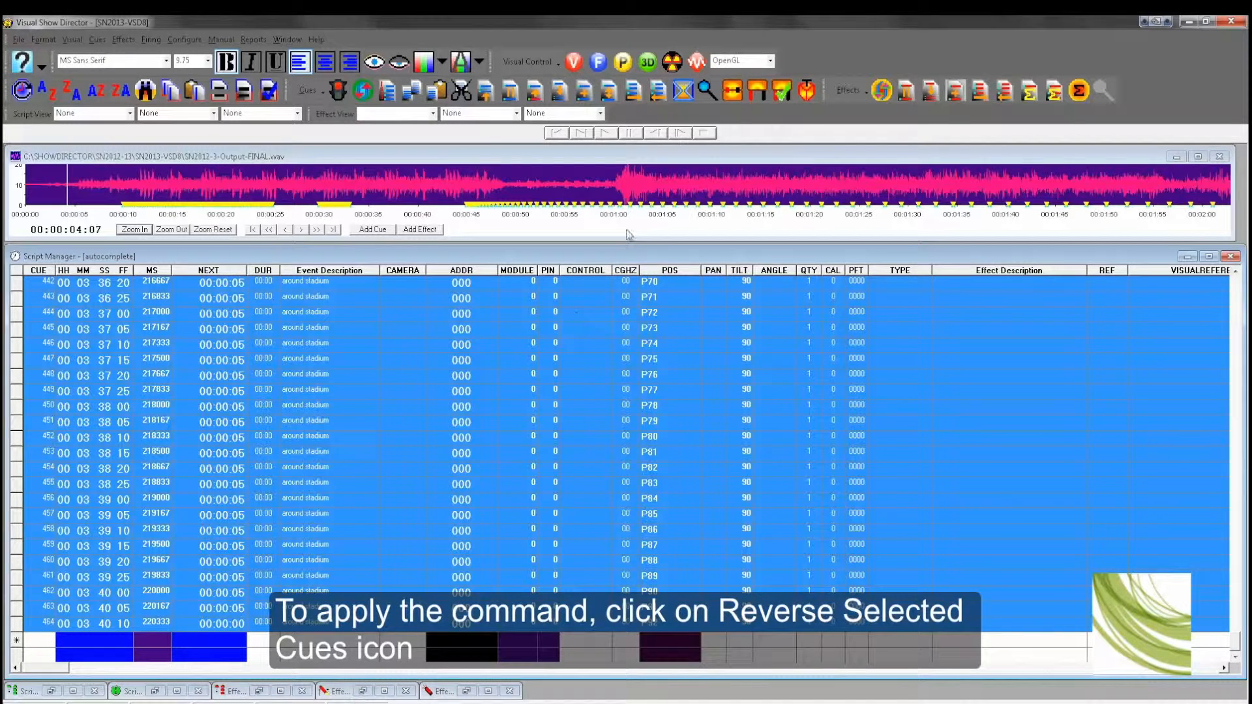
click(607, 95)
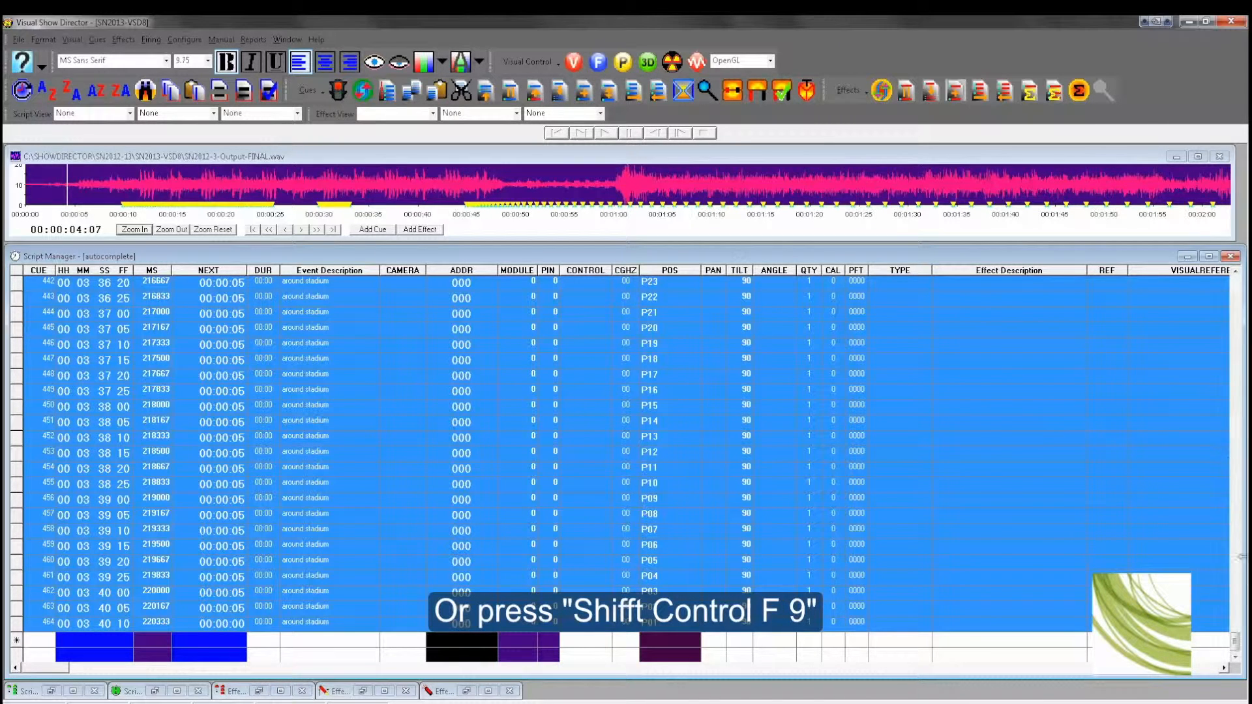
key(ctrl+shift+F9)
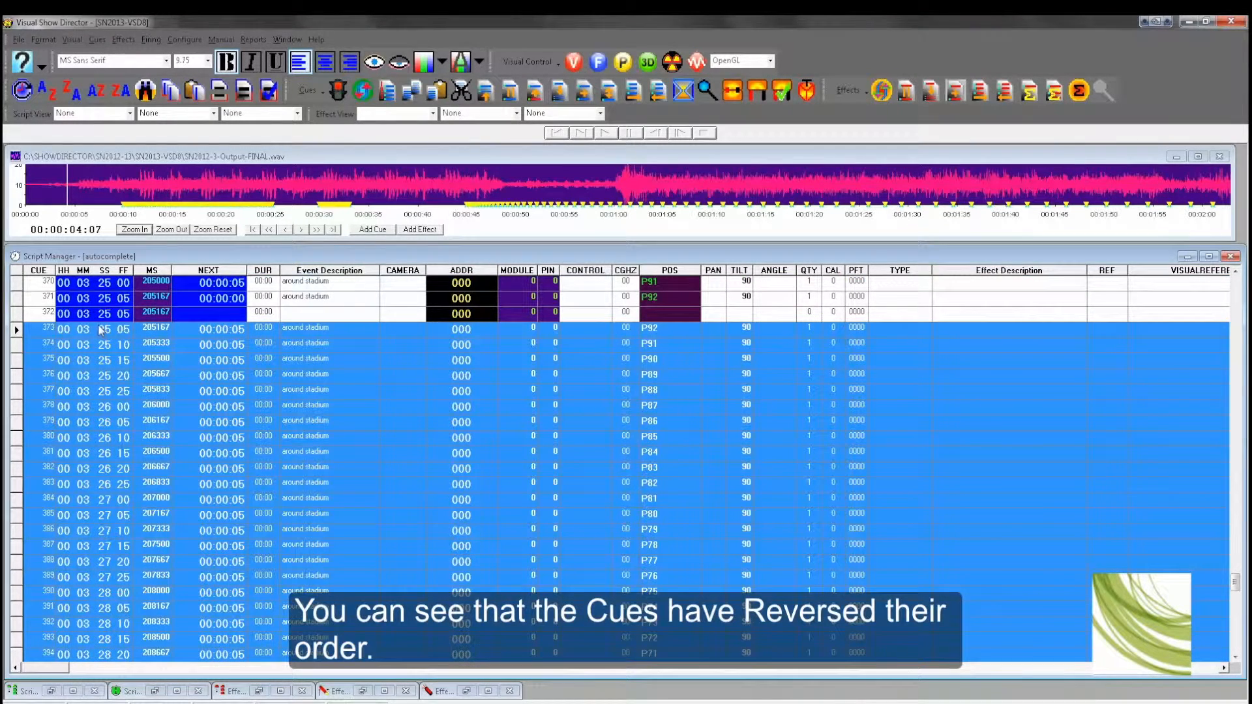
Step: Delete the two extra cues between the original sequence and the reversed sequence
click(16, 315)
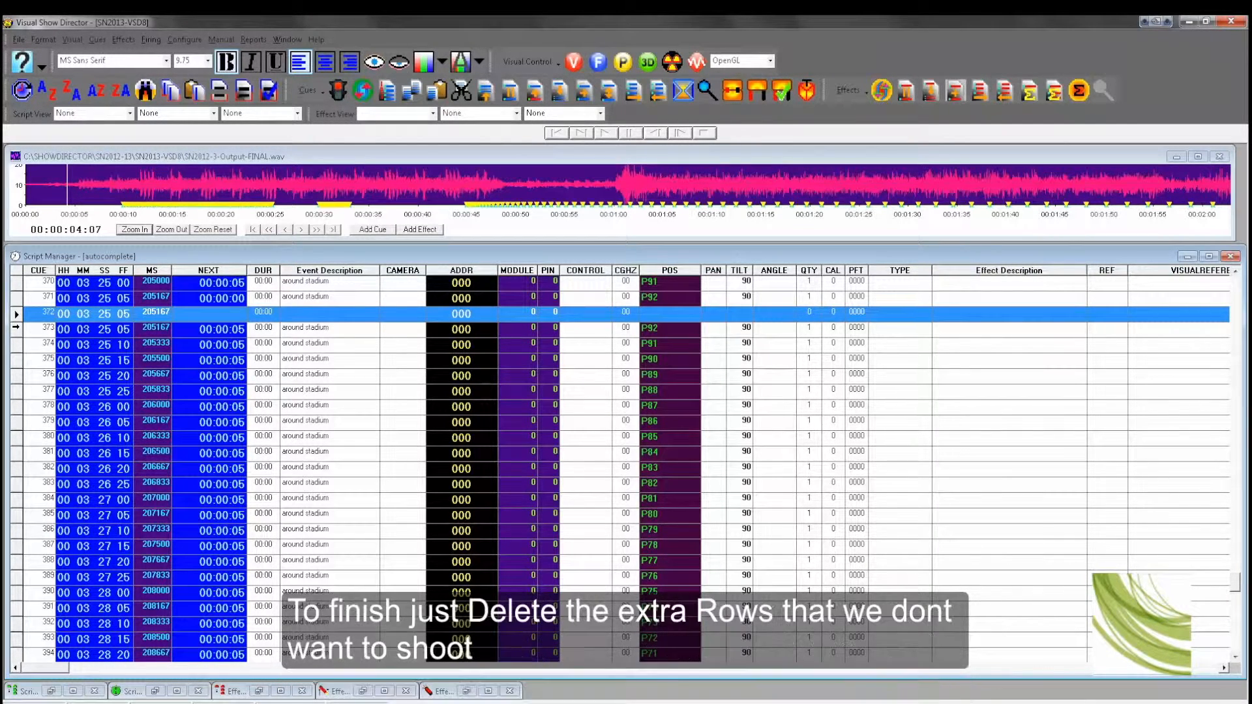
ctrl+click(15, 327)
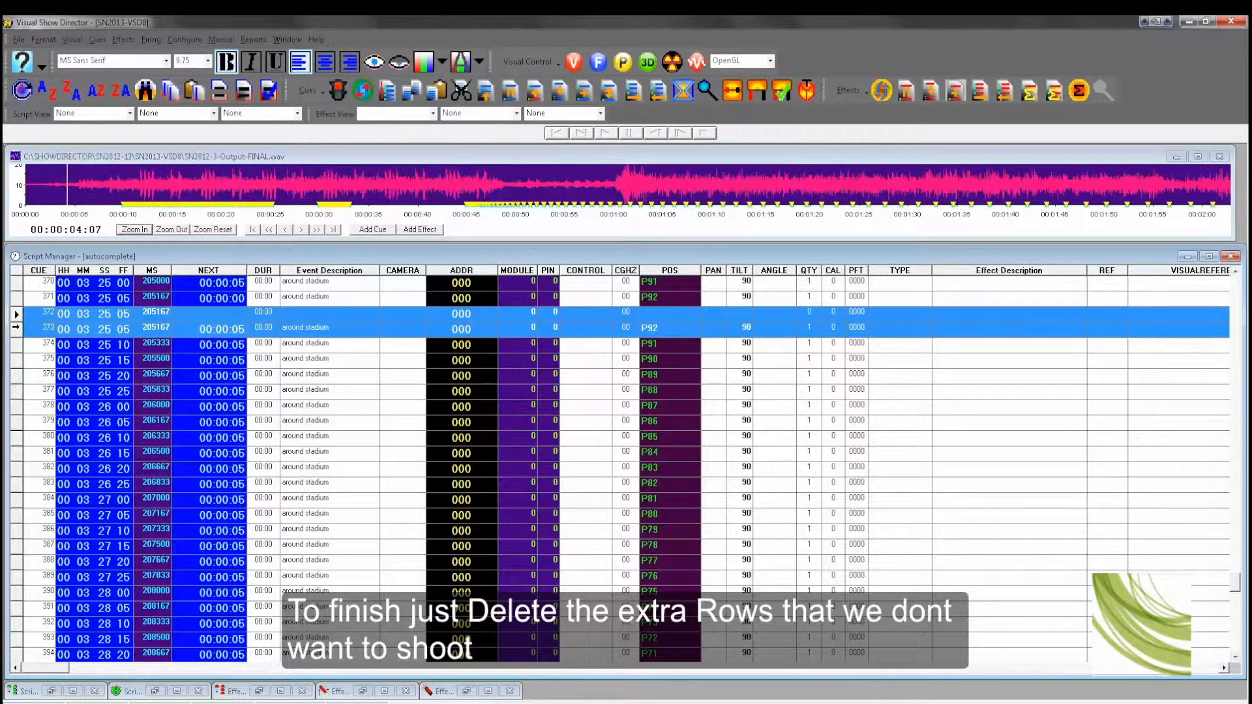
key(Delete)
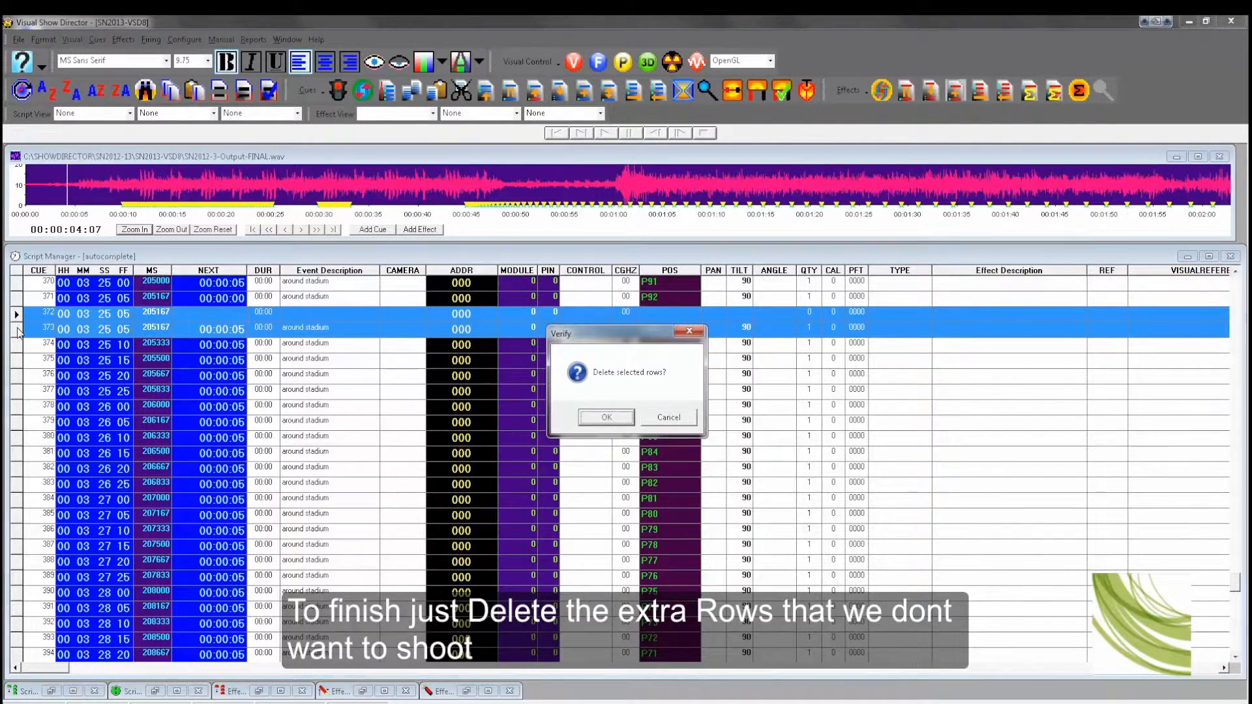
key(Return)
scroll(615, 352, up, 5)
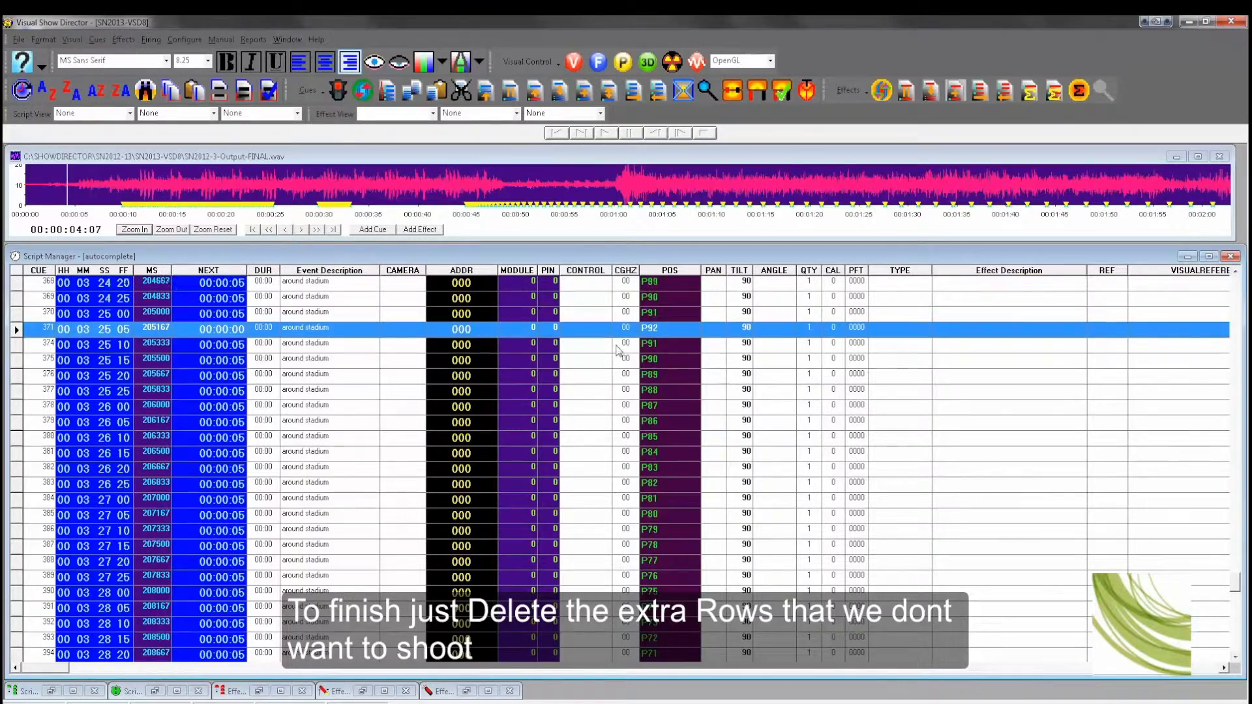
click(666, 350)
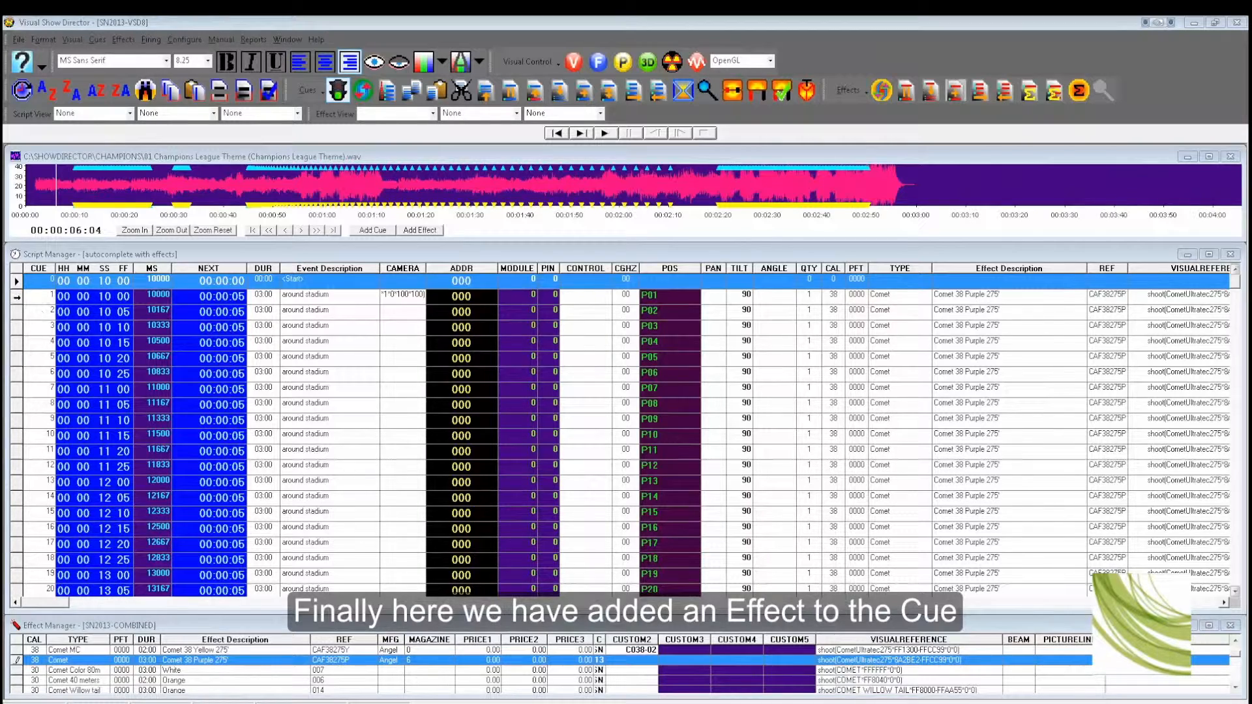
Step: Preview the finished show in the 3D viewer by jumping to several points along the soundtrack waveform
click(17, 298)
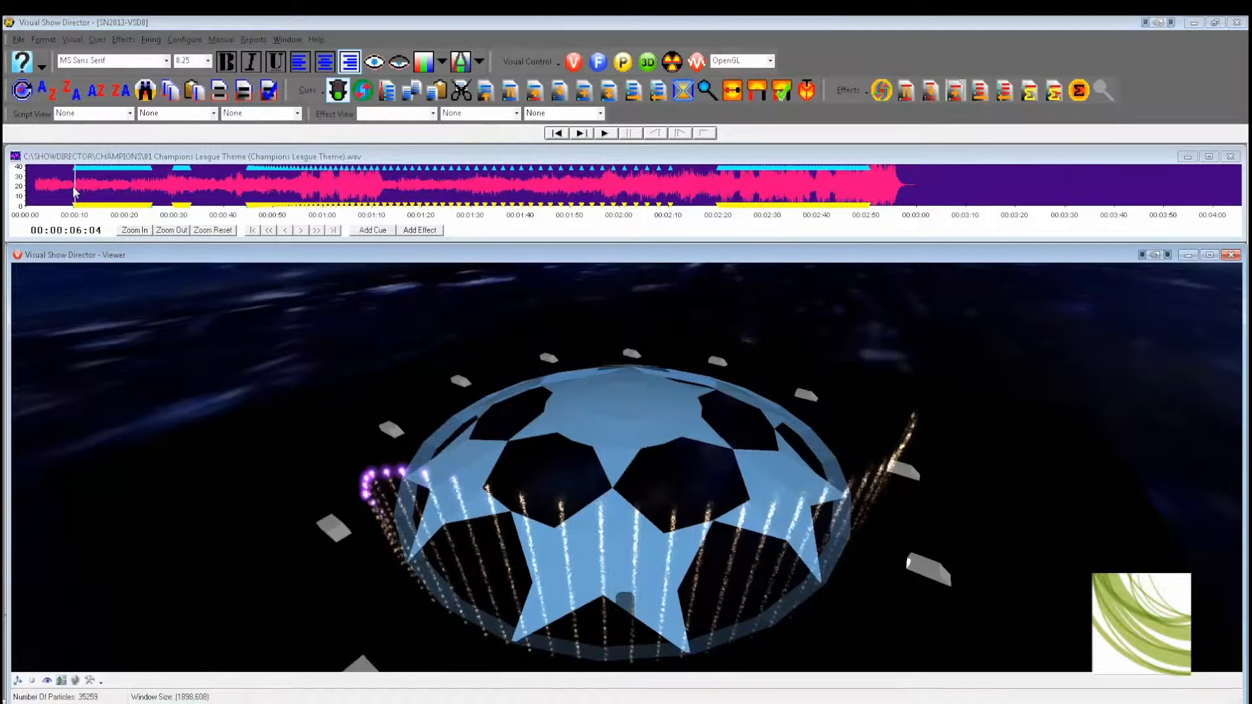
click(72, 190)
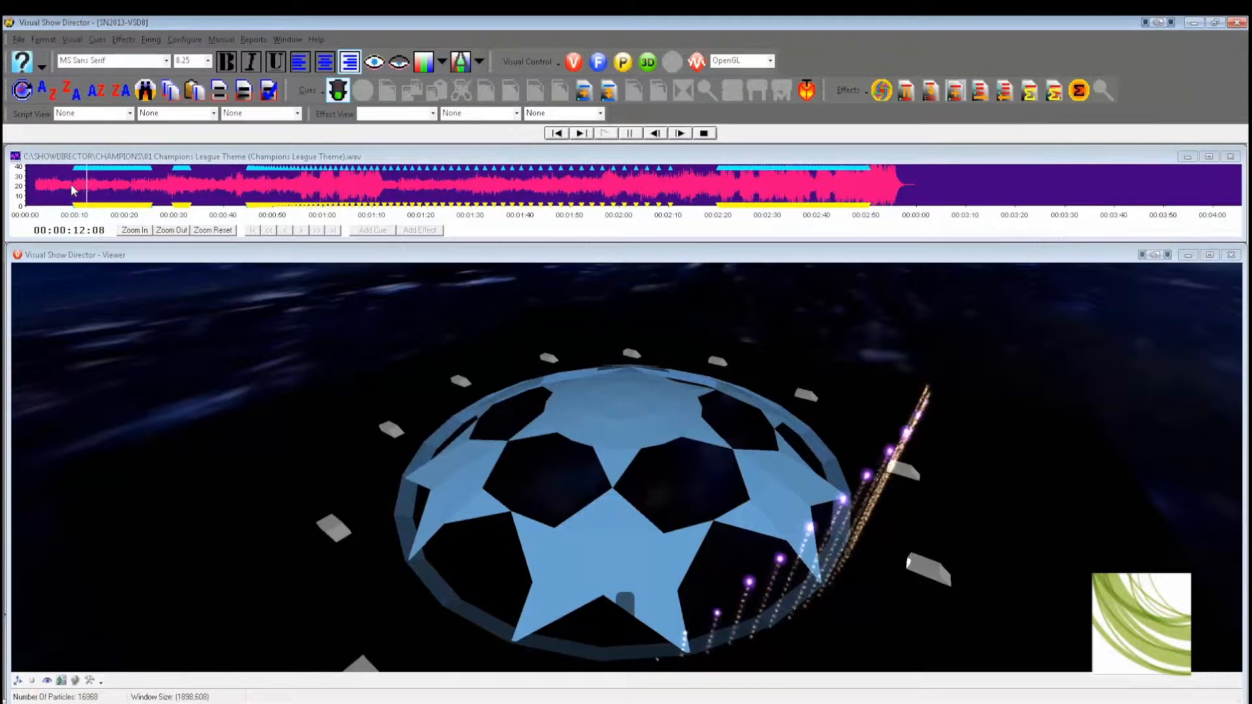
click(170, 182)
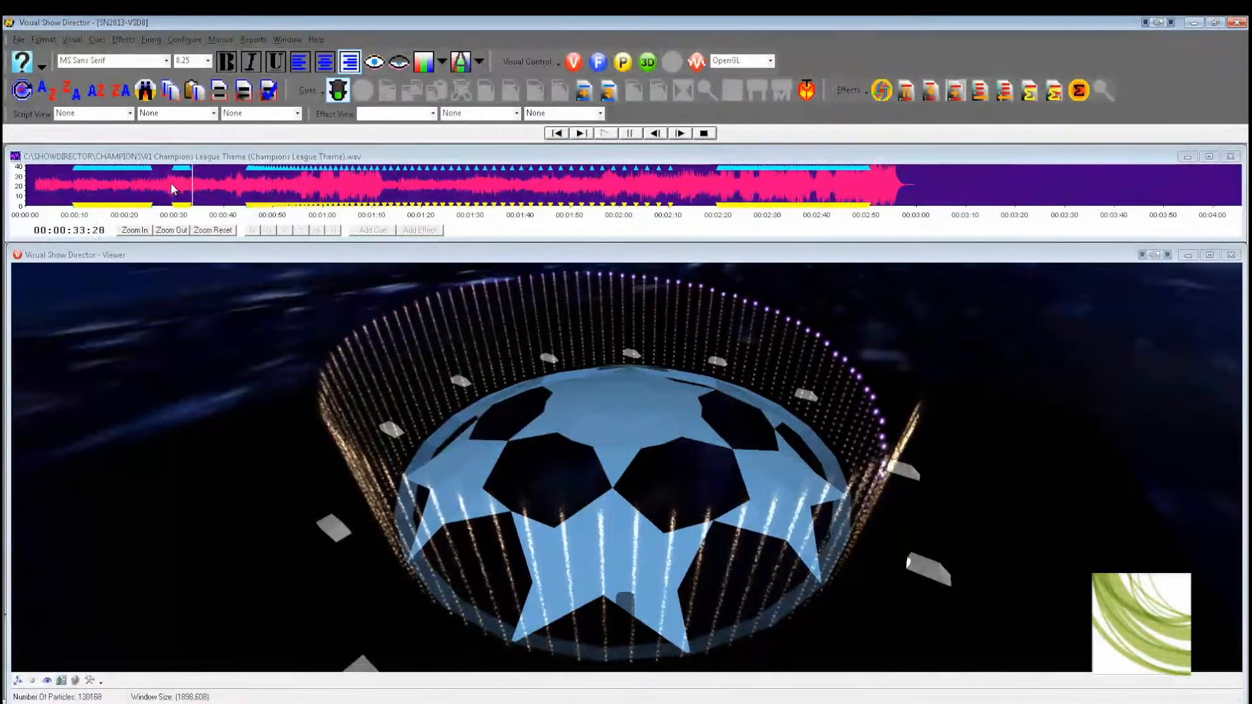
click(171, 184)
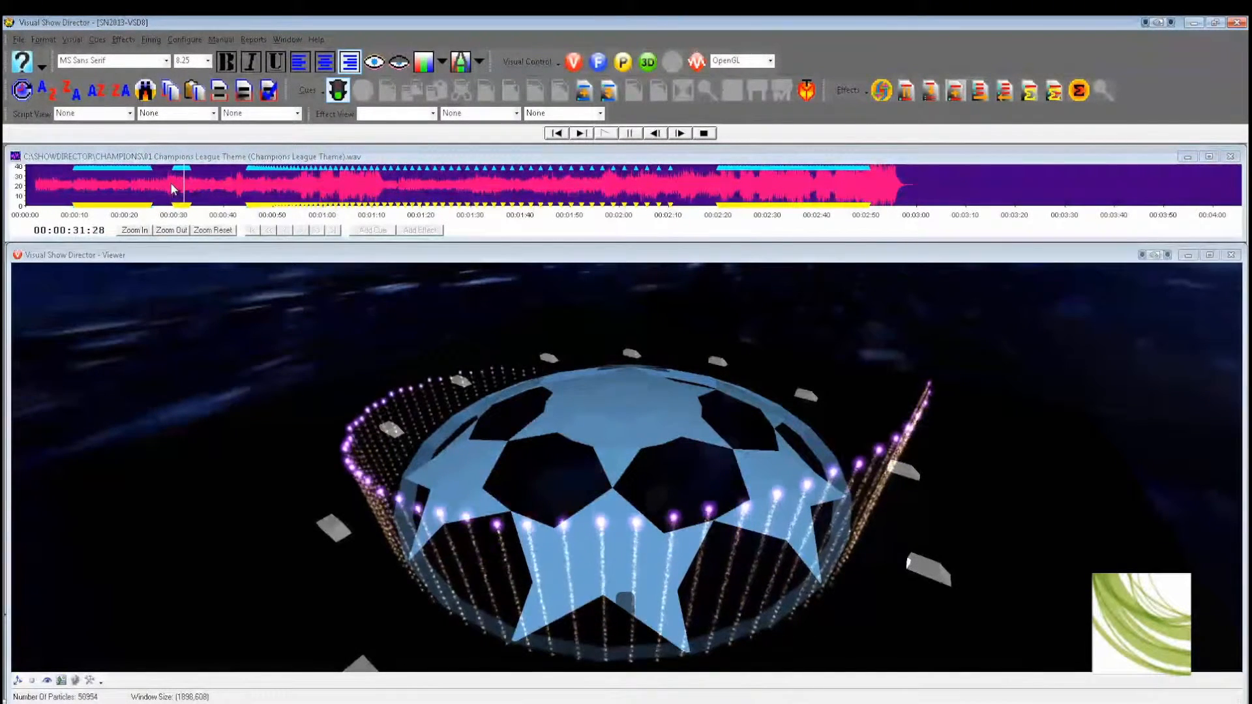
click(246, 184)
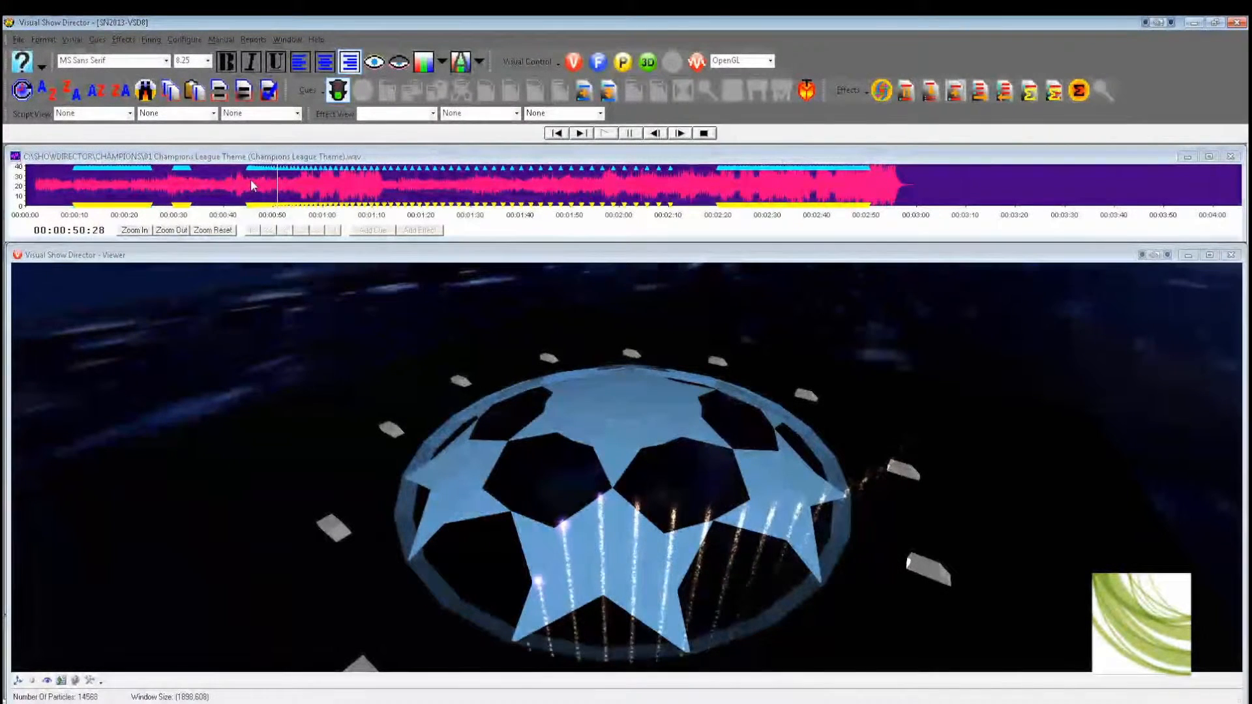
click(715, 191)
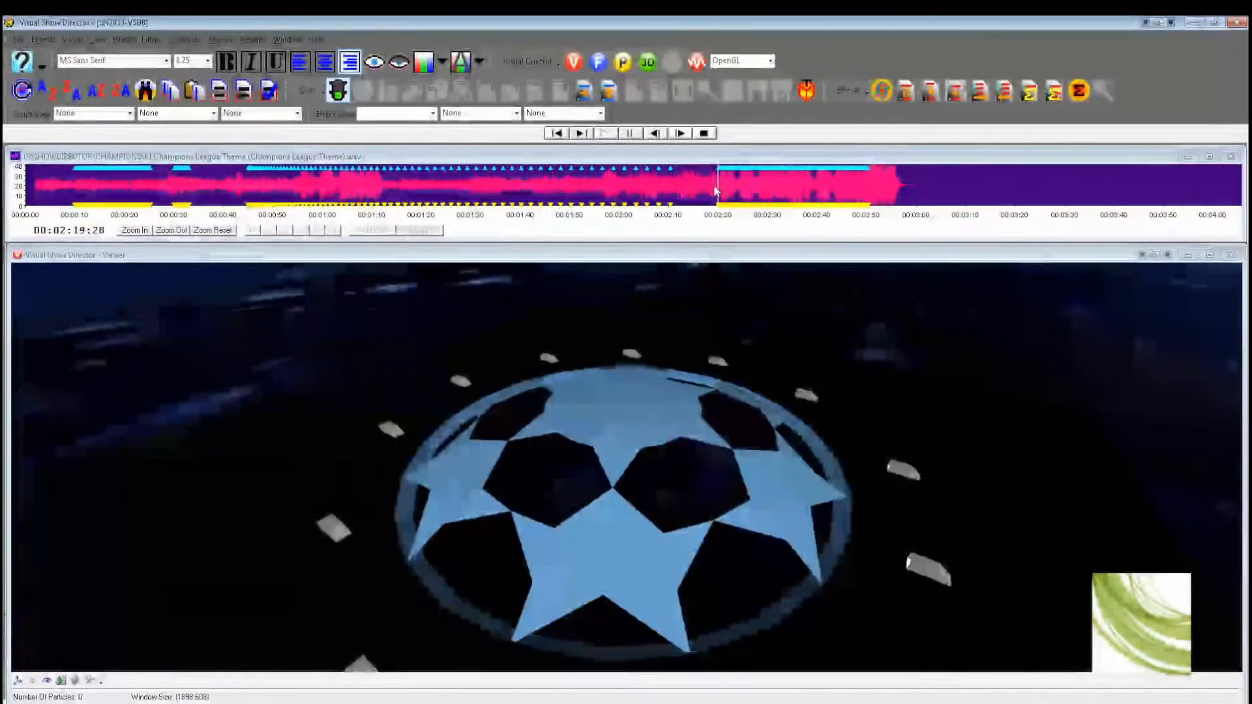